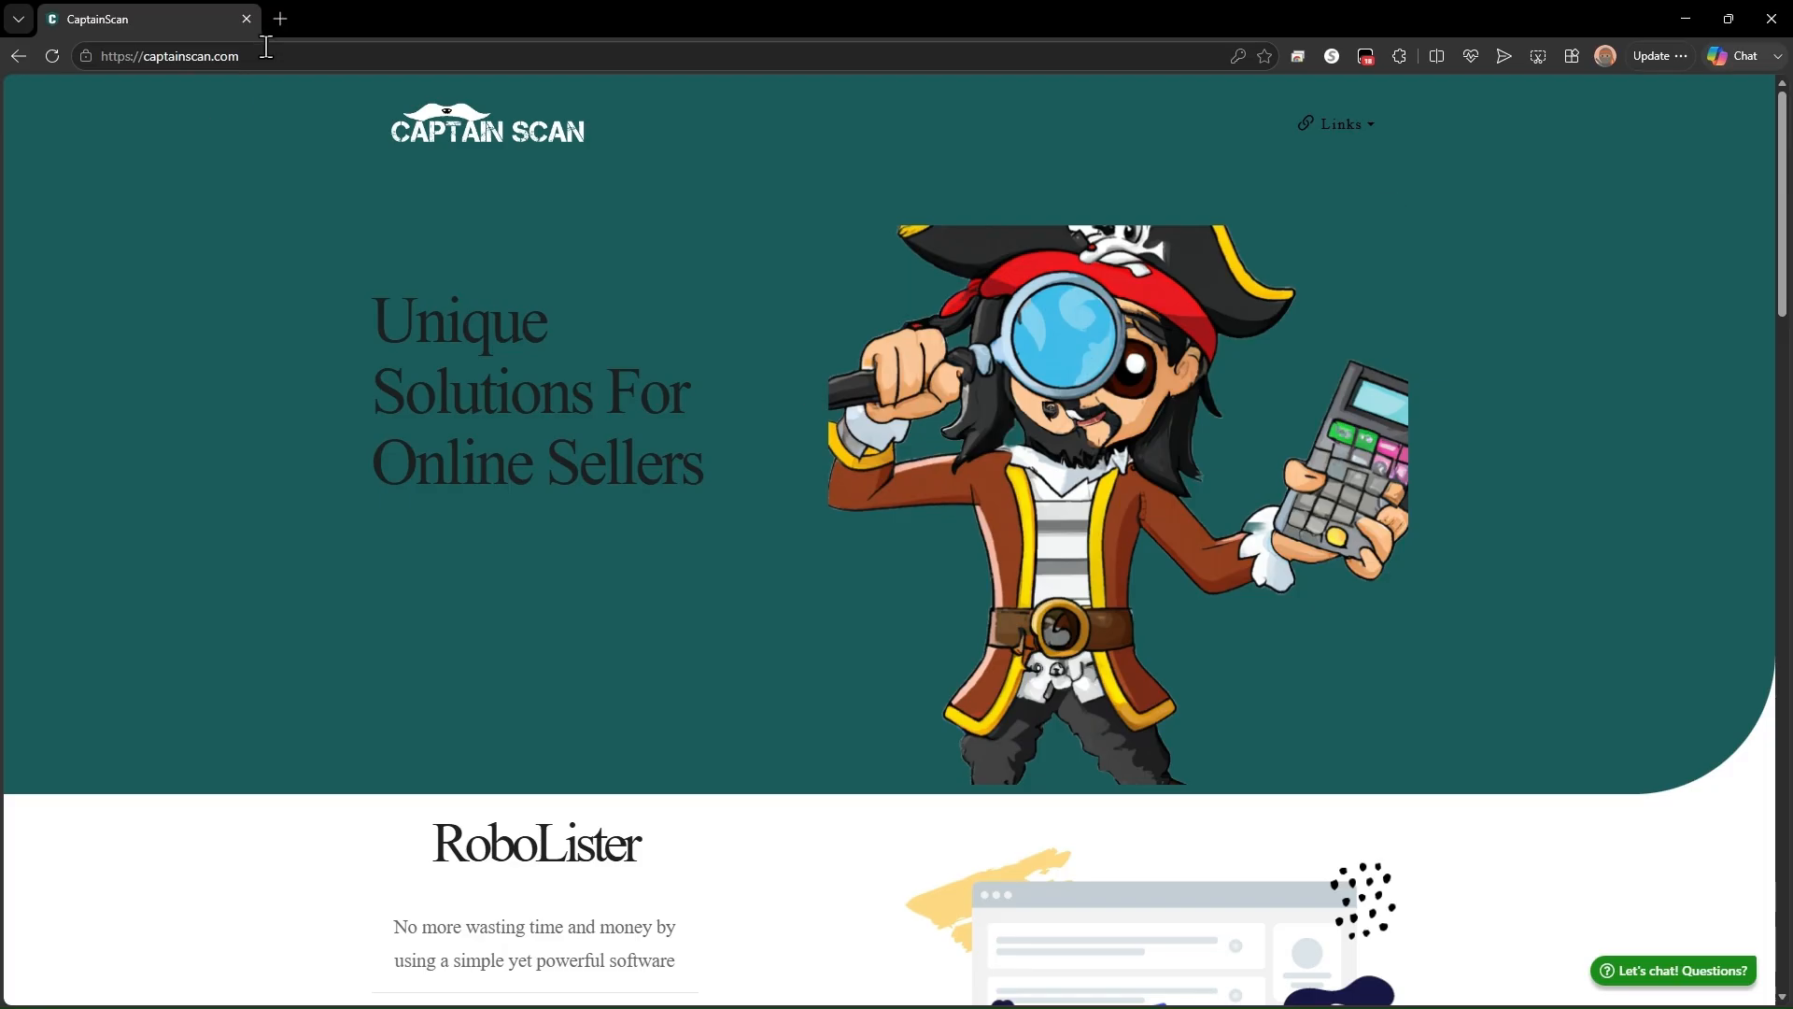
# Open the RoboLister dashboard from the CaptainScan home page and go to its Settings page
pyautogui.moveTo(256, 59); pyautogui.dragTo(19, 68)
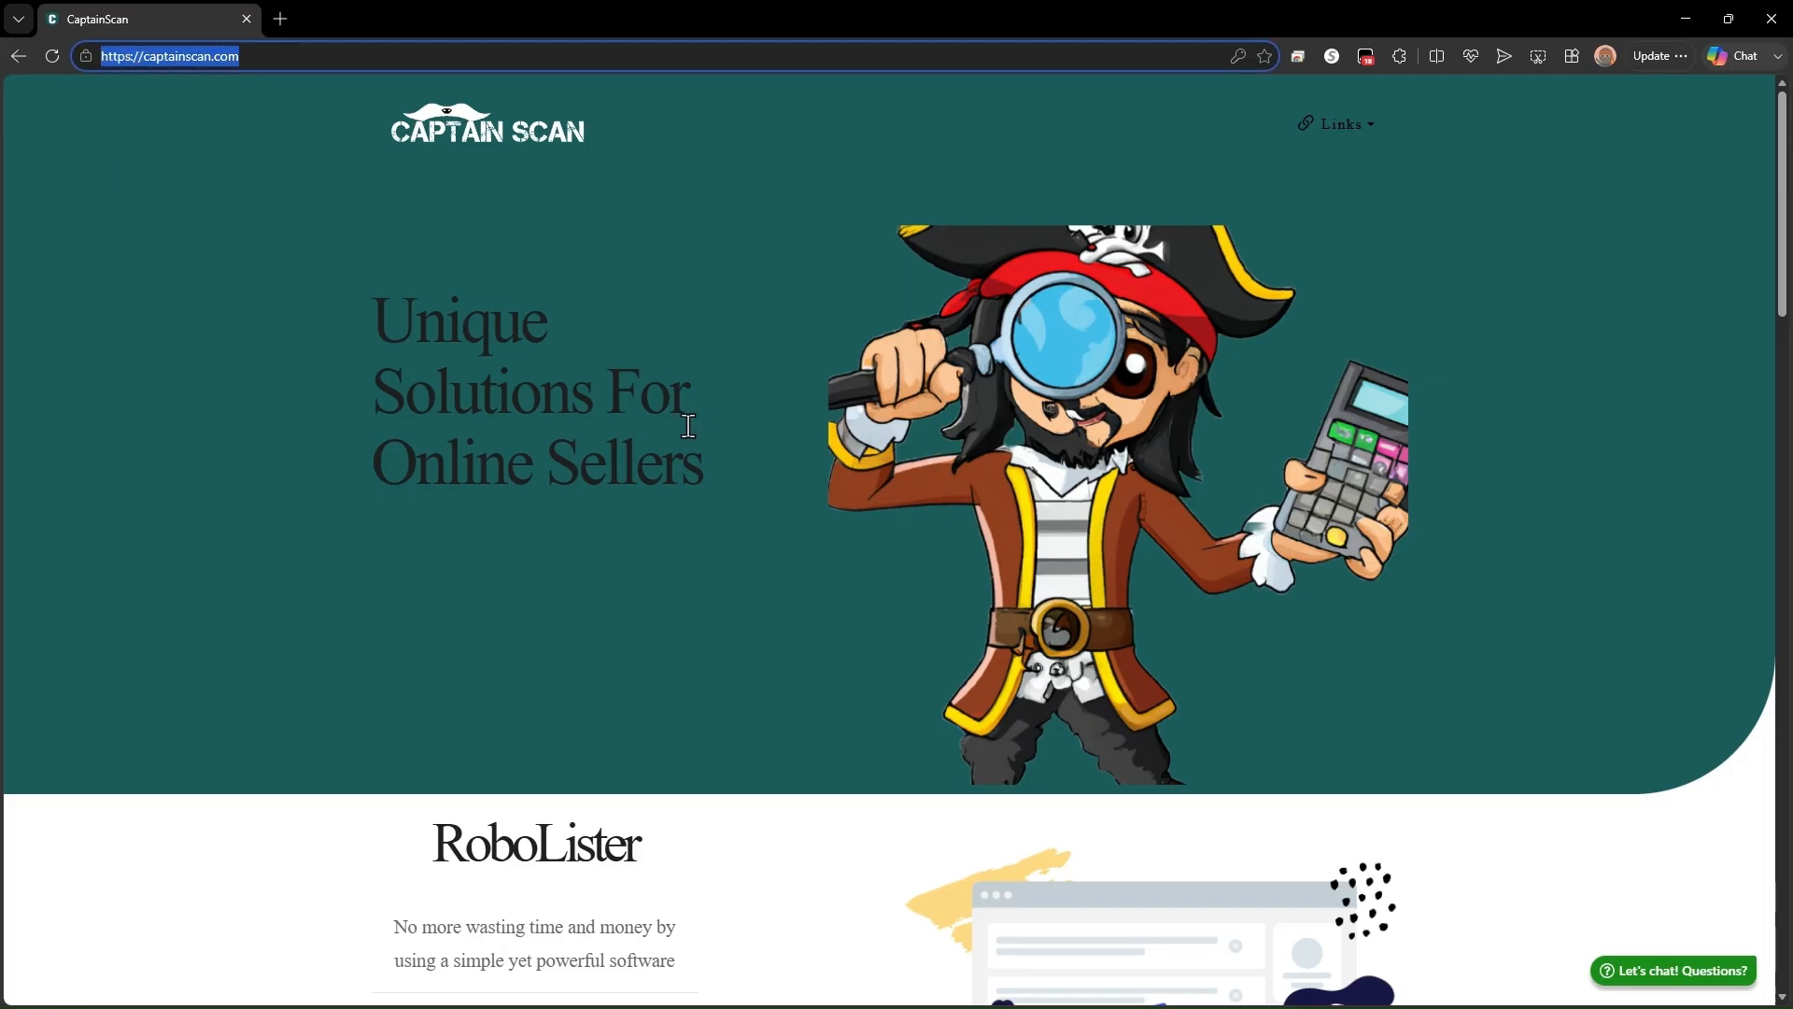
pyautogui.click(1373, 142)
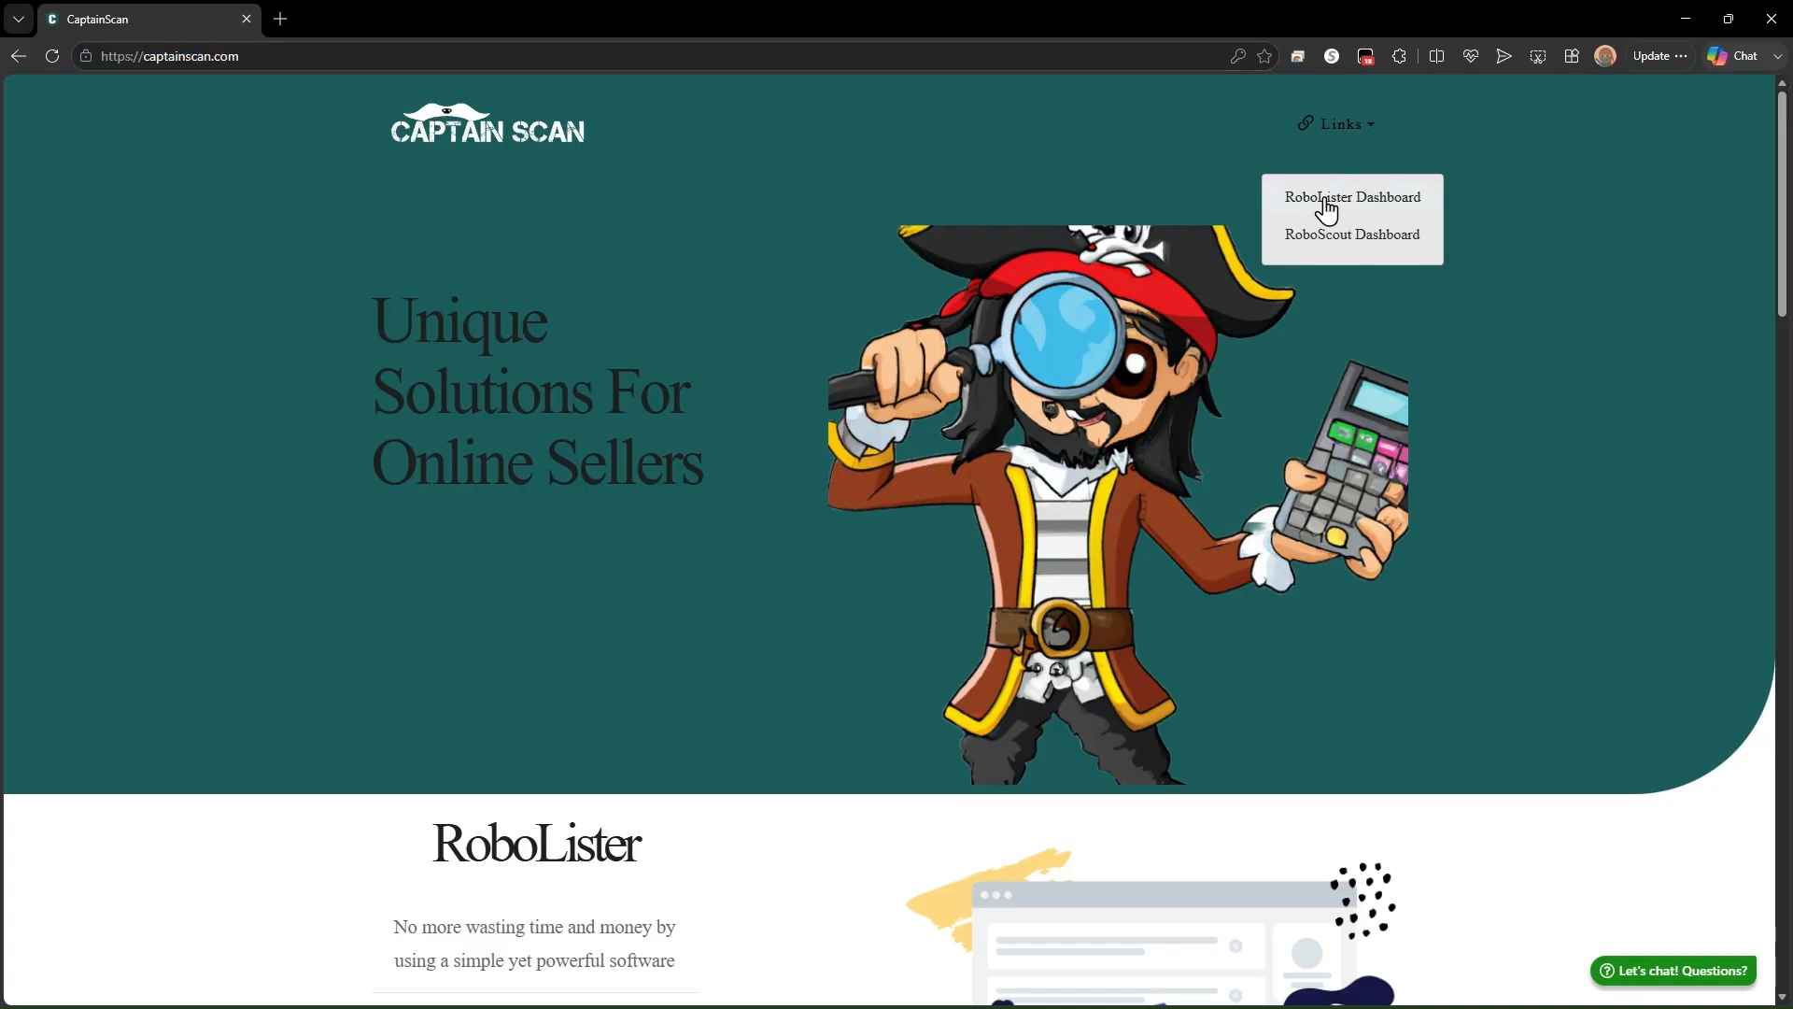
pyautogui.click(1345, 198)
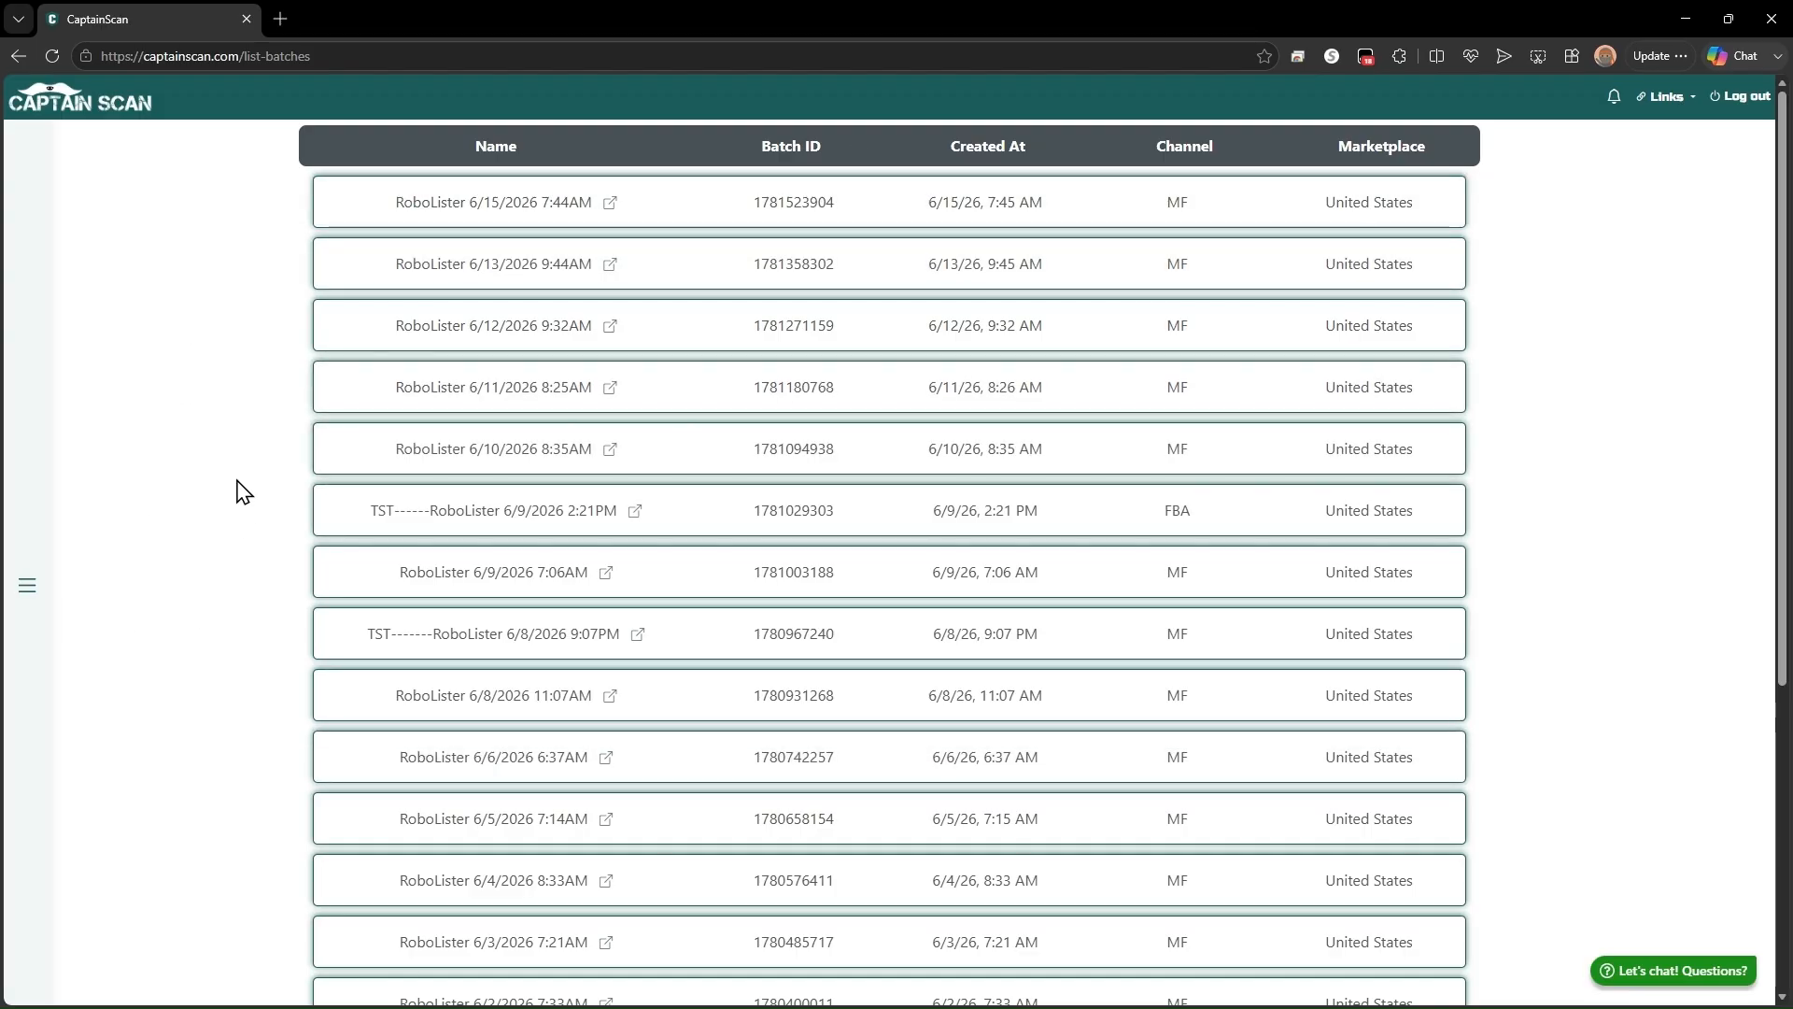
pyautogui.click(21, 584)
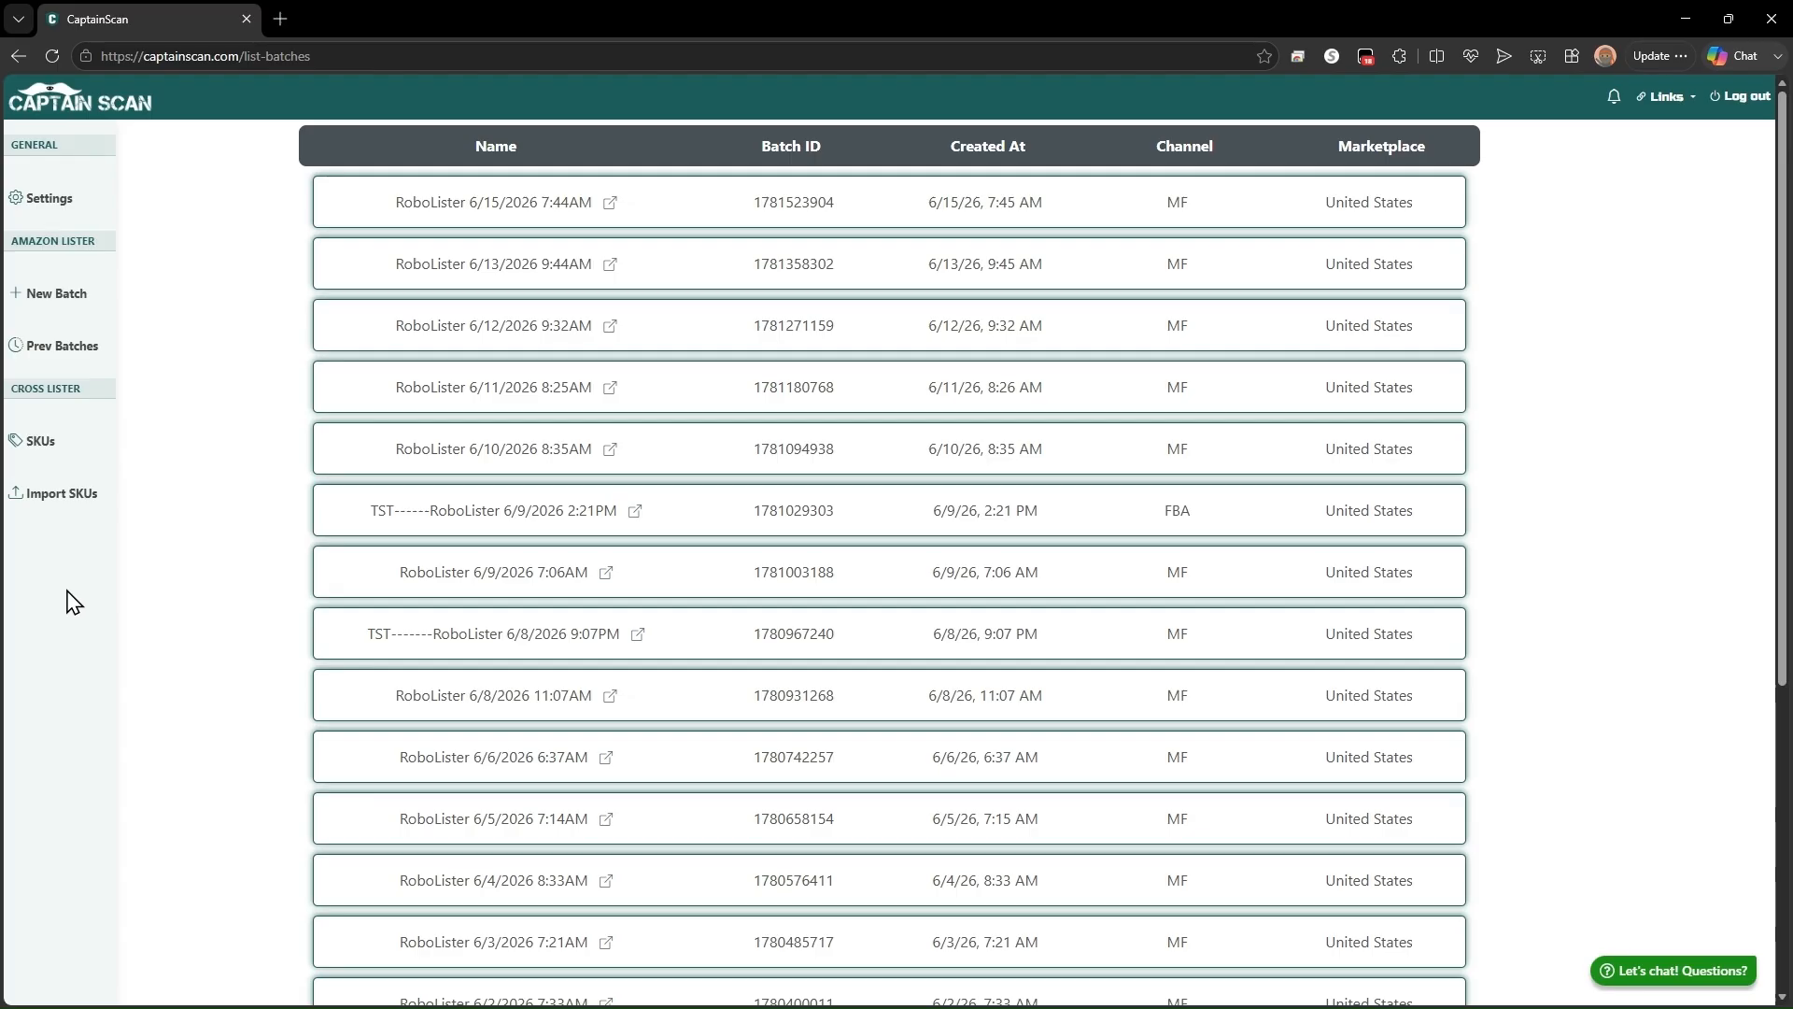
pyautogui.click(51, 200)
pyautogui.click(43, 202)
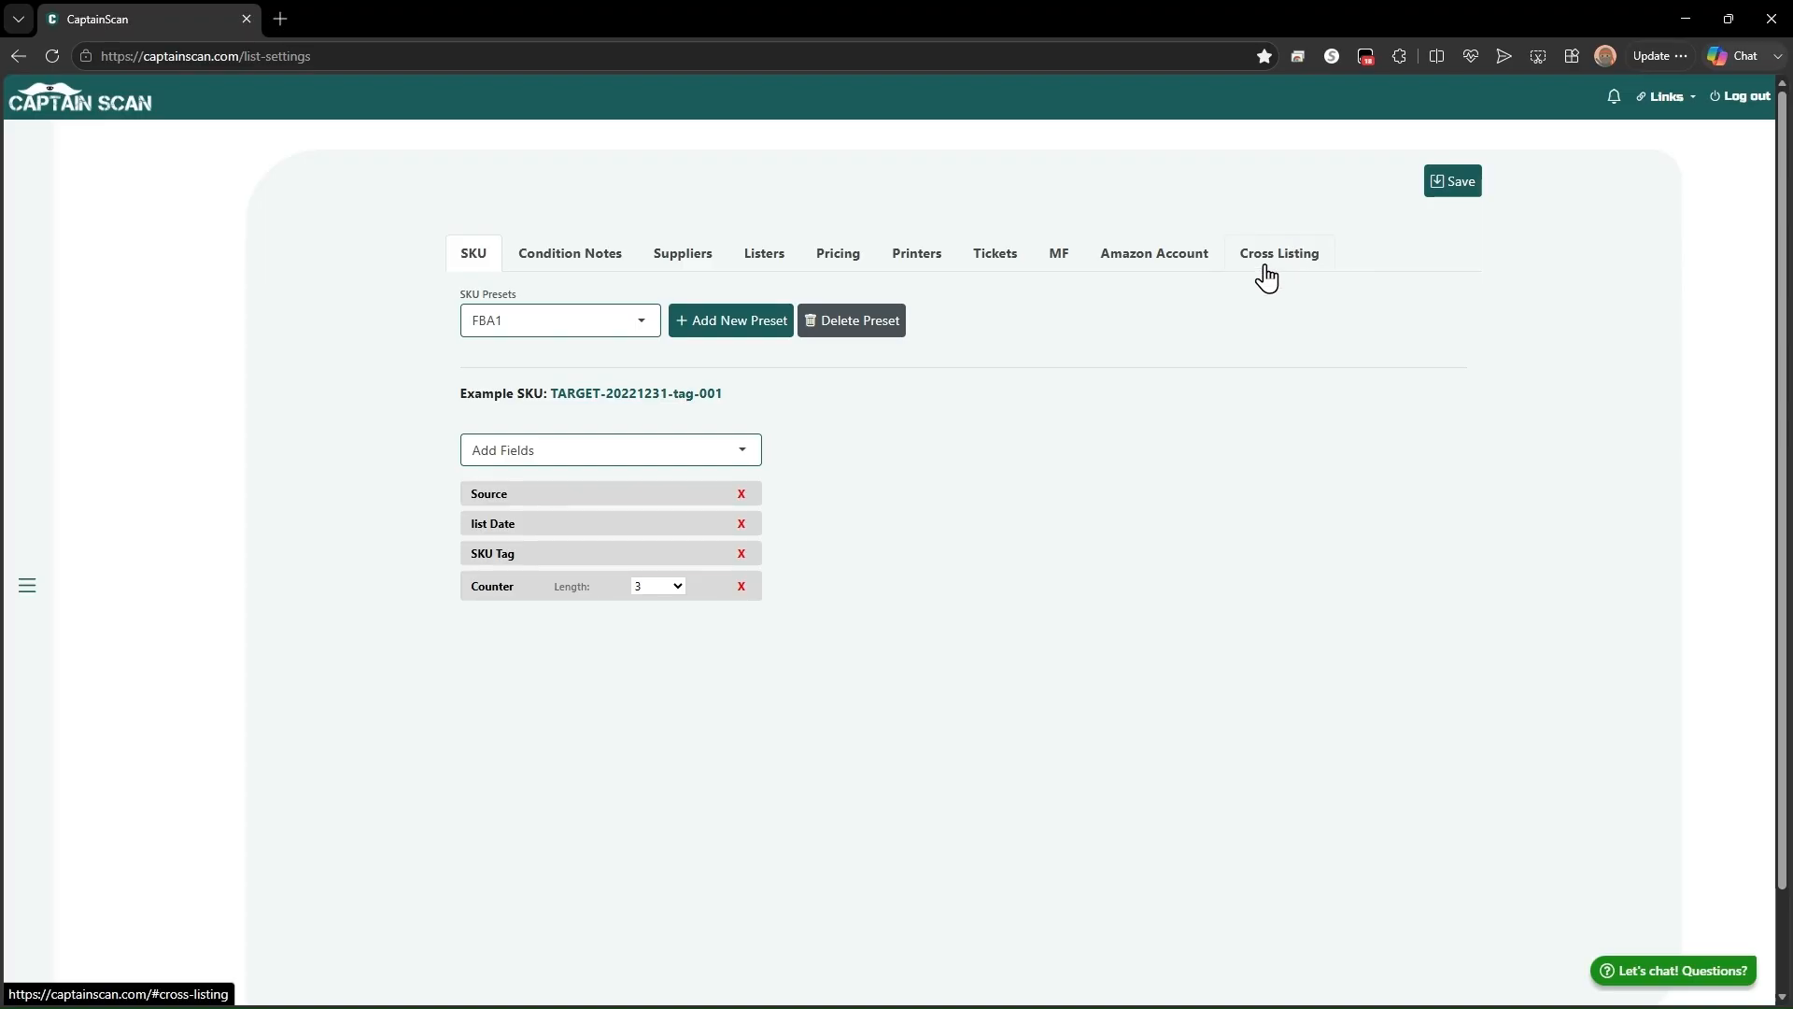
# Choose United States as the marketplace in the Amazon Account settings
pyautogui.click(1171, 264)
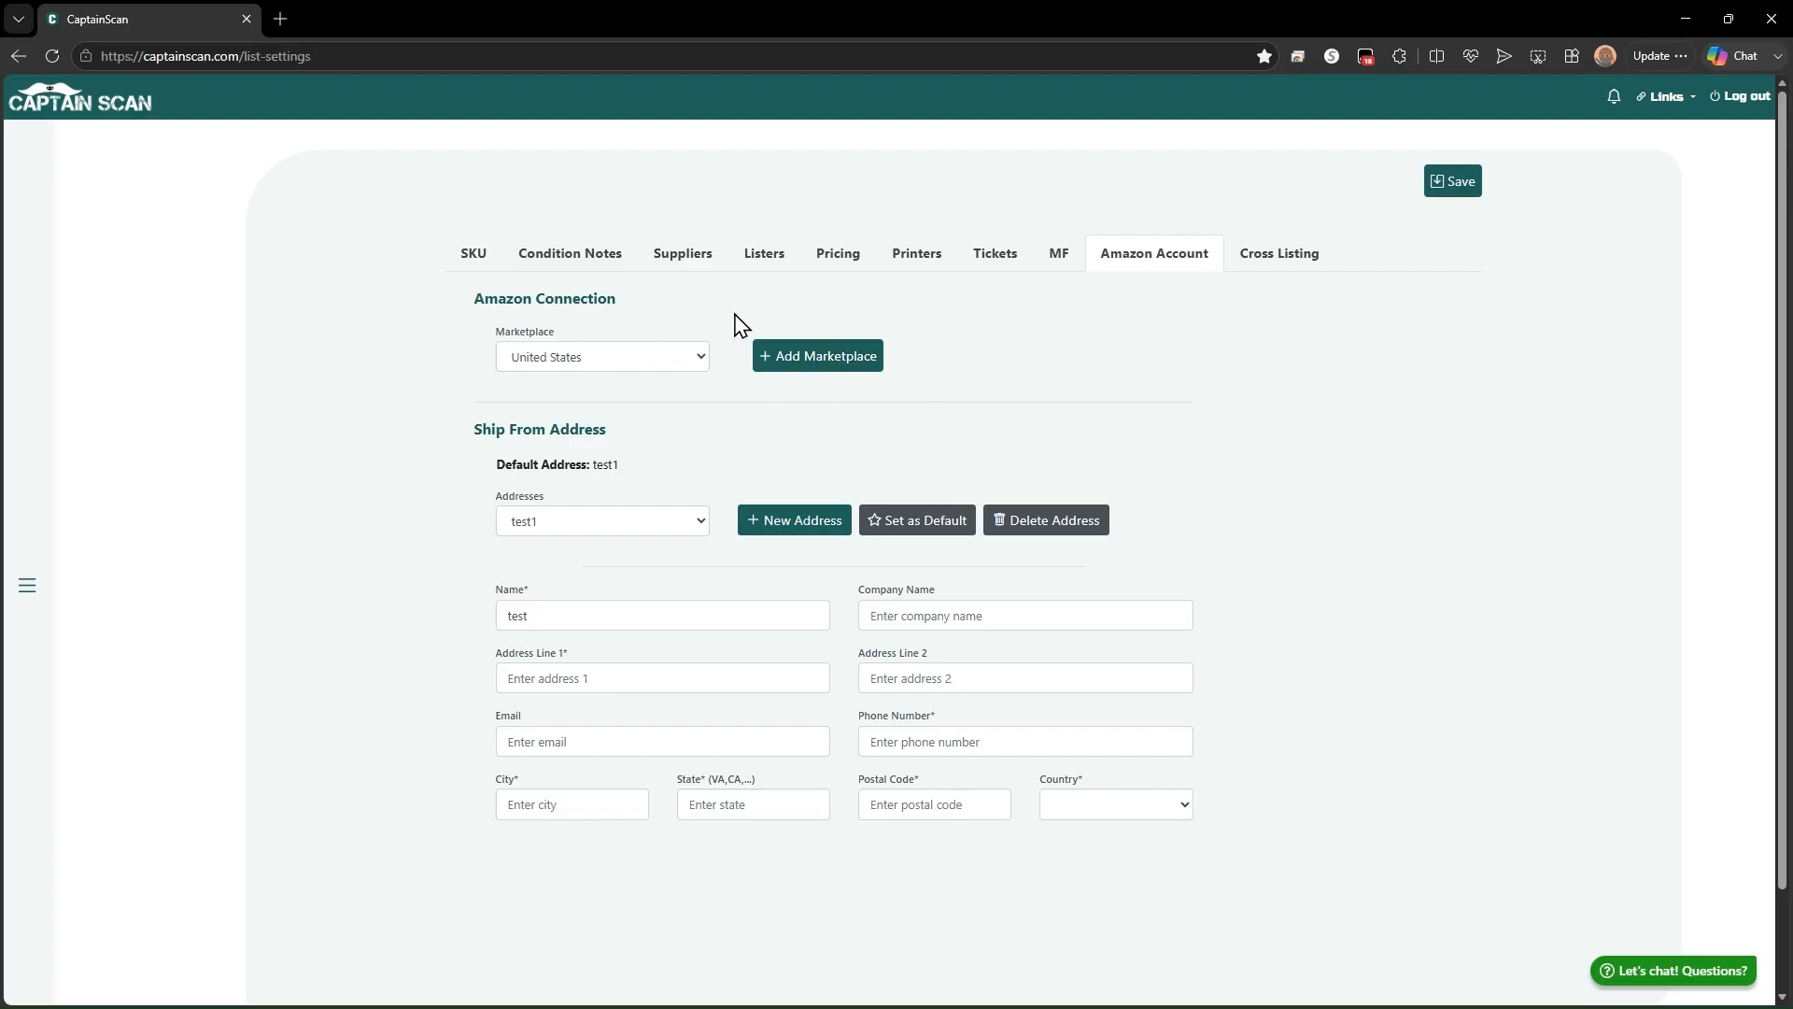
pyautogui.click(649, 356)
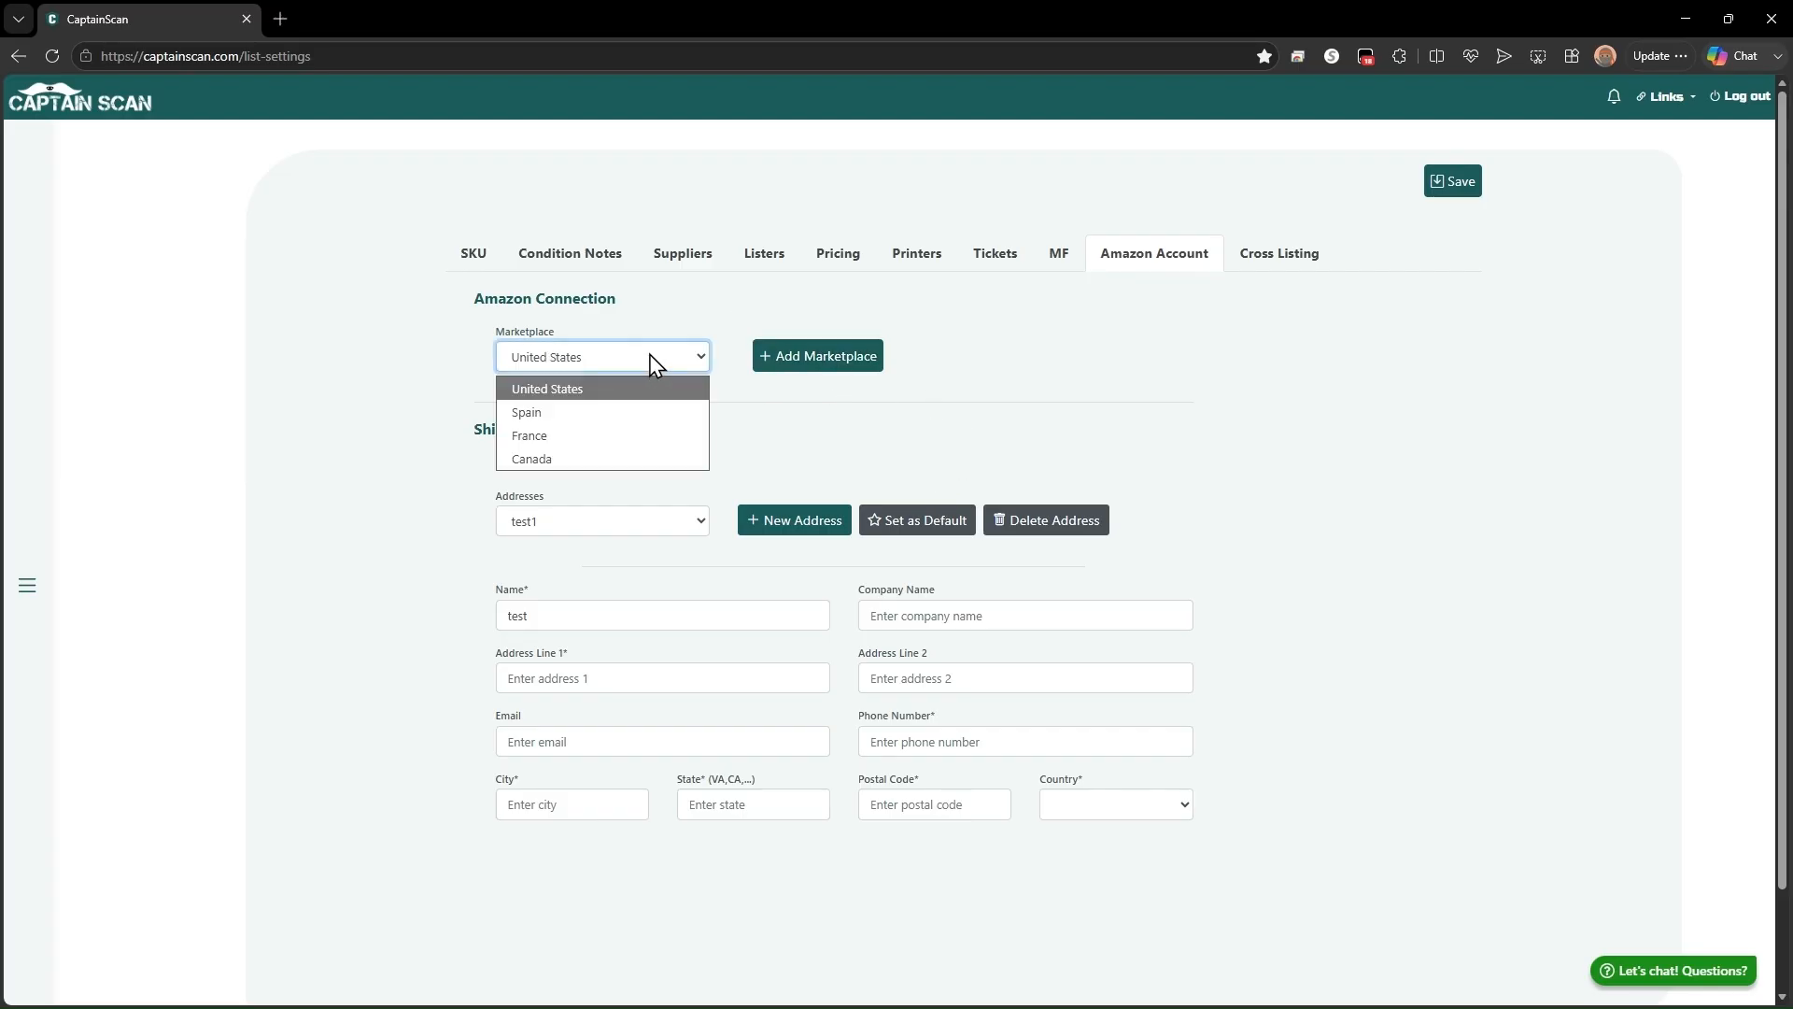
pyautogui.click(568, 393)
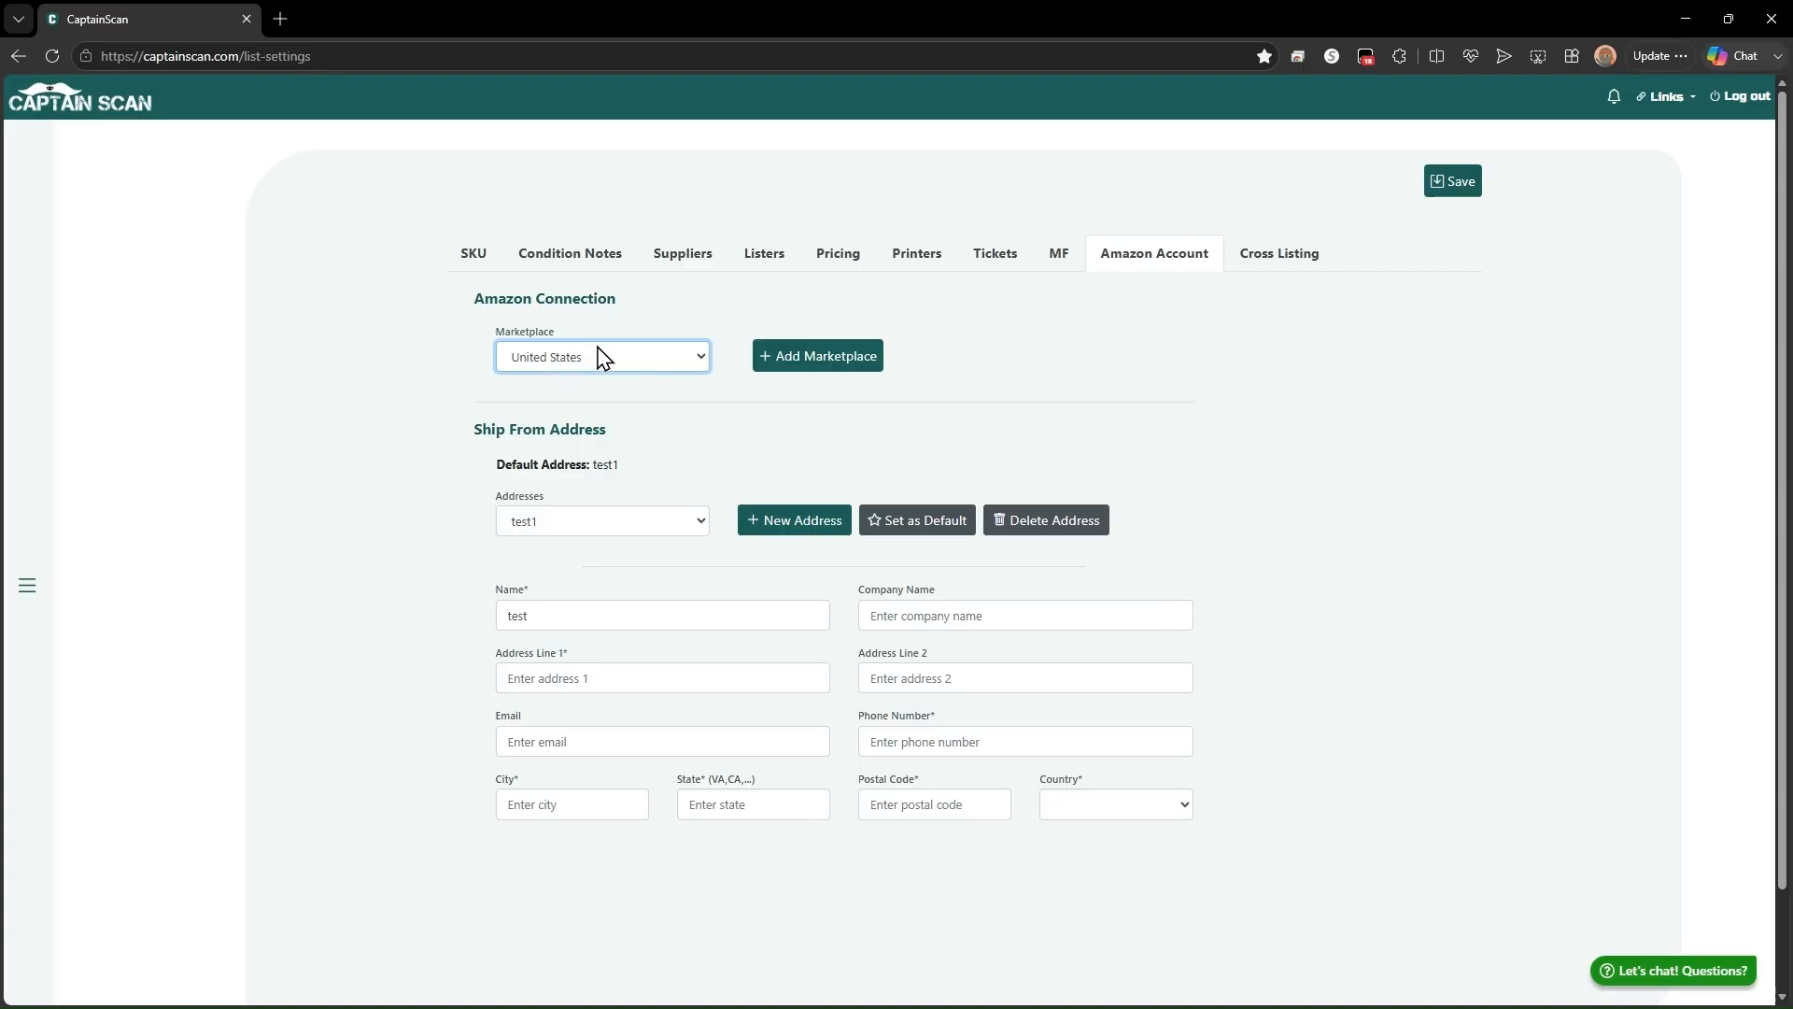
# Start adding a marketplace, agree to open the account connection page, and choose US in Step 1
pyautogui.click(822, 365)
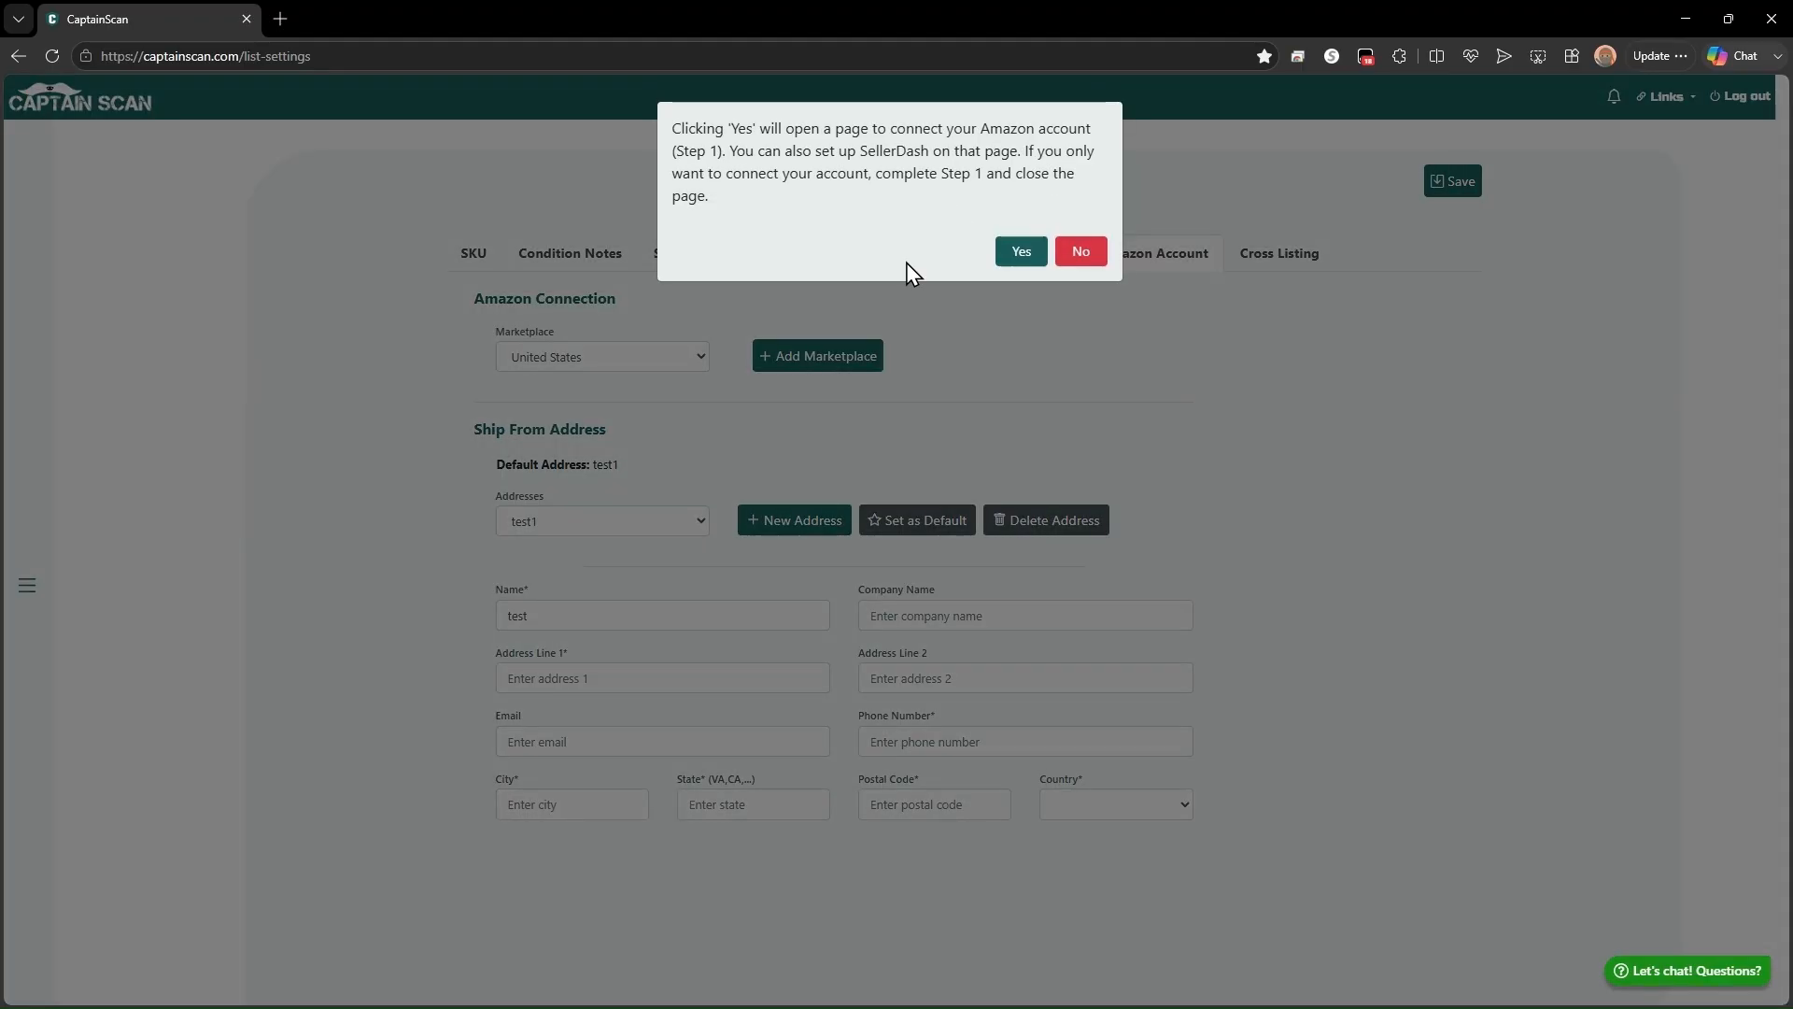
pyautogui.click(1022, 254)
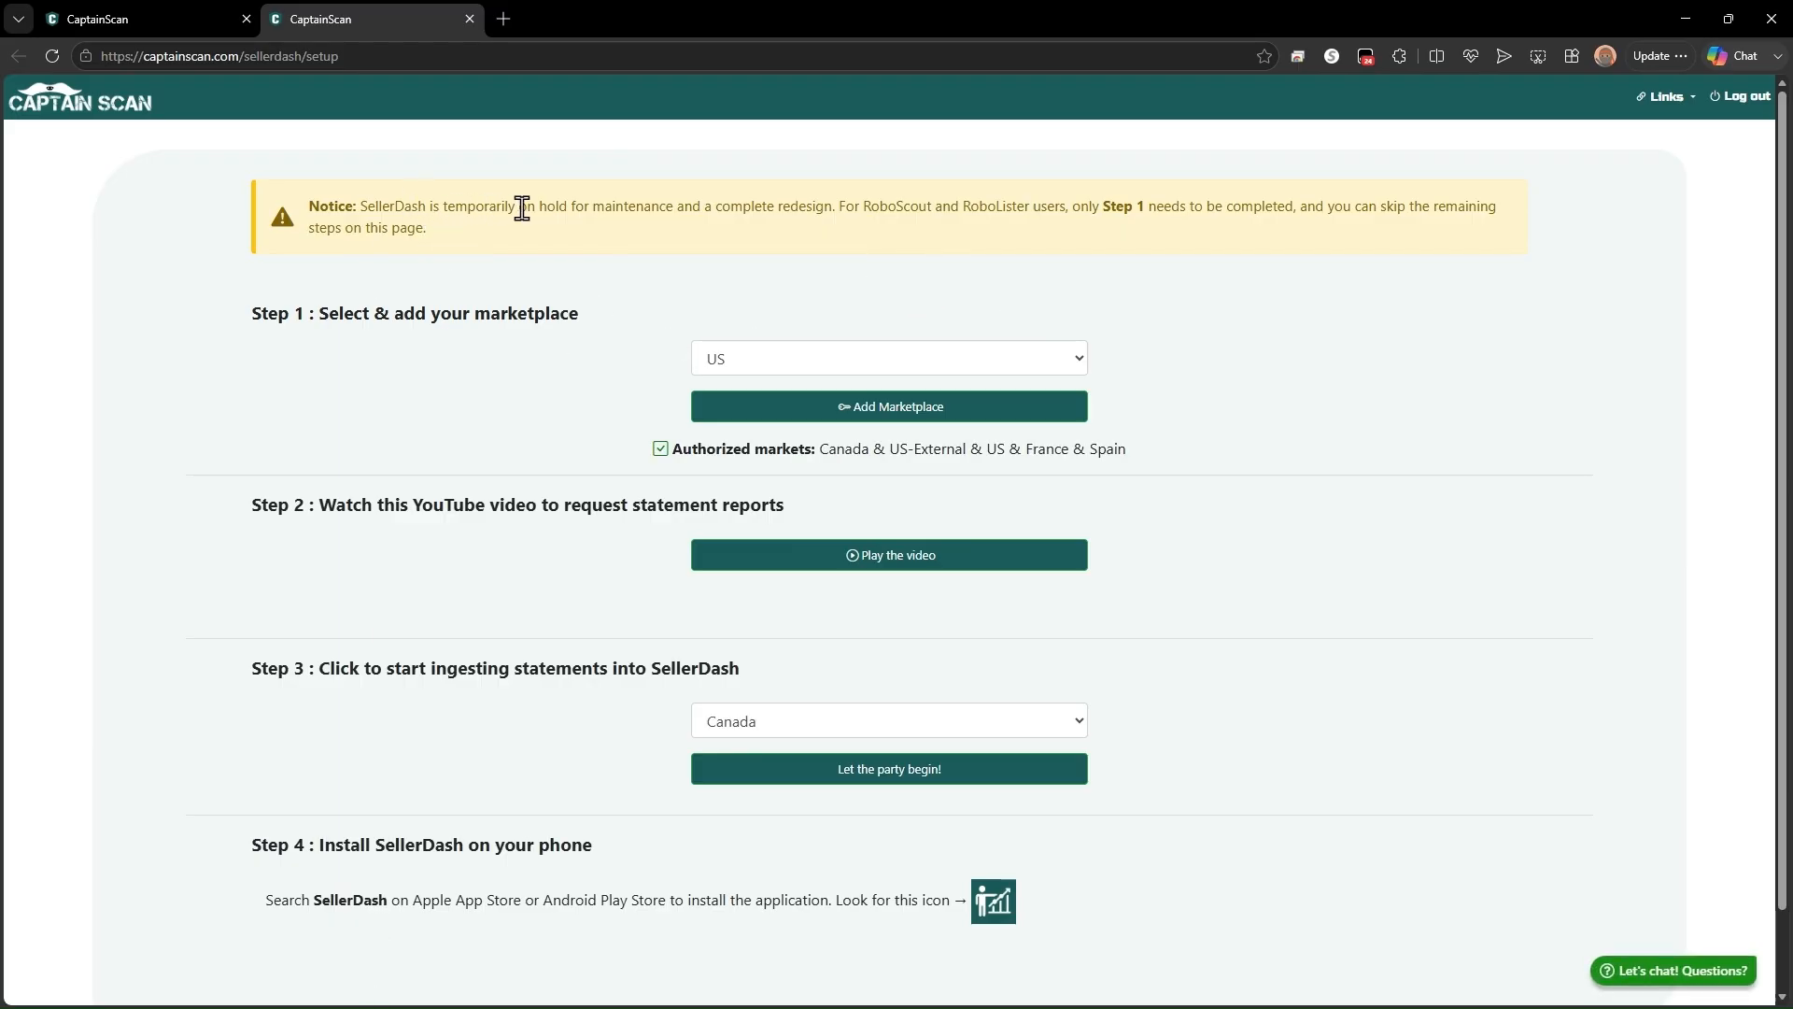
pyautogui.moveTo(665, 207); pyautogui.dragTo(304, 215)
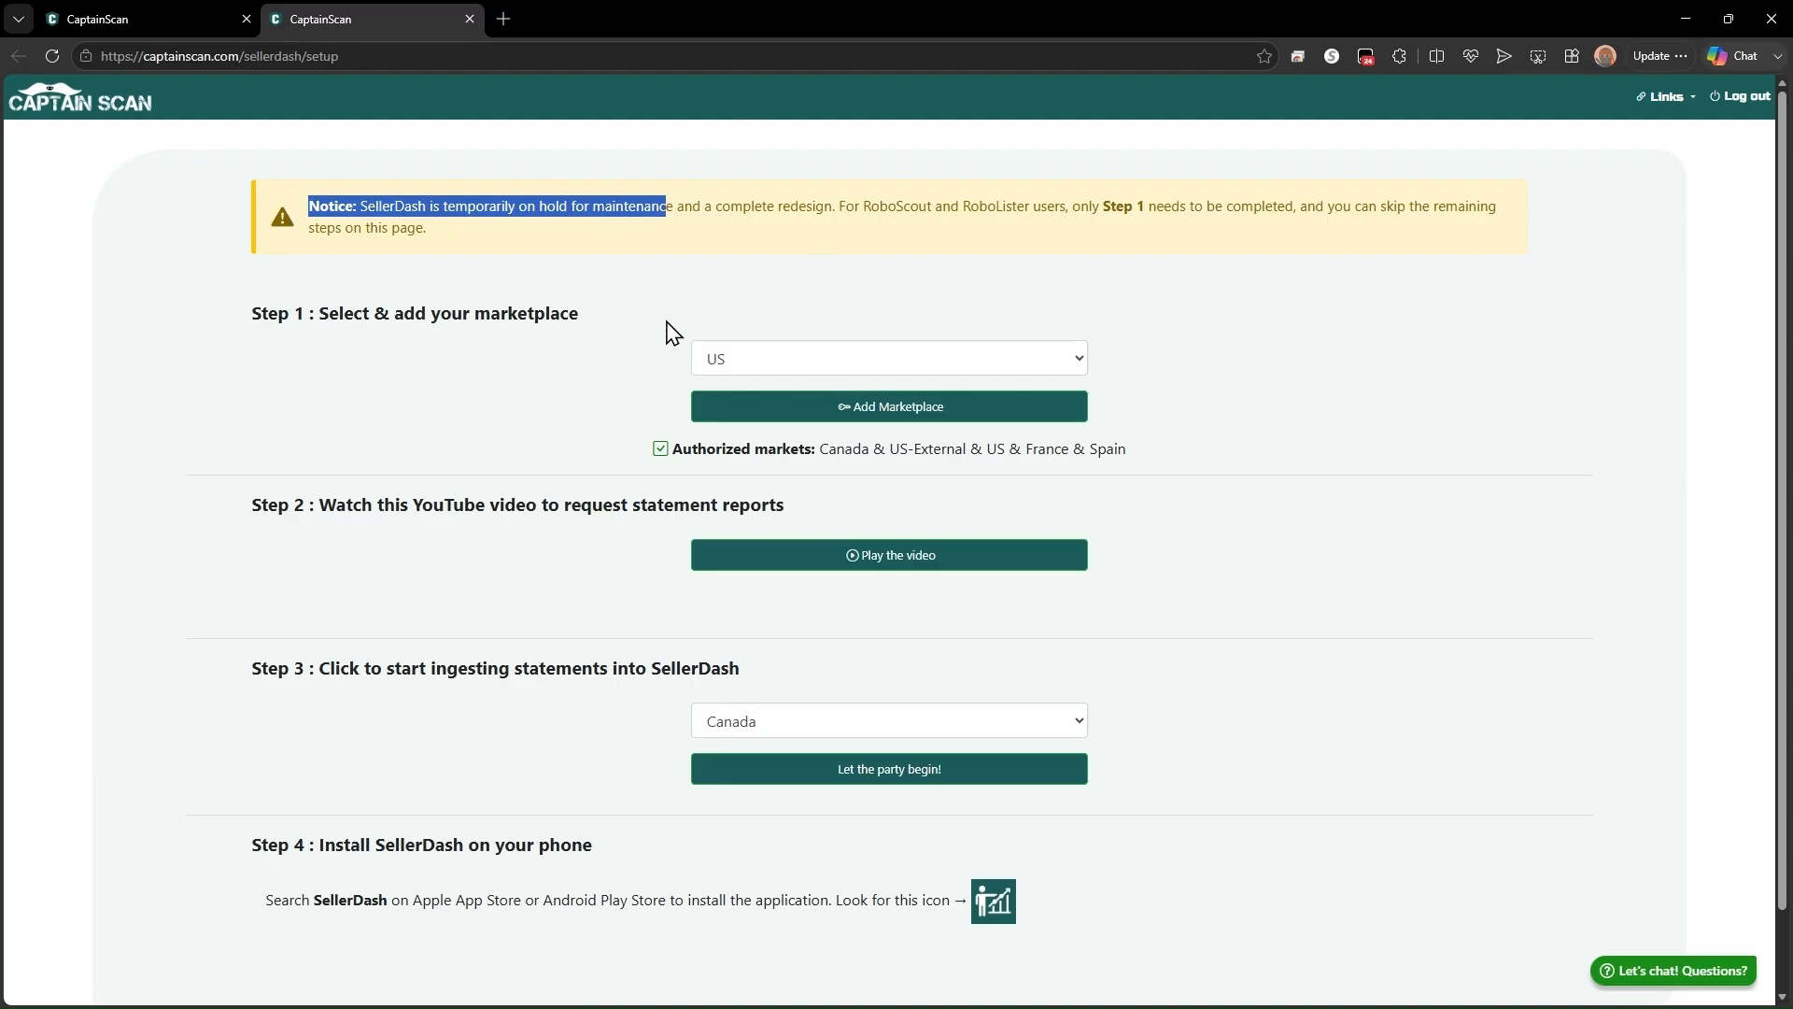
pyautogui.click(766, 359)
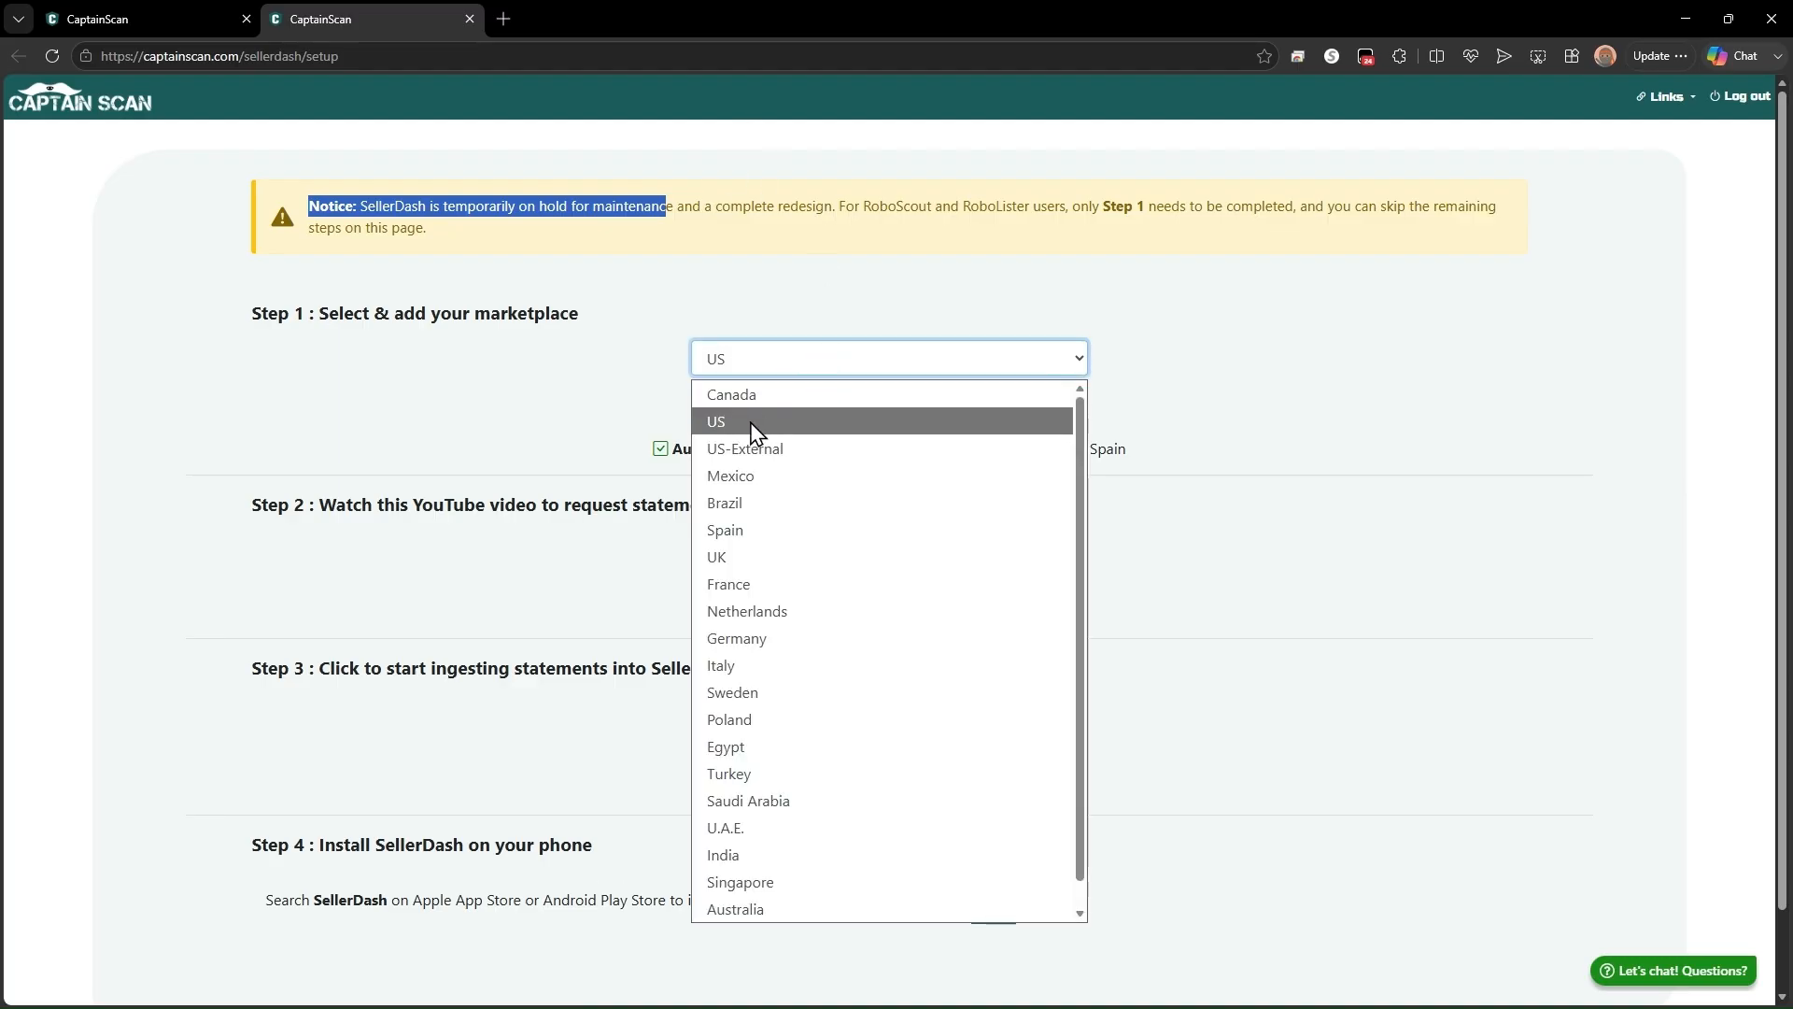
pyautogui.click(743, 430)
pyautogui.click(657, 369)
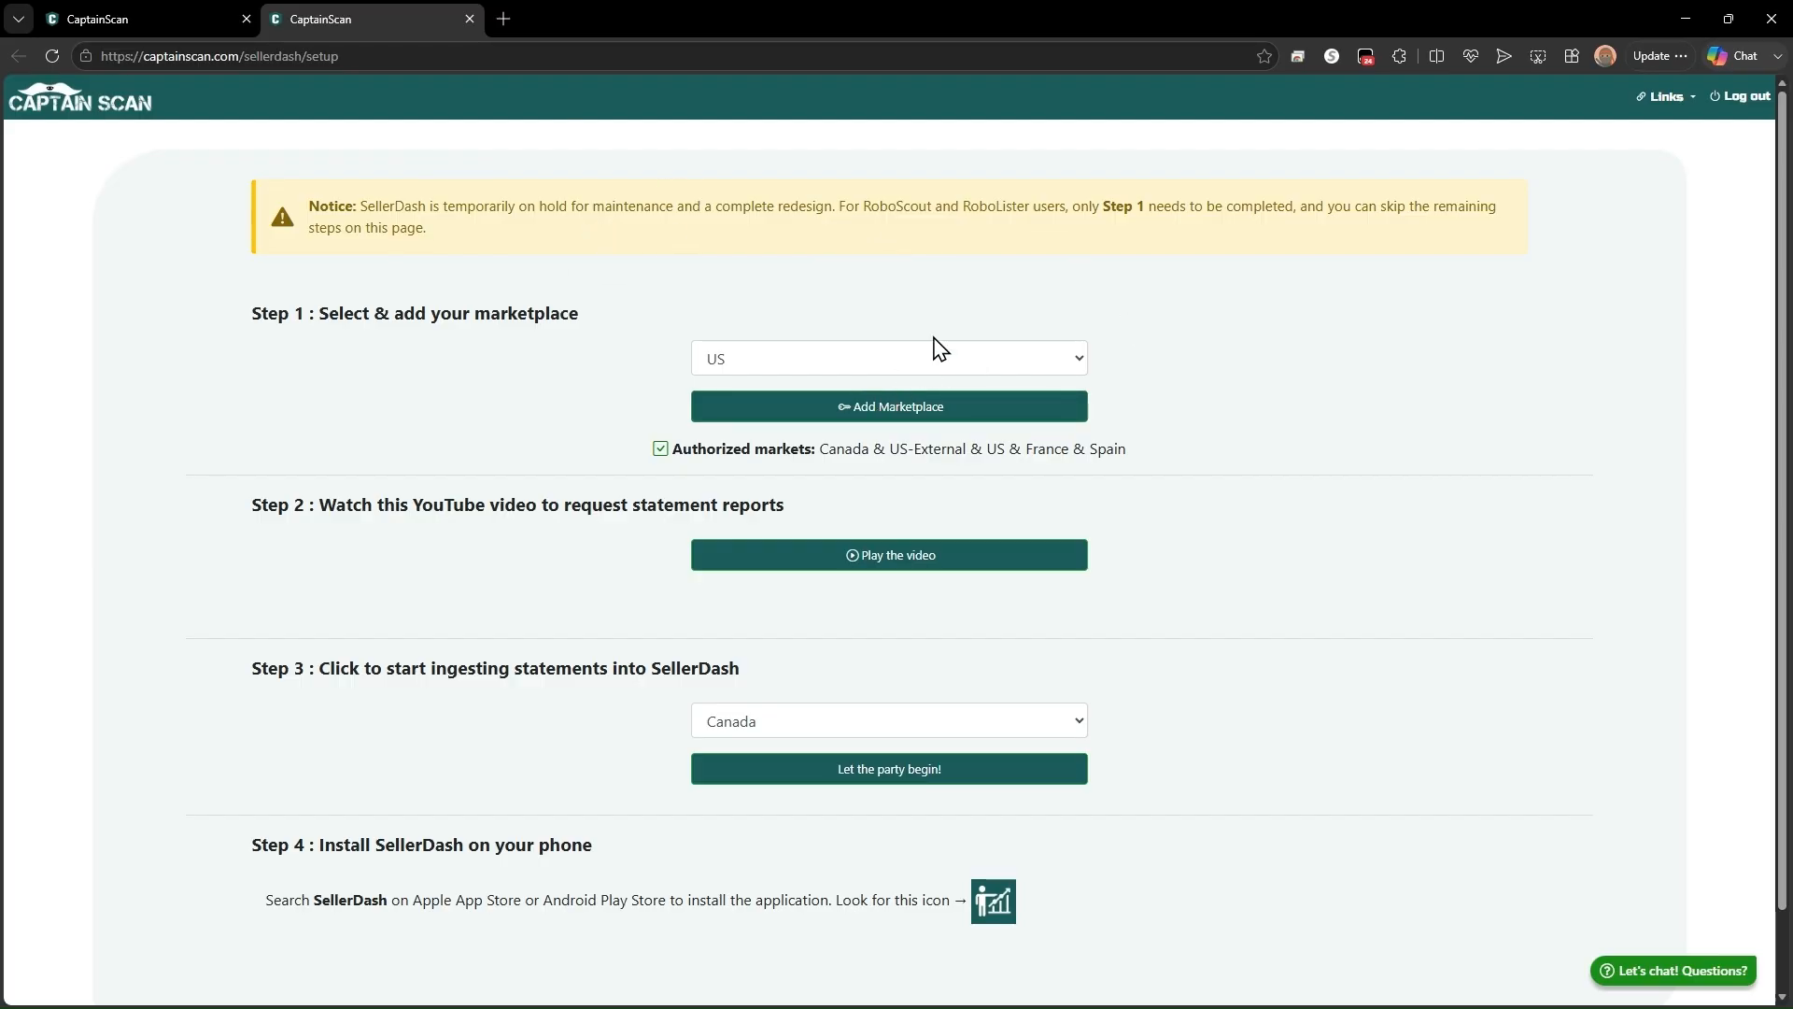
# Review the authorized markets on the connection page and close that page
pyautogui.moveTo(668, 449); pyautogui.dragTo(816, 450)
pyautogui.moveTo(987, 449); pyautogui.dragTo(1006, 448)
pyautogui.click(469, 19)
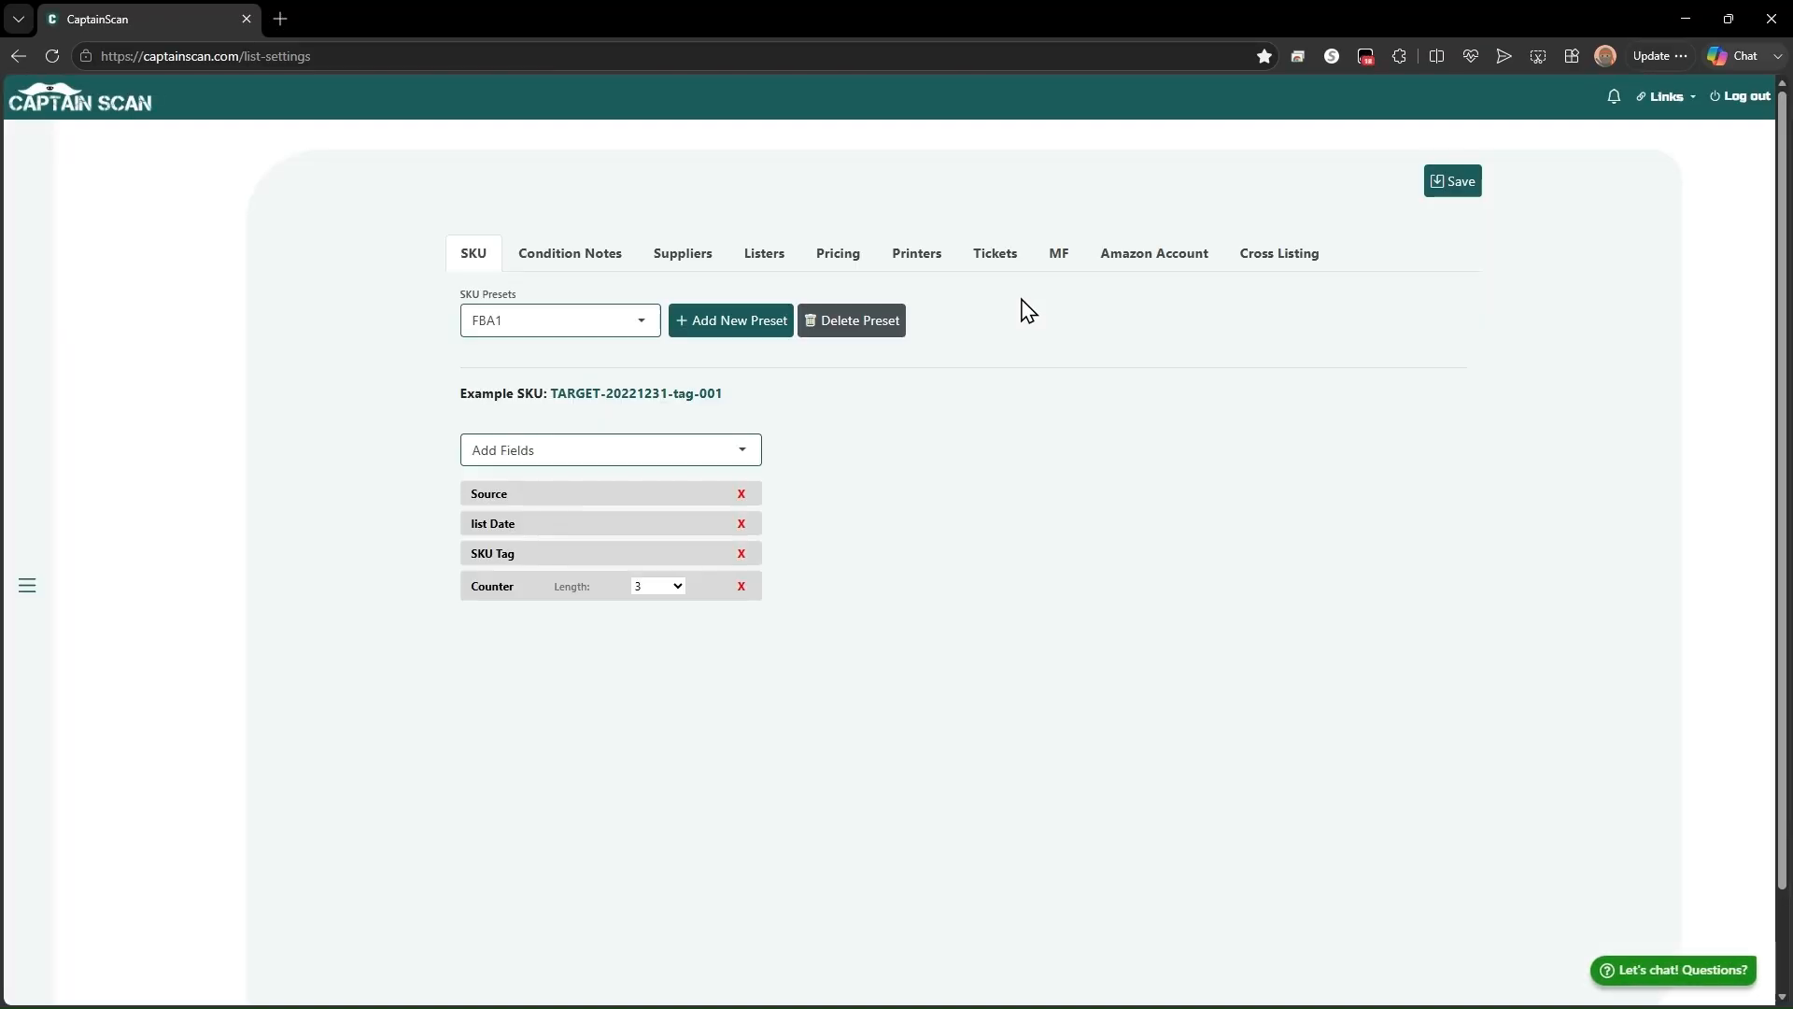
# Check the list of connected marketplaces and the ship-from address options in the Amazon Account settings
pyautogui.click(1174, 254)
pyautogui.click(619, 362)
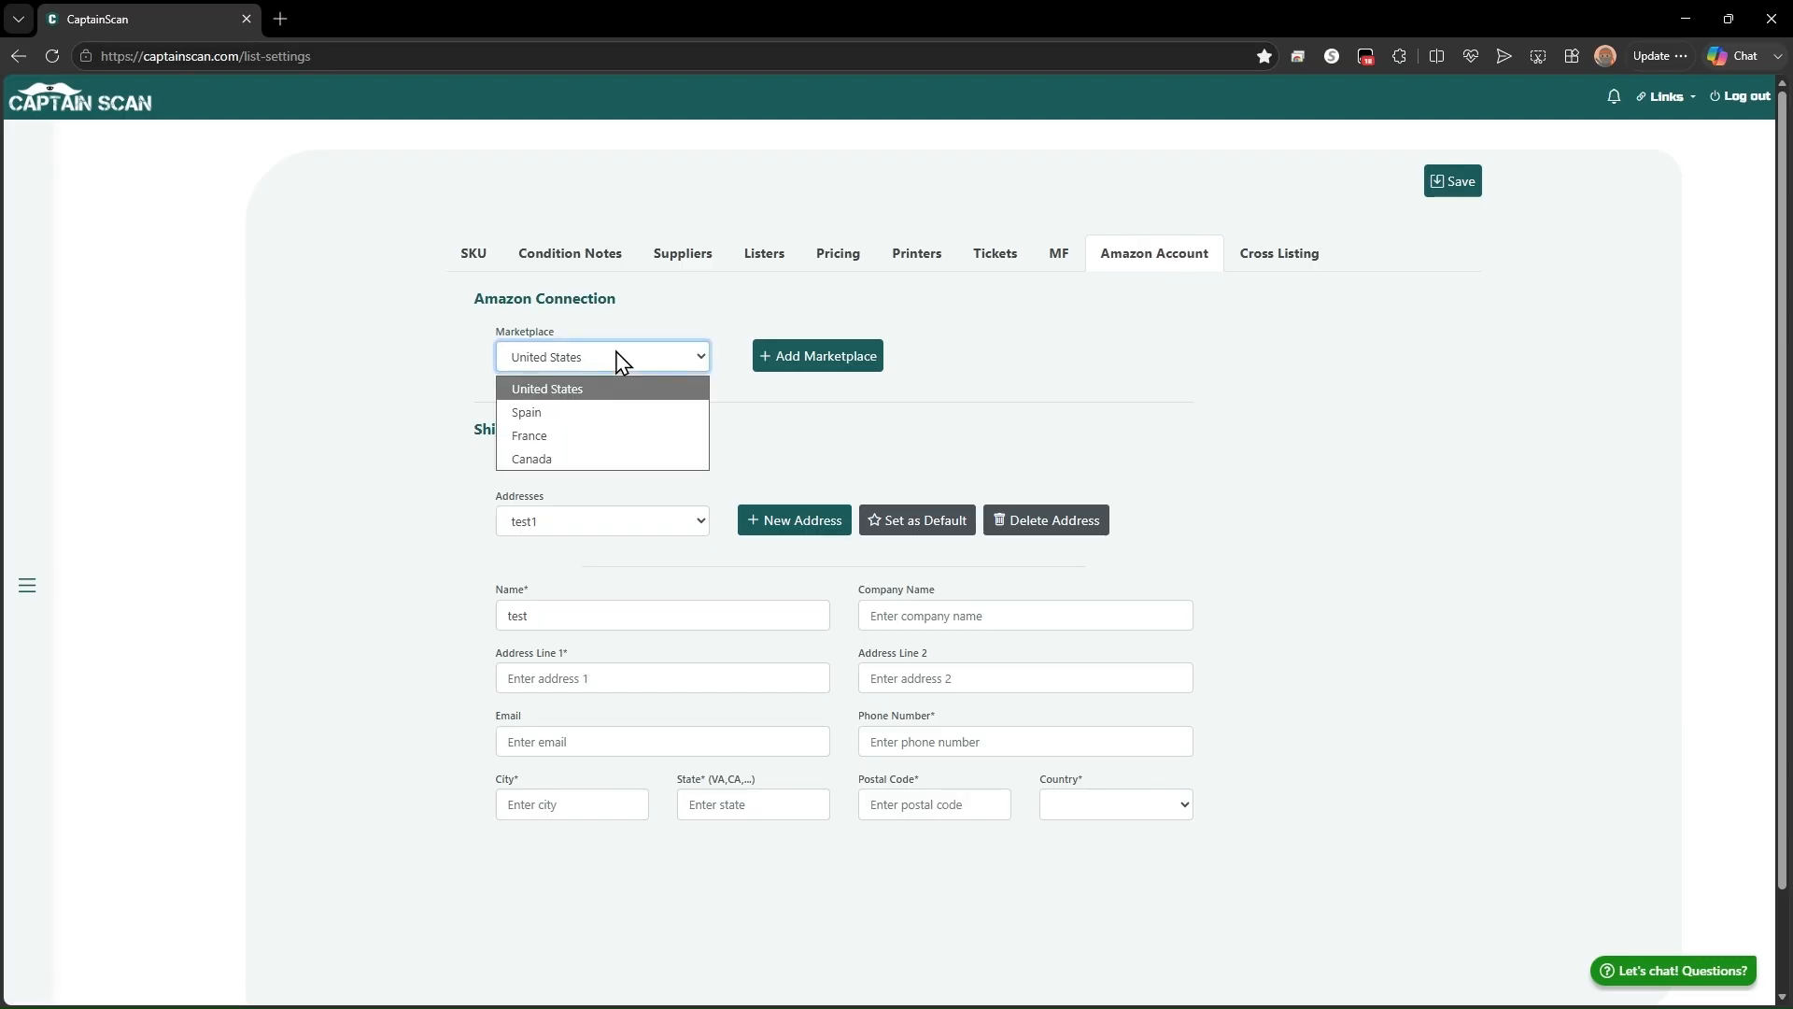
pyautogui.click(854, 417)
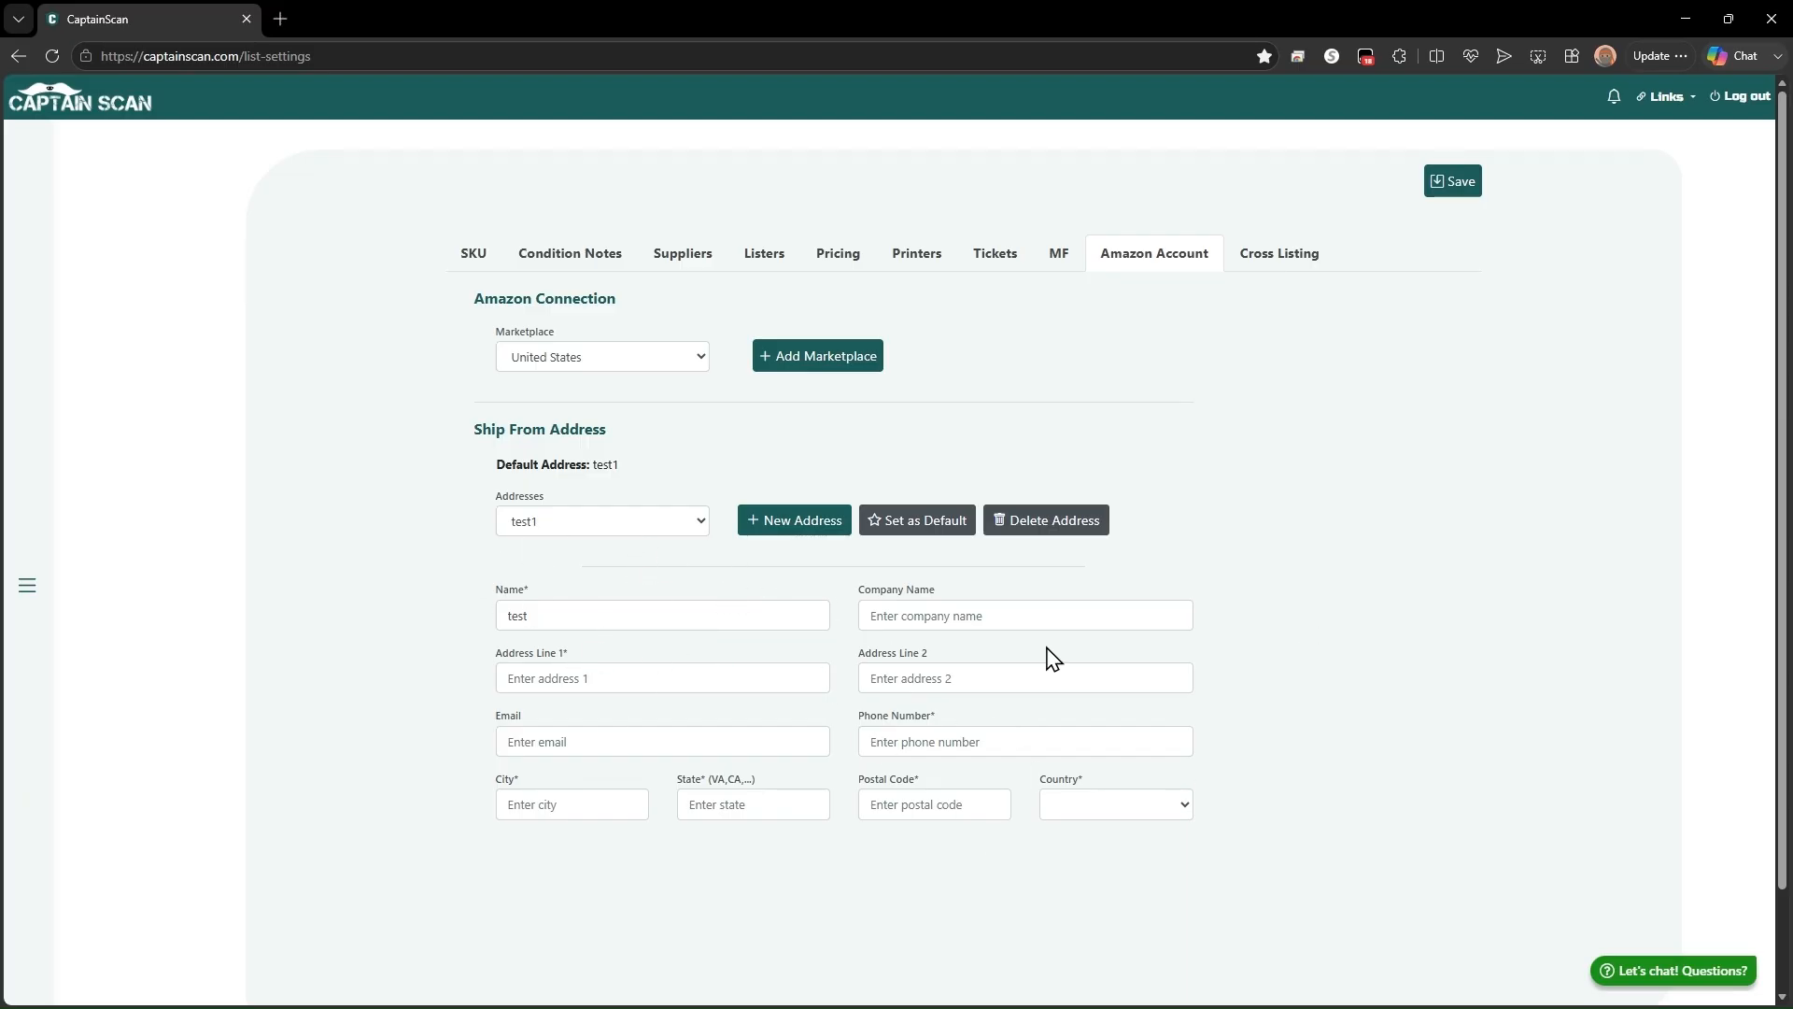
pyautogui.click(792, 534)
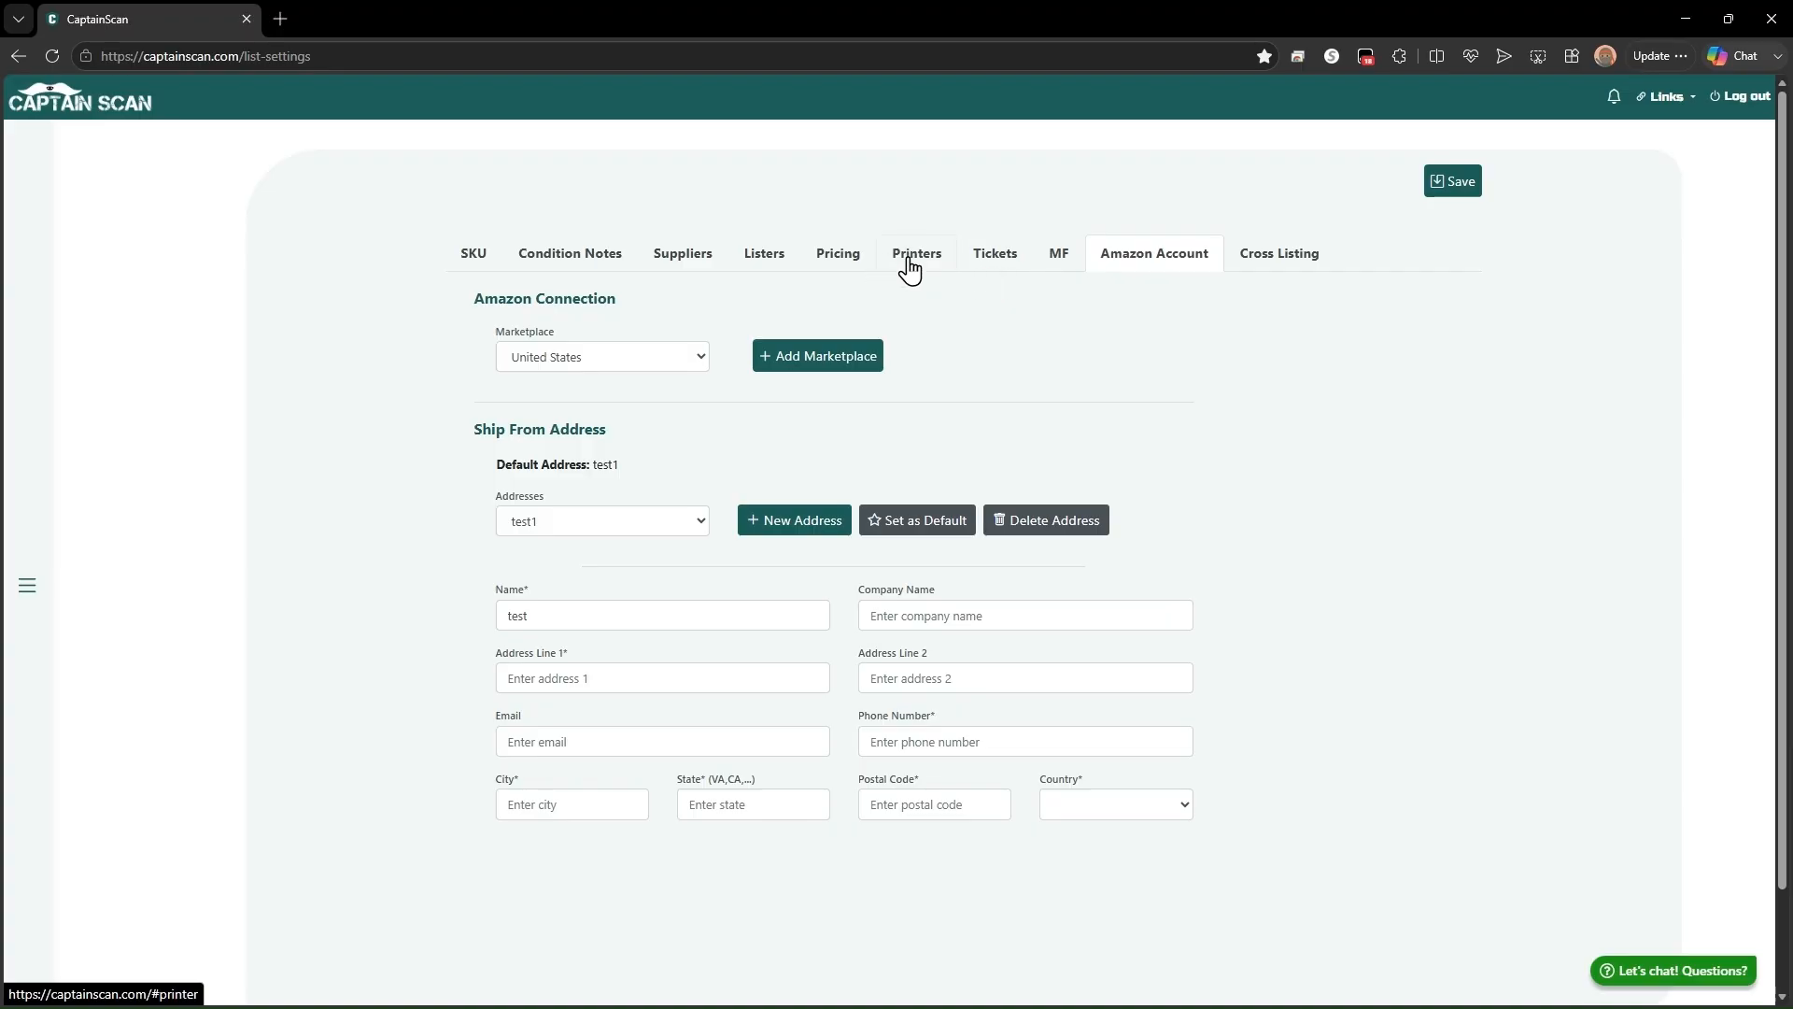
# View the available FBA label printers in the Printers settings
pyautogui.click(908, 270)
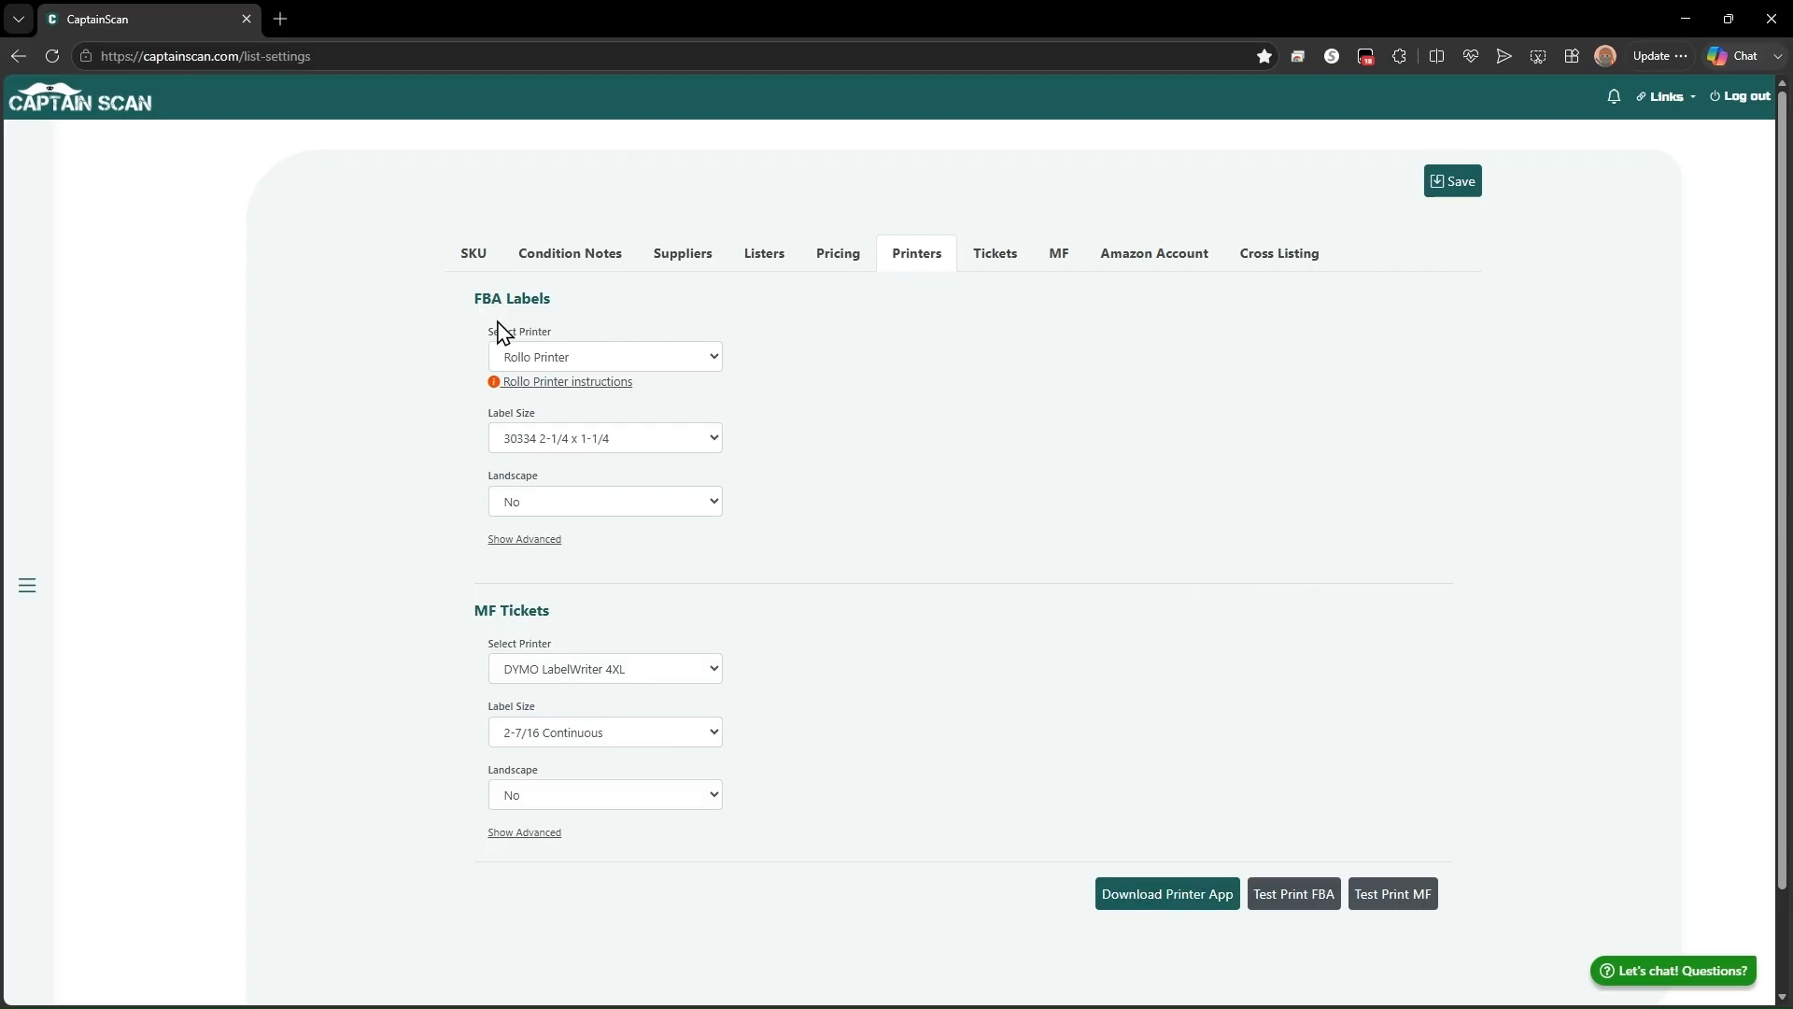
pyautogui.click(574, 358)
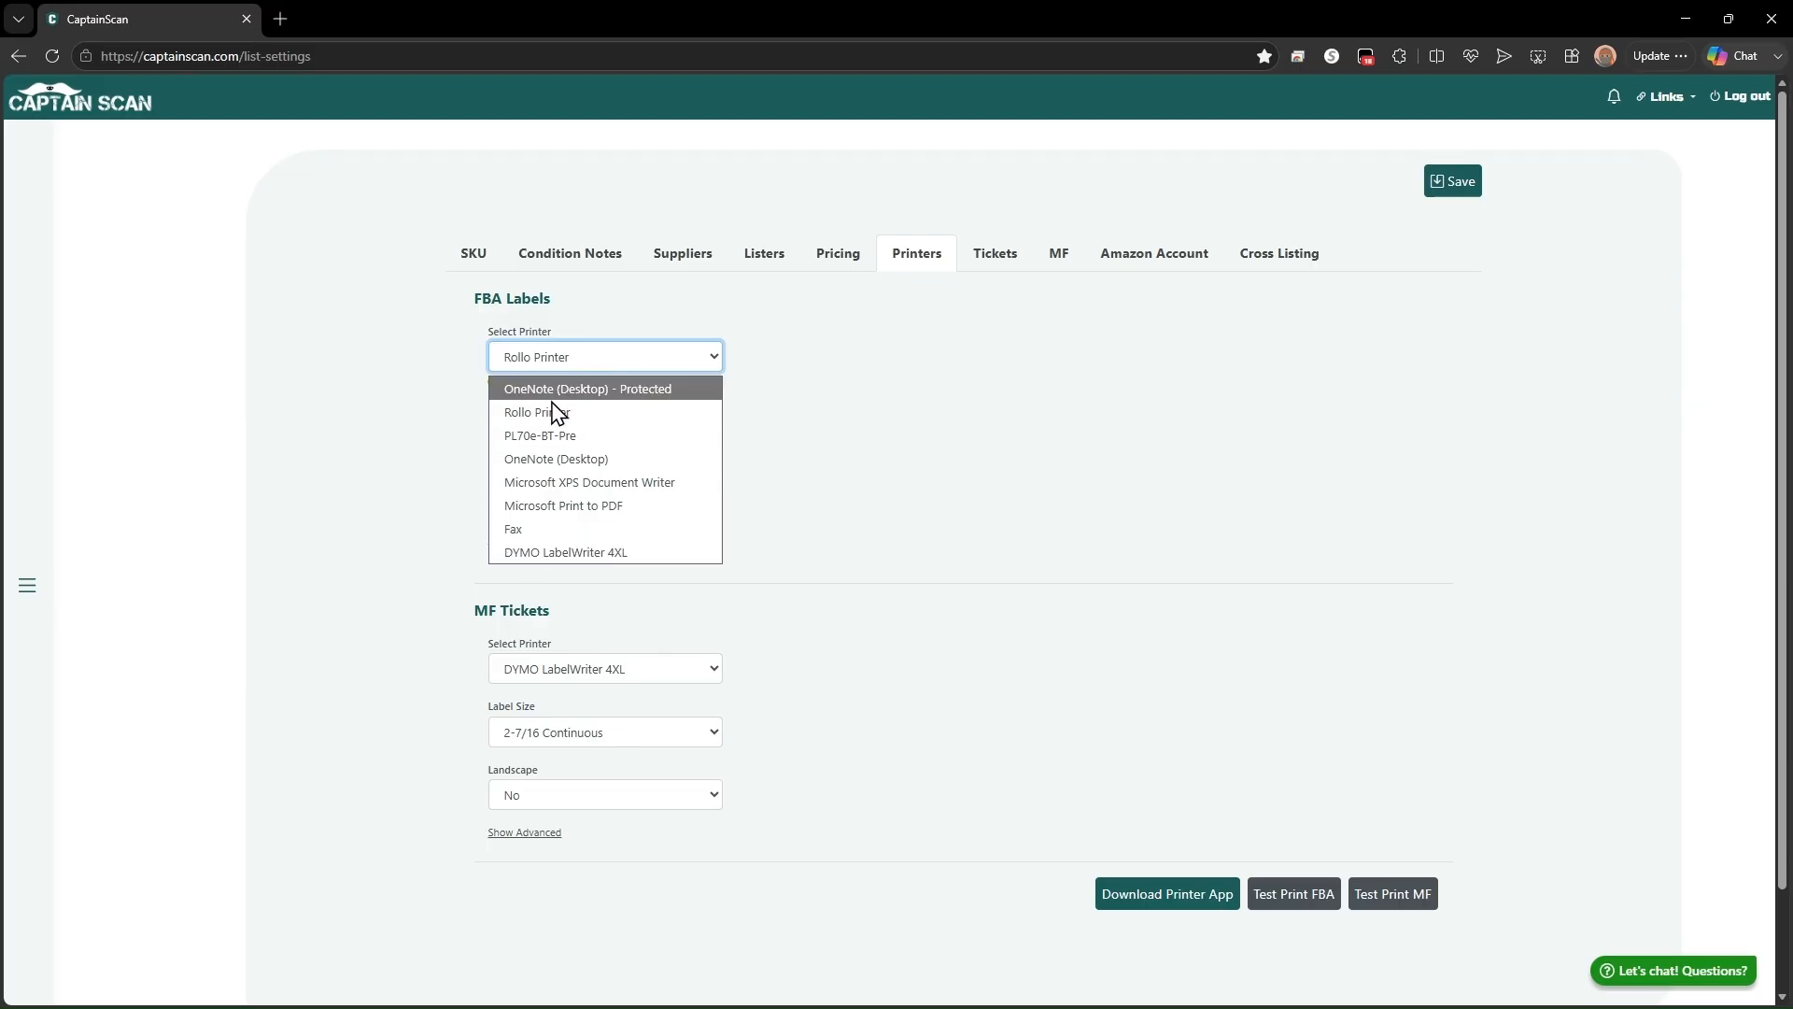
pyautogui.click(953, 417)
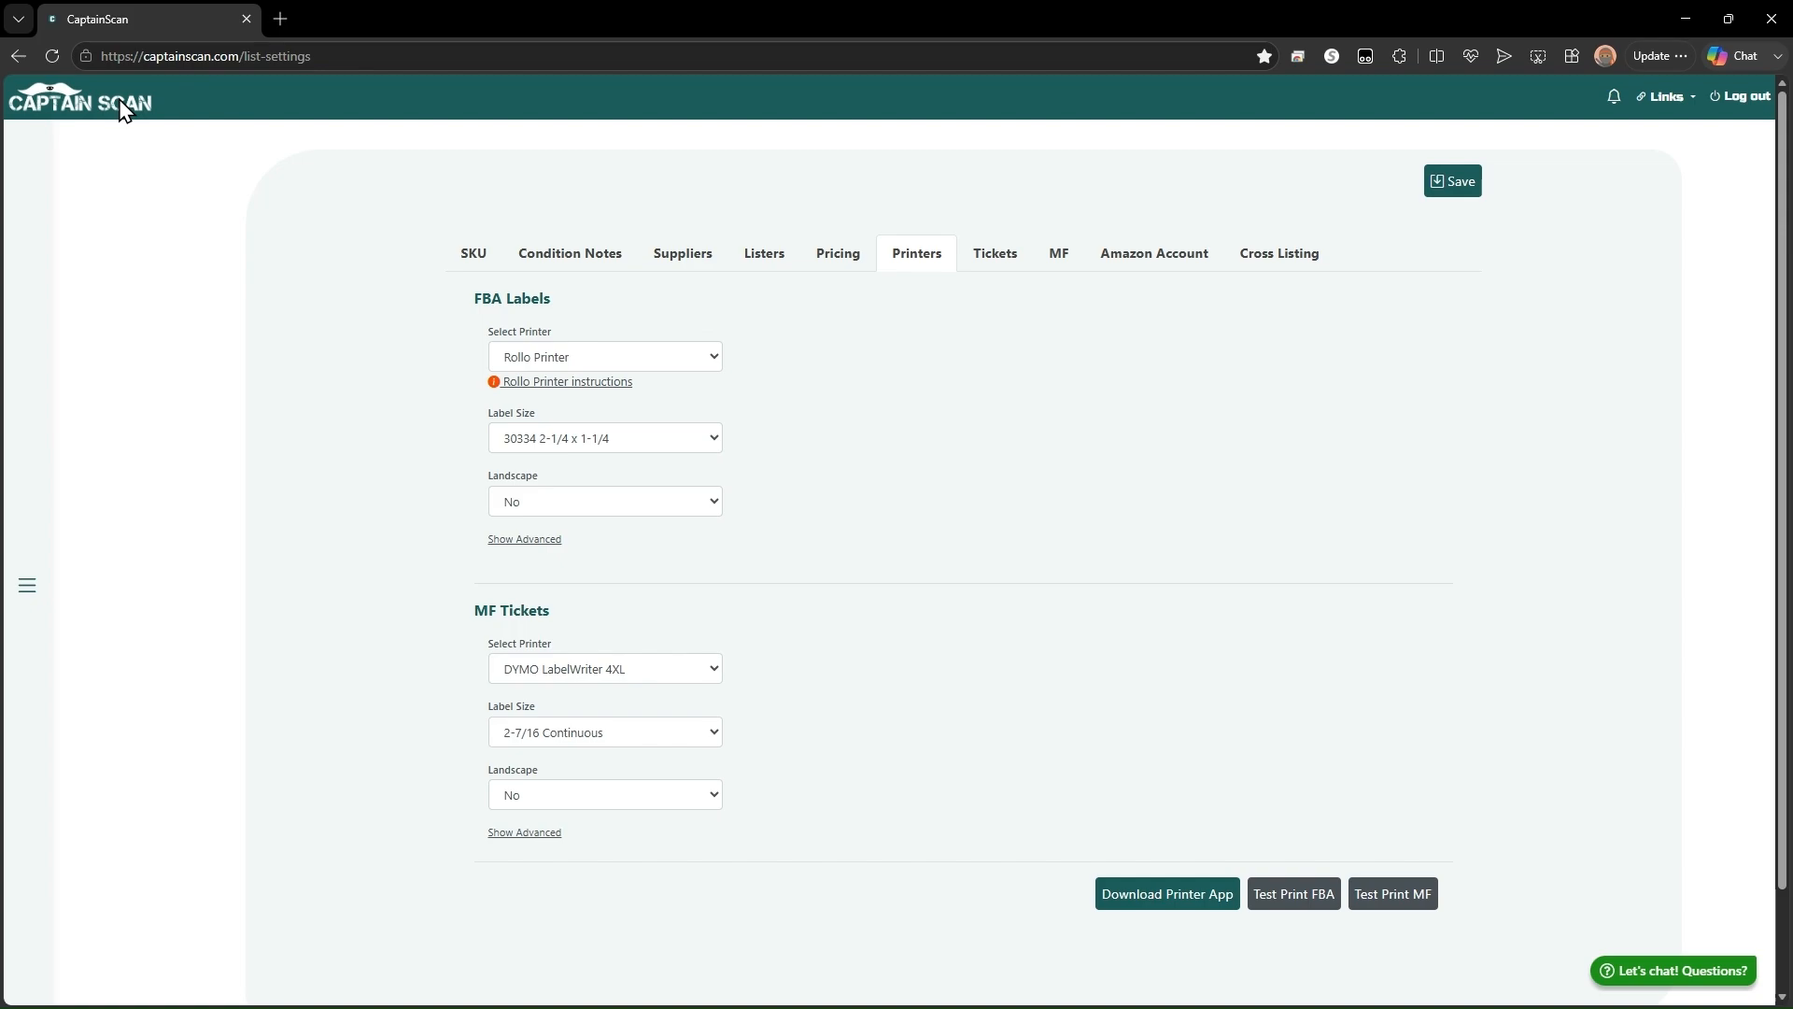
# Reload the settings page and check the FBA label printer list again, keeping Rollo Printer selected
pyautogui.click(51, 57)
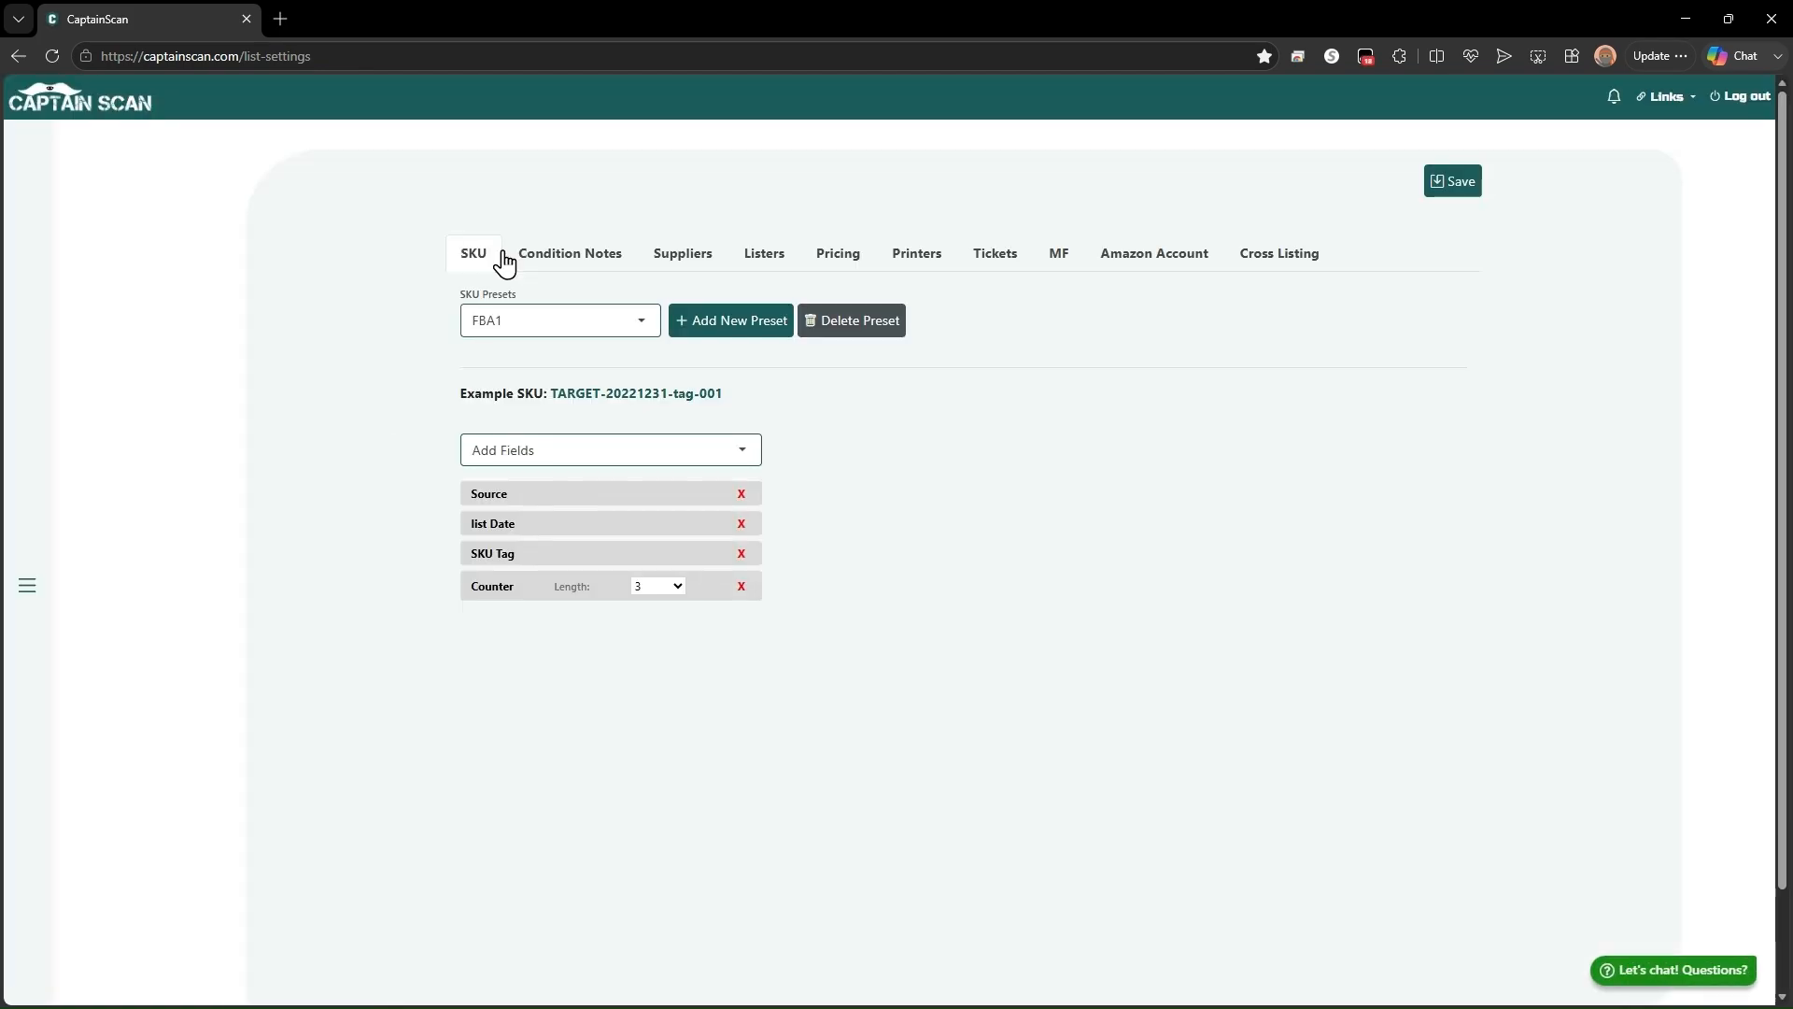
pyautogui.click(917, 258)
pyautogui.click(580, 359)
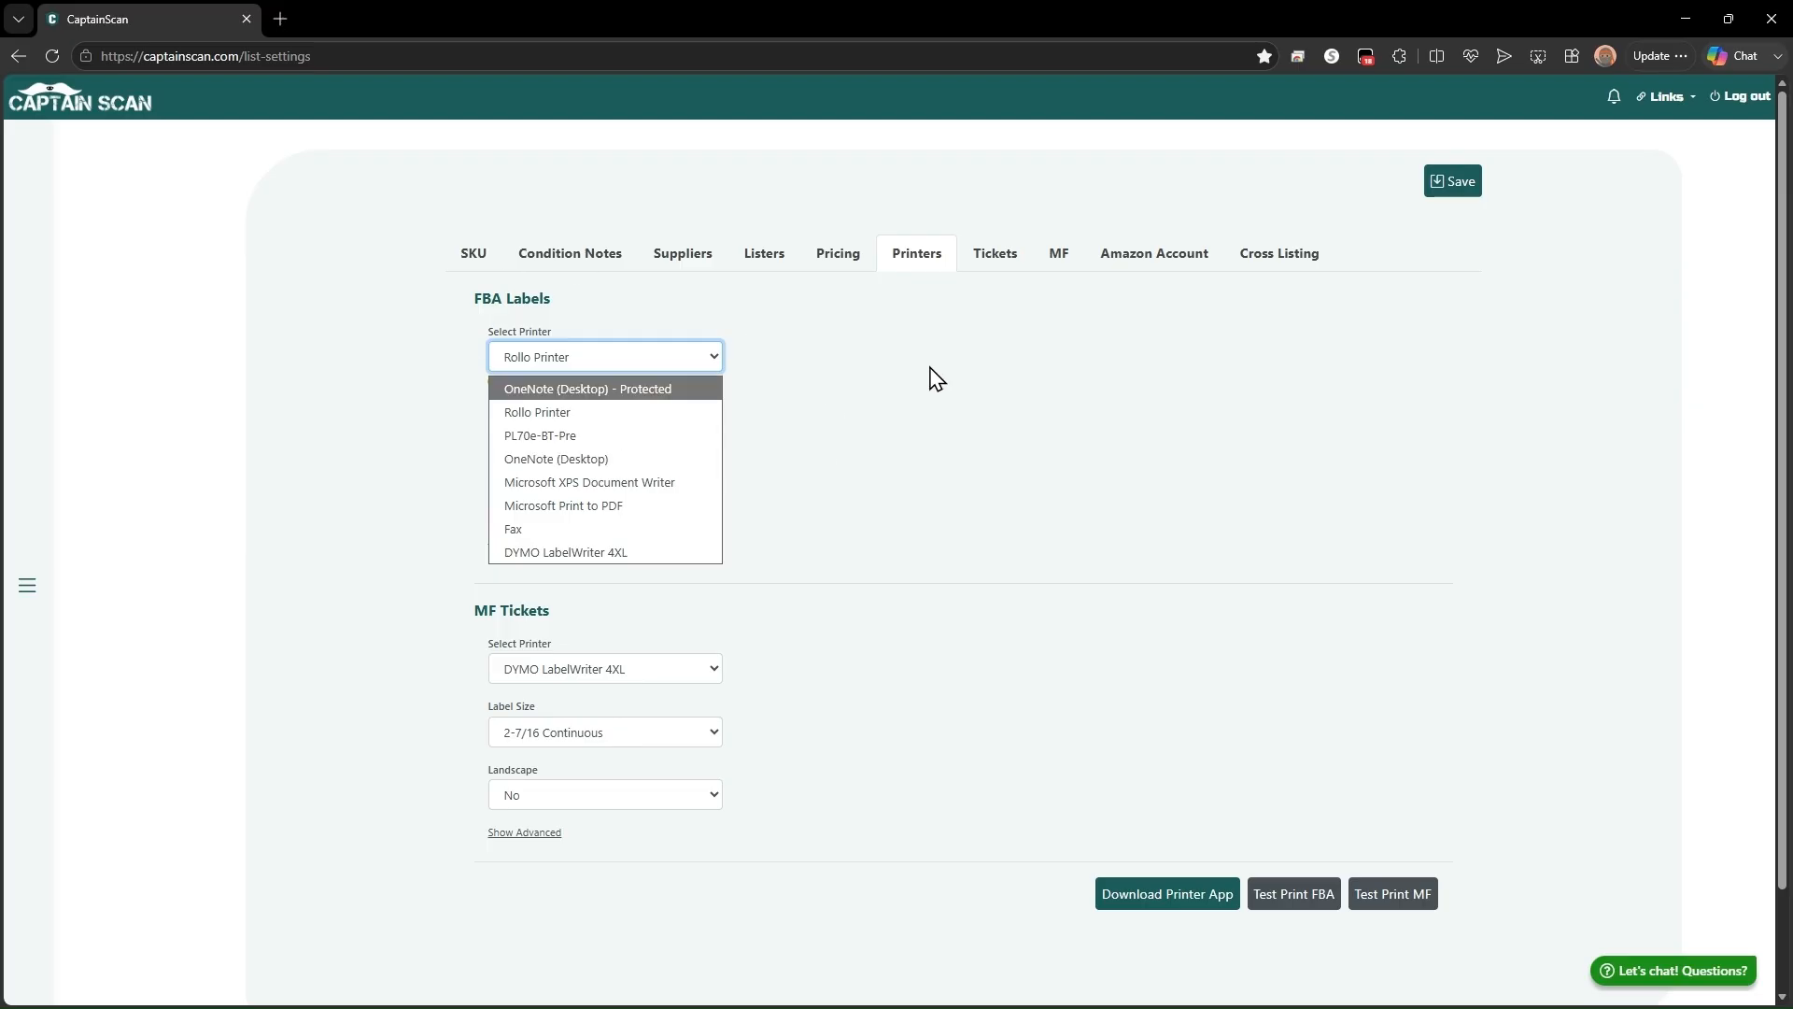
pyautogui.click(820, 372)
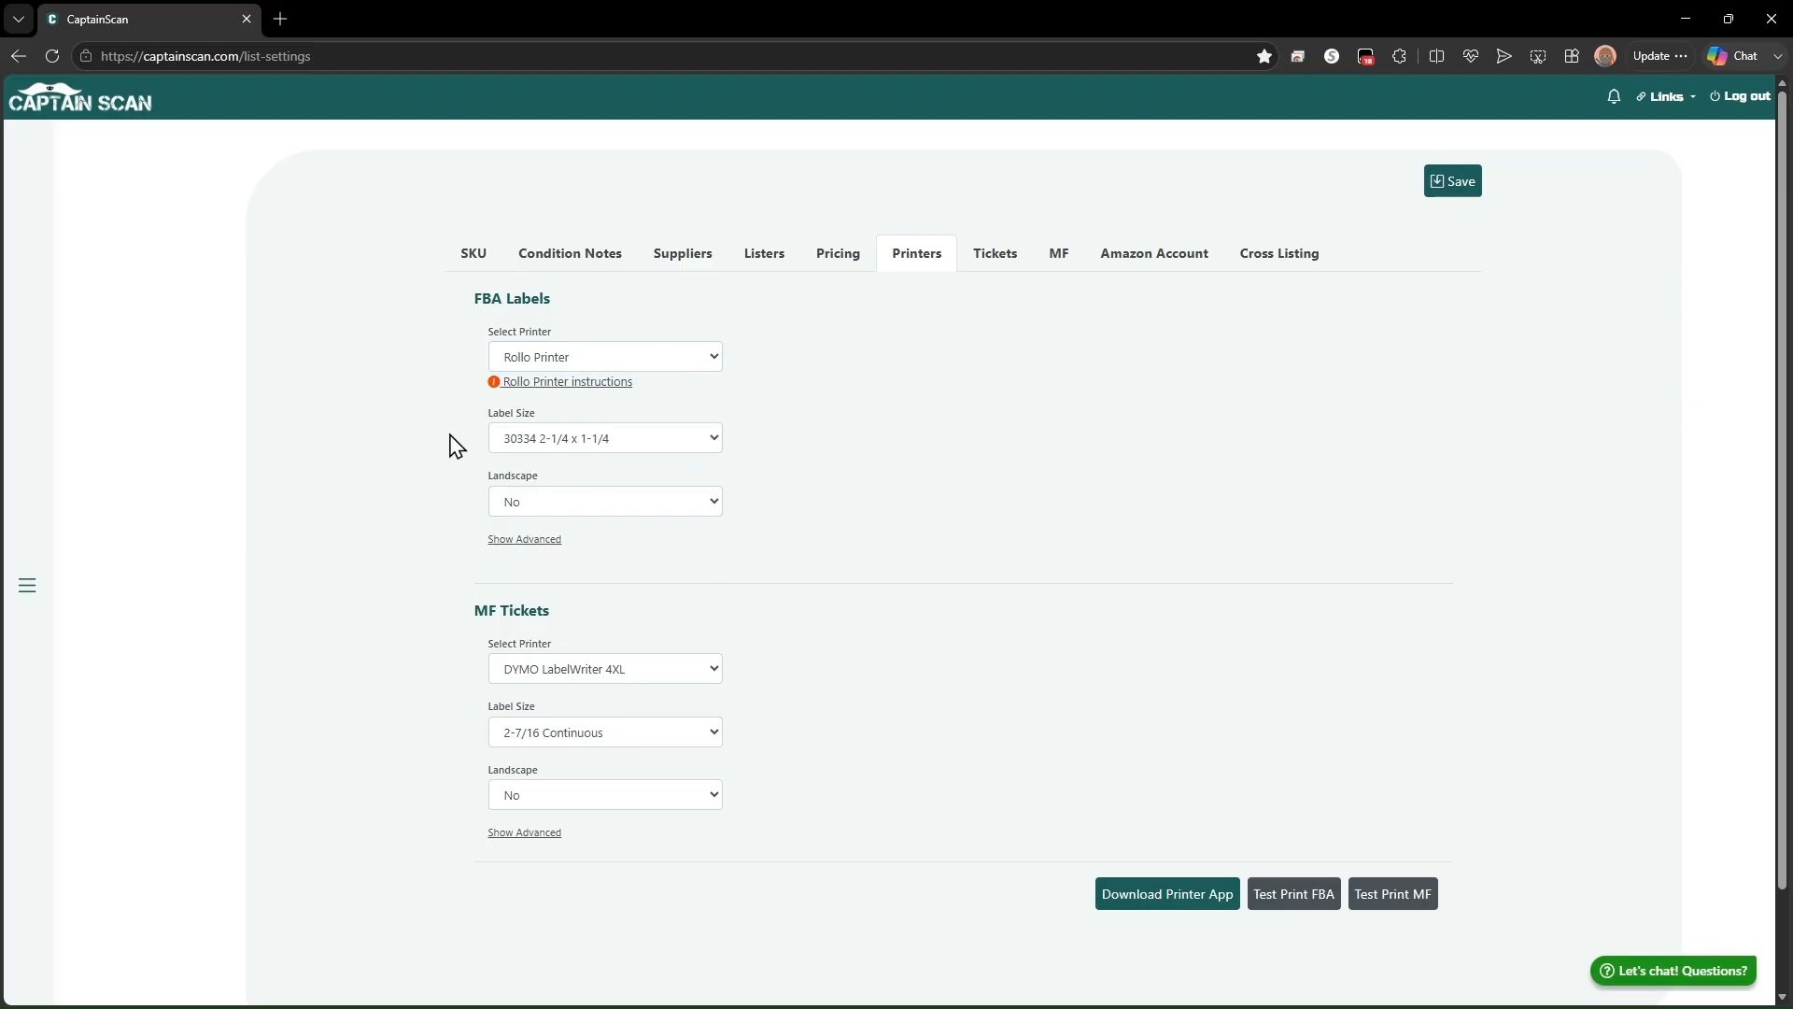
pyautogui.click(530, 366)
pyautogui.click(532, 367)
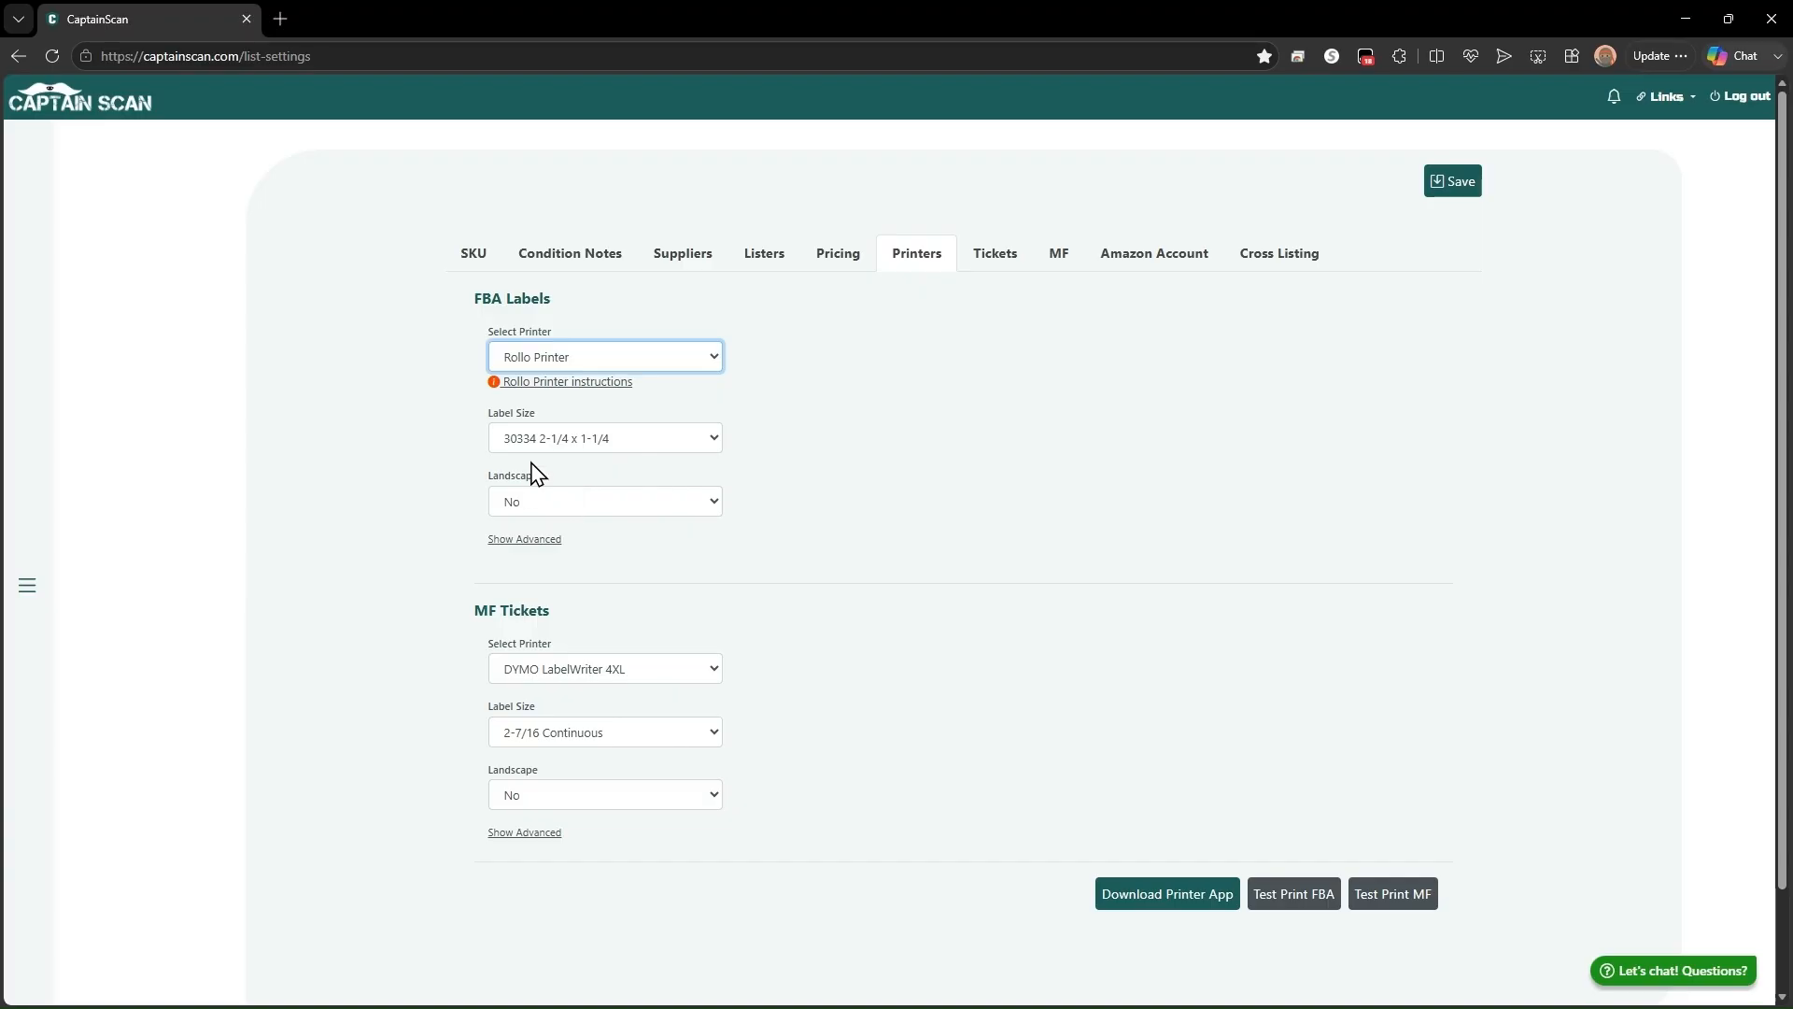
# Show the advanced FBA label options and examine the font size setting
pyautogui.click(548, 501)
pyautogui.click(524, 540)
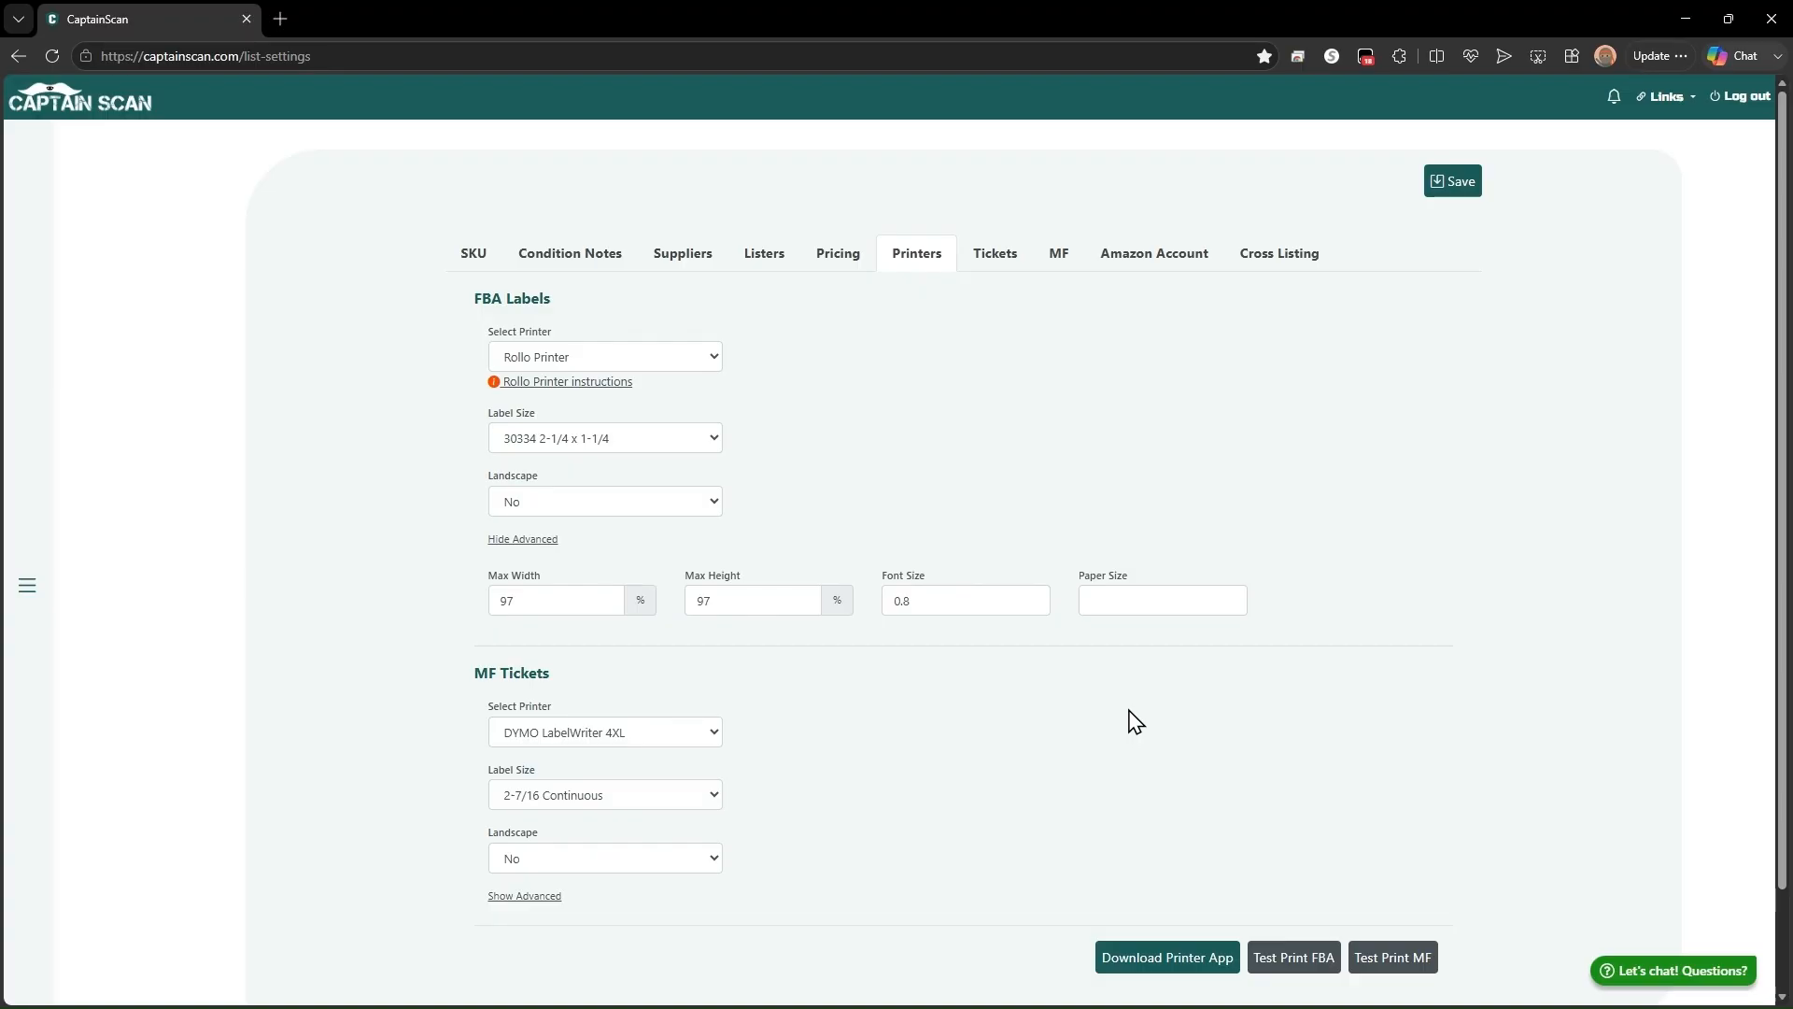
pyautogui.moveTo(940, 600); pyautogui.dragTo(880, 598)
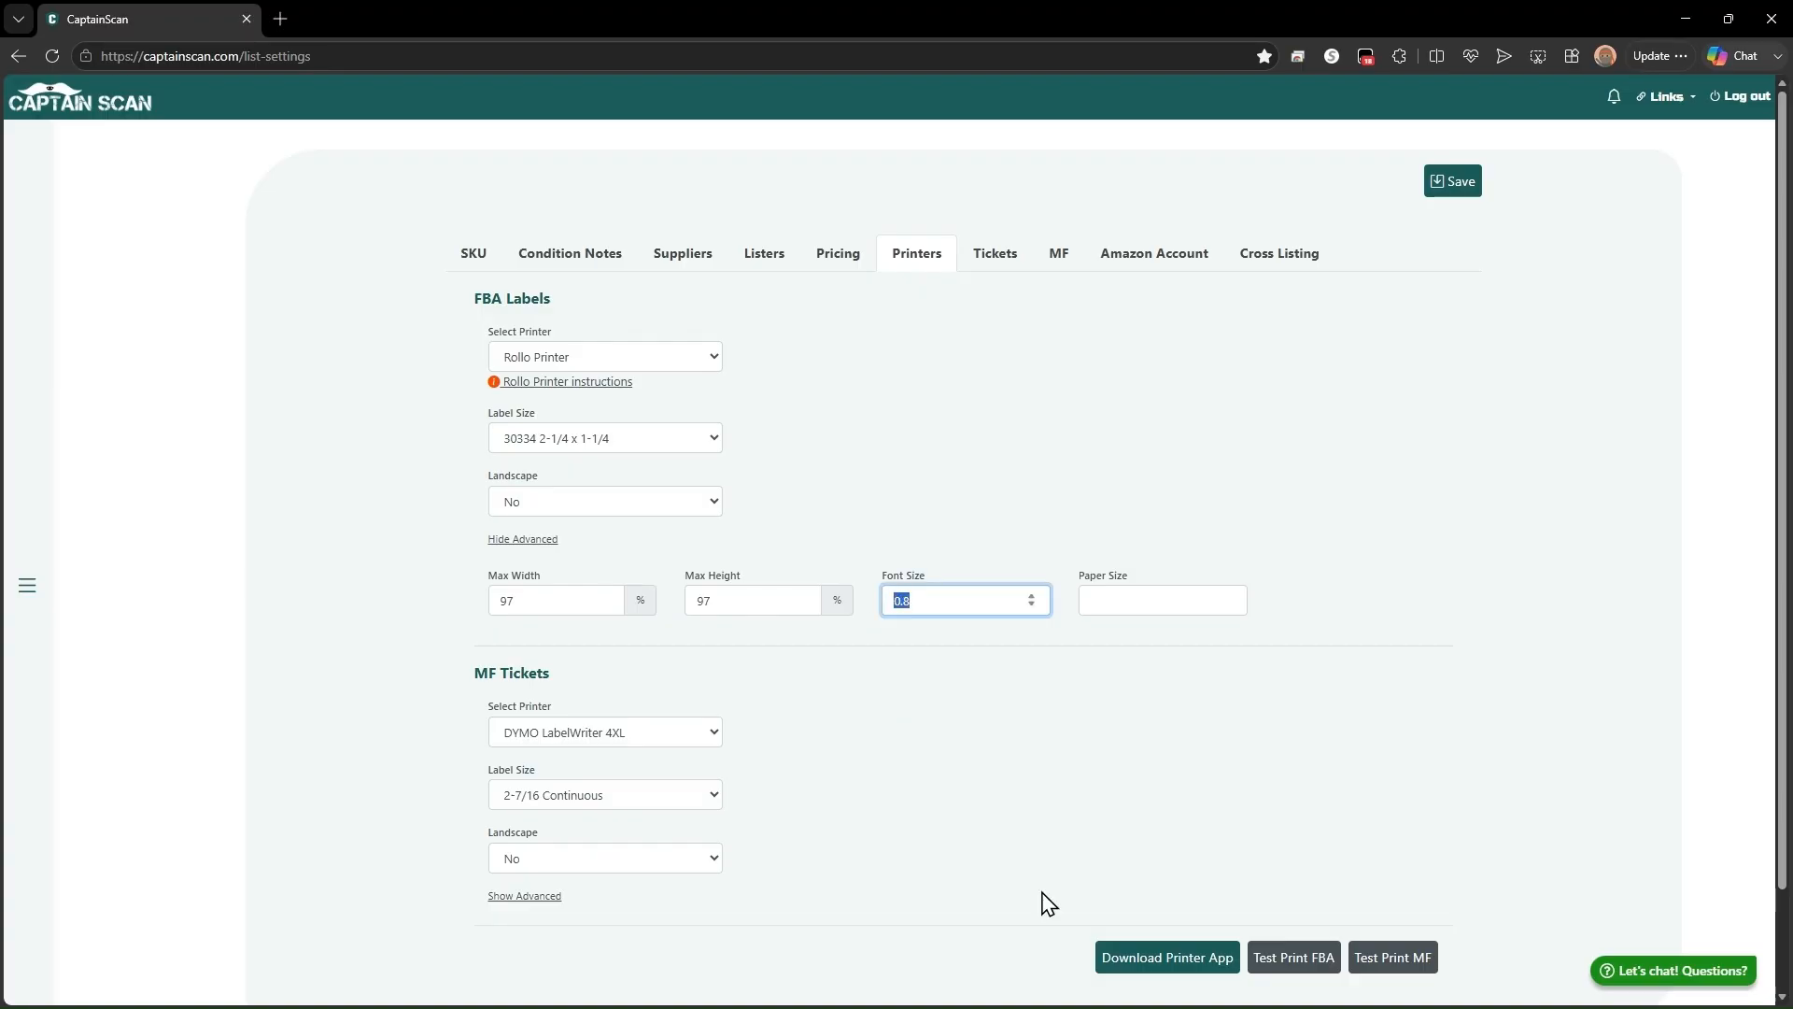
pyautogui.click(954, 602)
# Set the FBA label paper size to 94mm x 210mm
pyautogui.click(1132, 600)
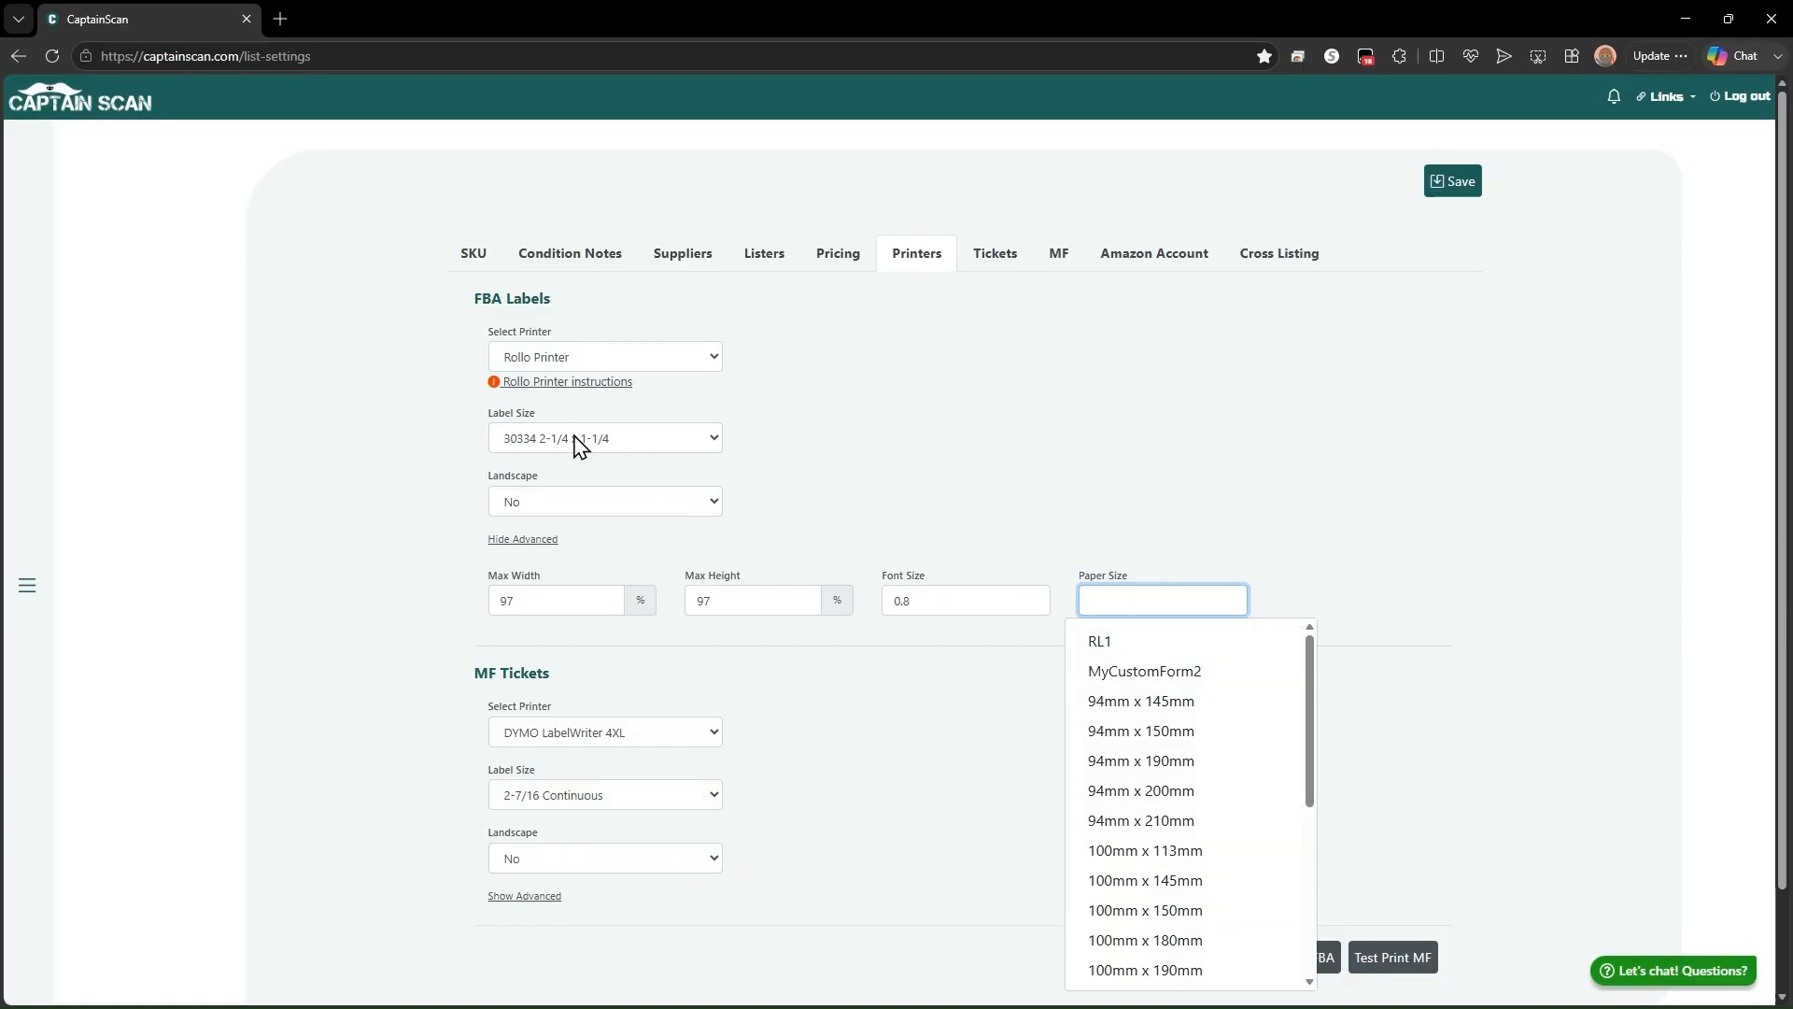
pyautogui.moveTo(1310, 752); pyautogui.dragTo(1310, 974)
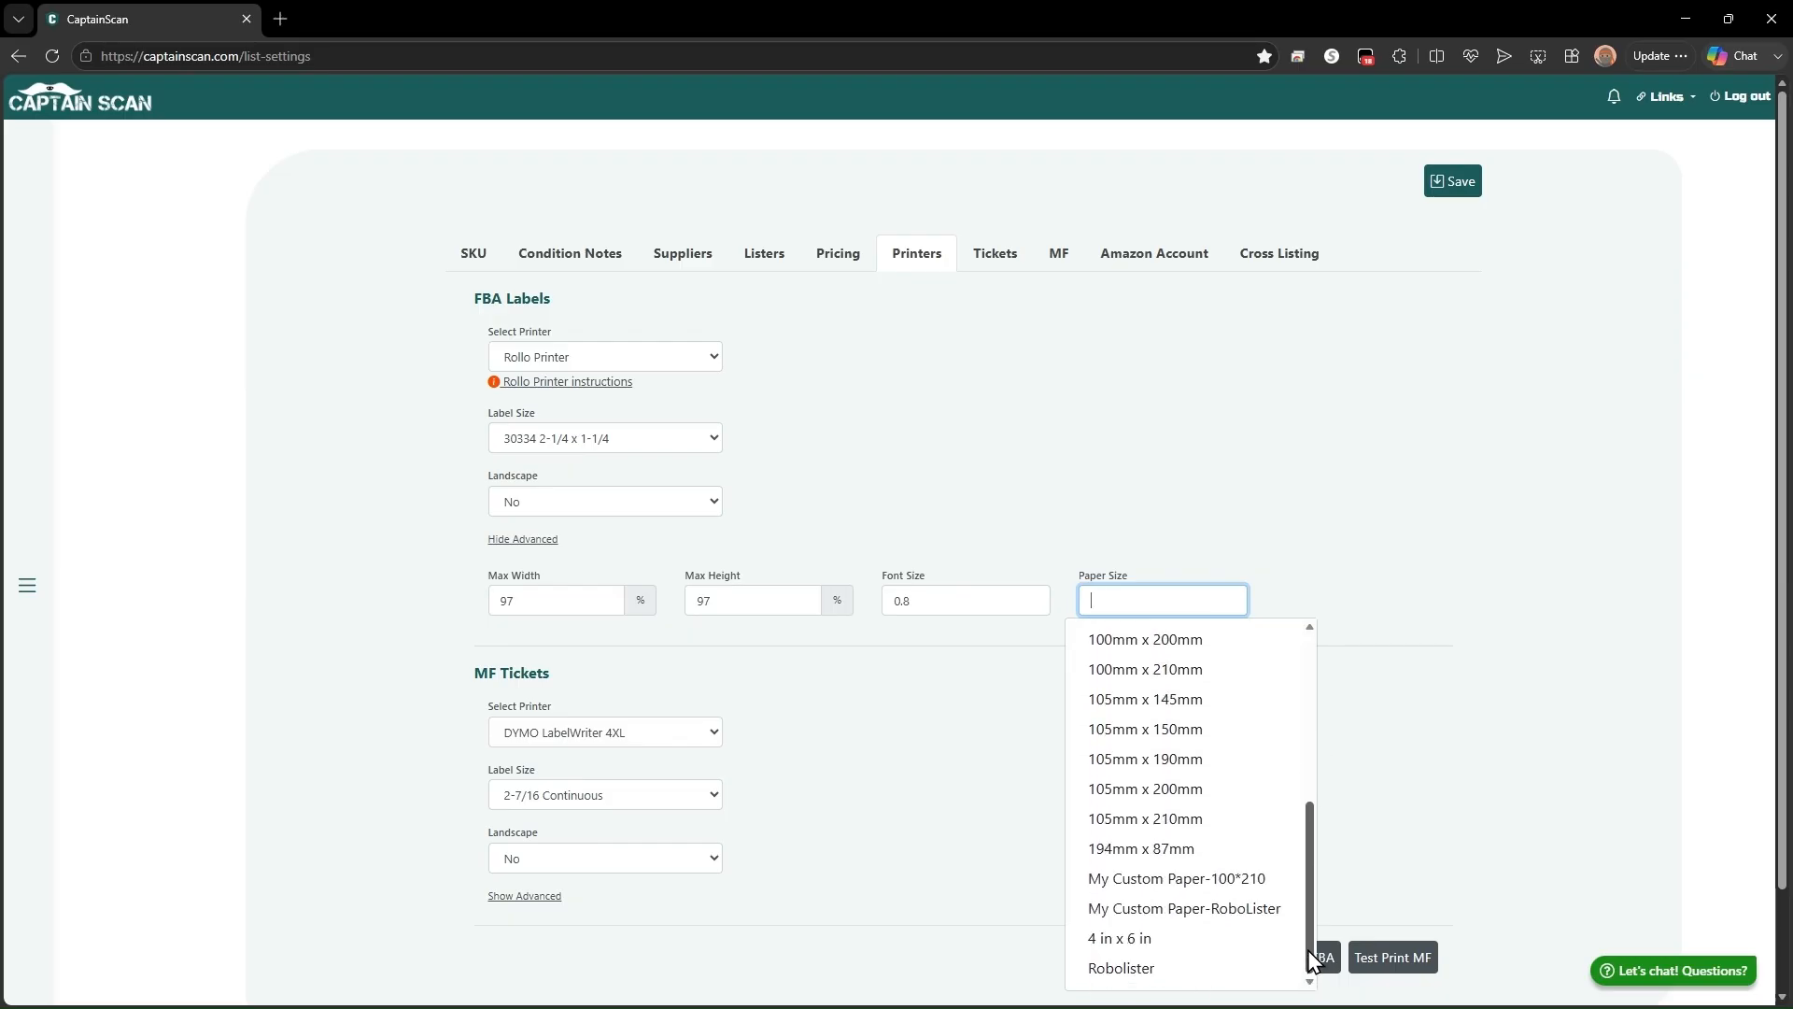
pyautogui.moveTo(1312, 959); pyautogui.dragTo(1320, 701)
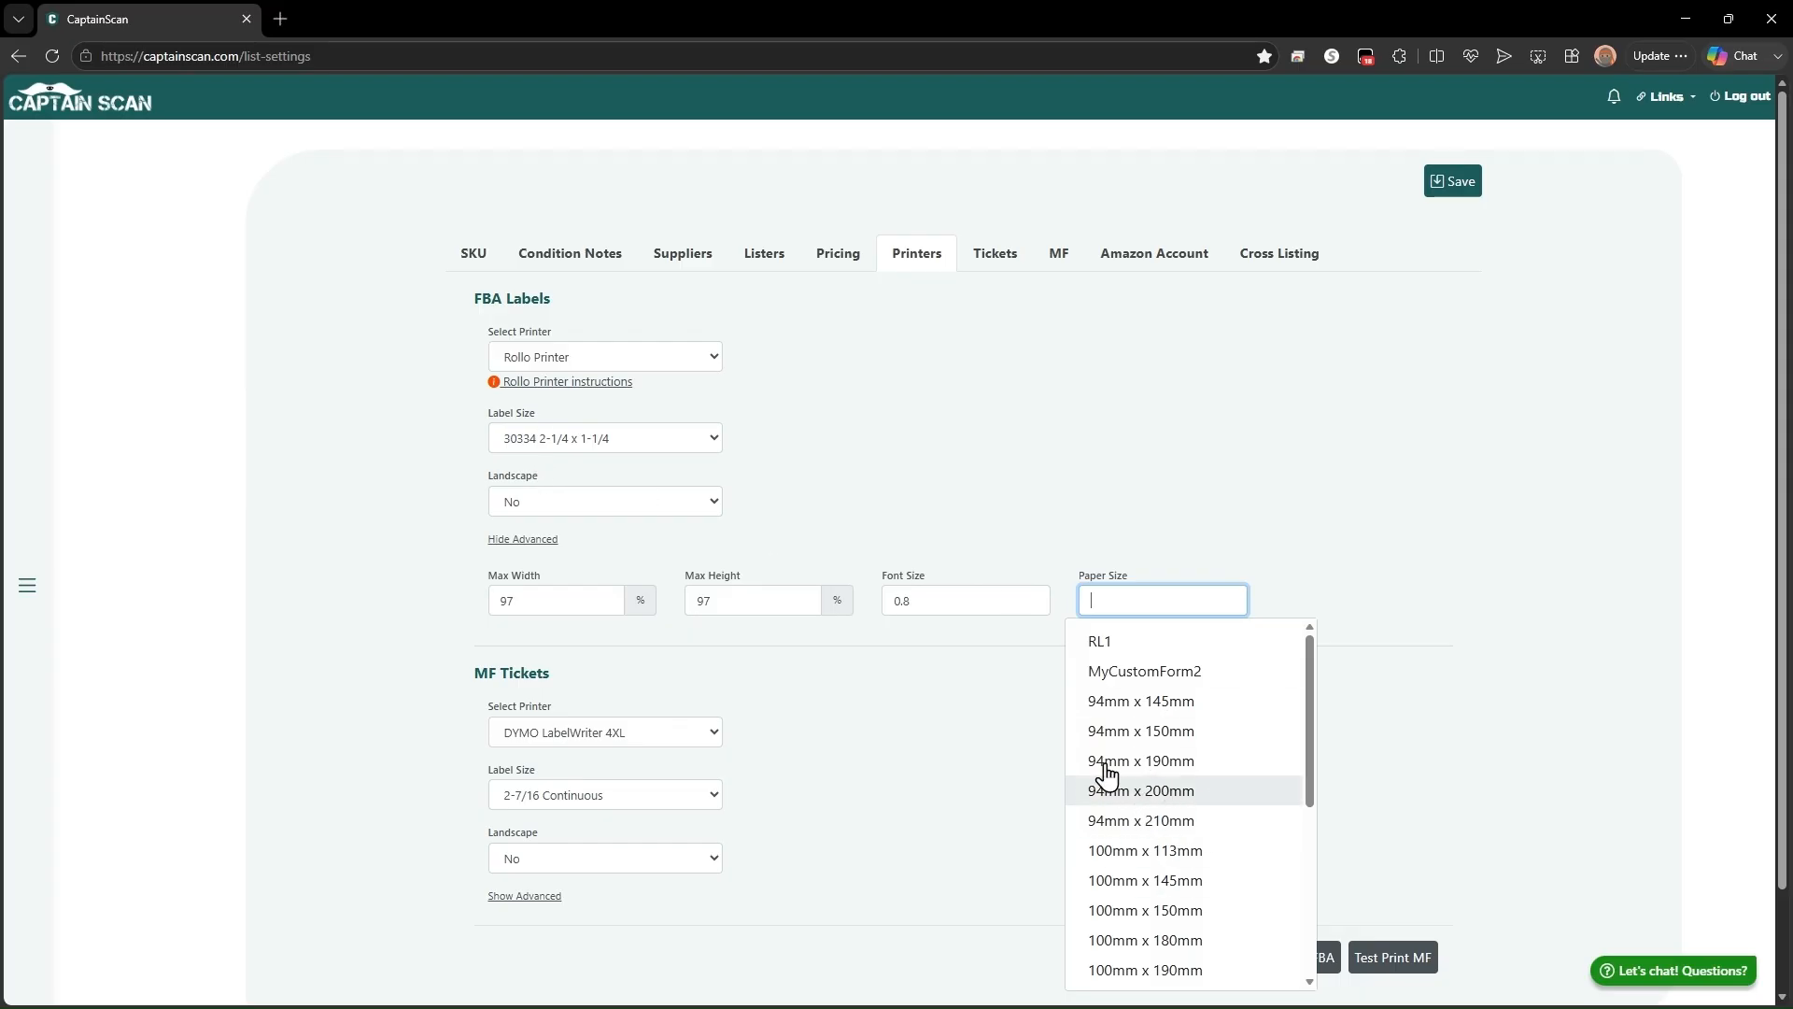
pyautogui.click(1168, 822)
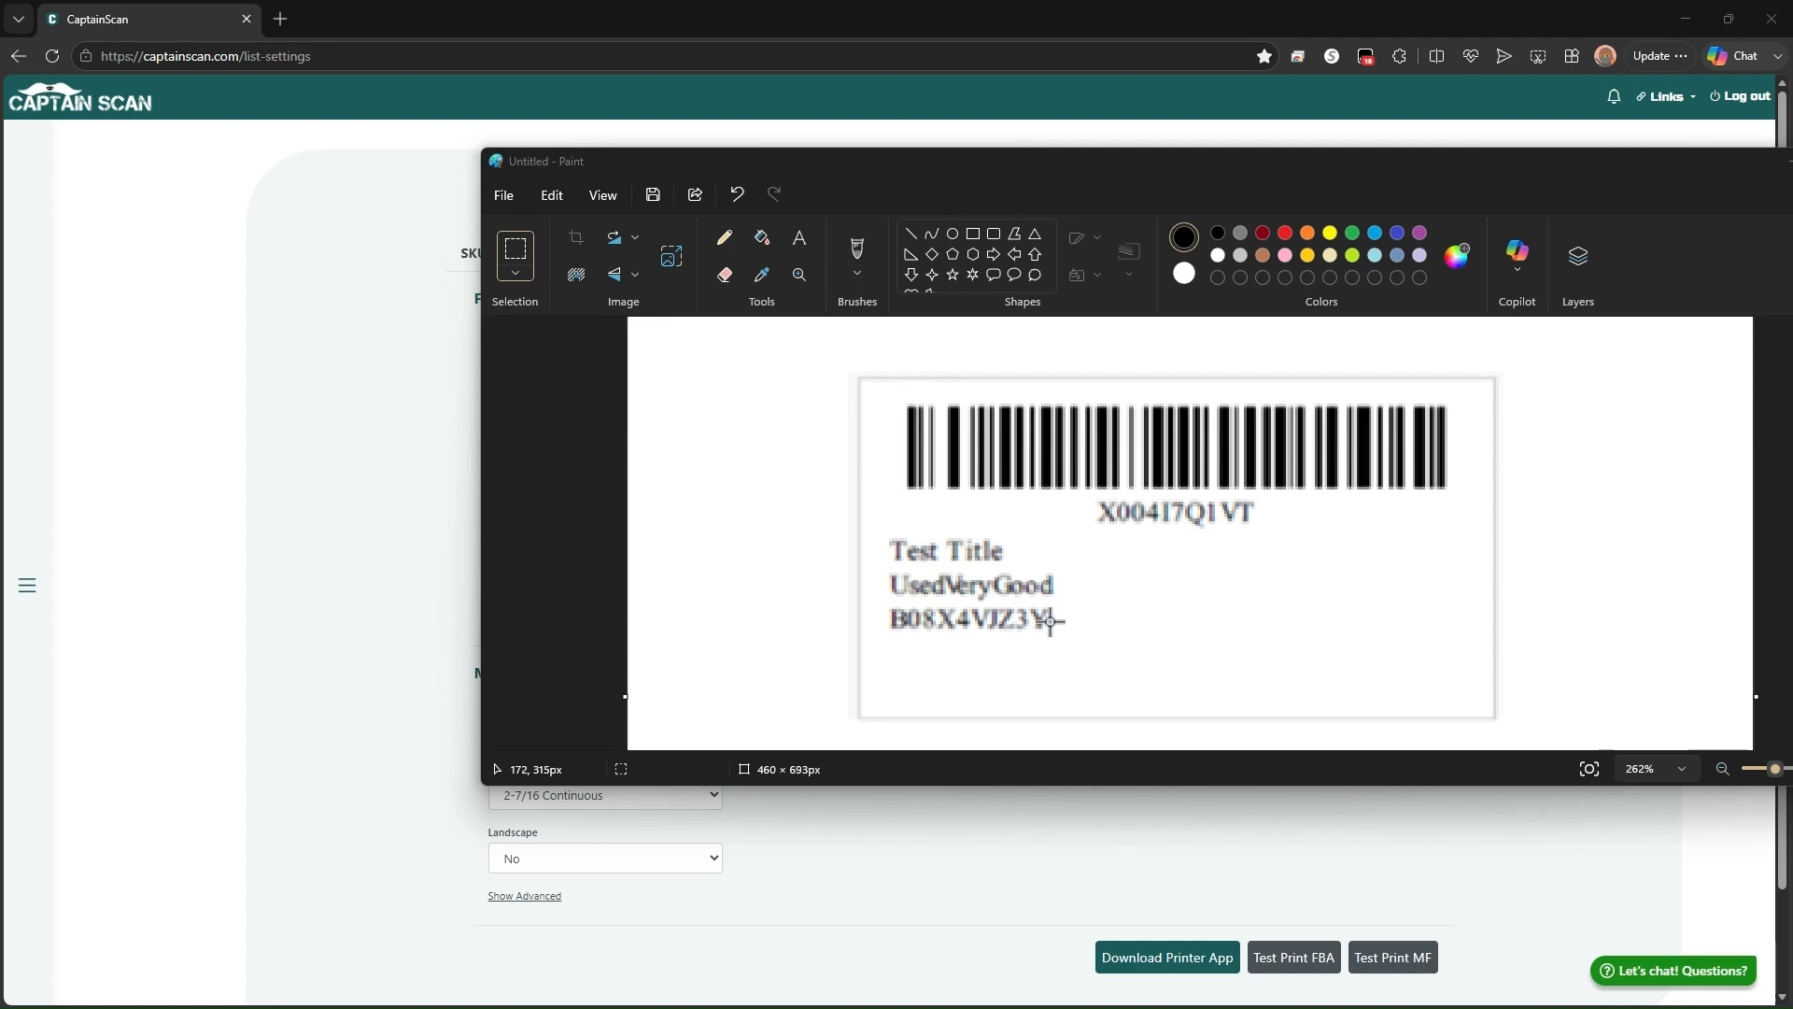
# Compare the sample barcode label in Paint with the FBA label settings by moving its window aside
pyautogui.moveTo(1013, 174)
pyautogui.mouseDown()
pyautogui.moveTo(1410, 517)
pyautogui.moveTo(807, 290)
pyautogui.moveTo(904, 652)
pyautogui.moveTo(905, 787)
pyautogui.mouseUp()
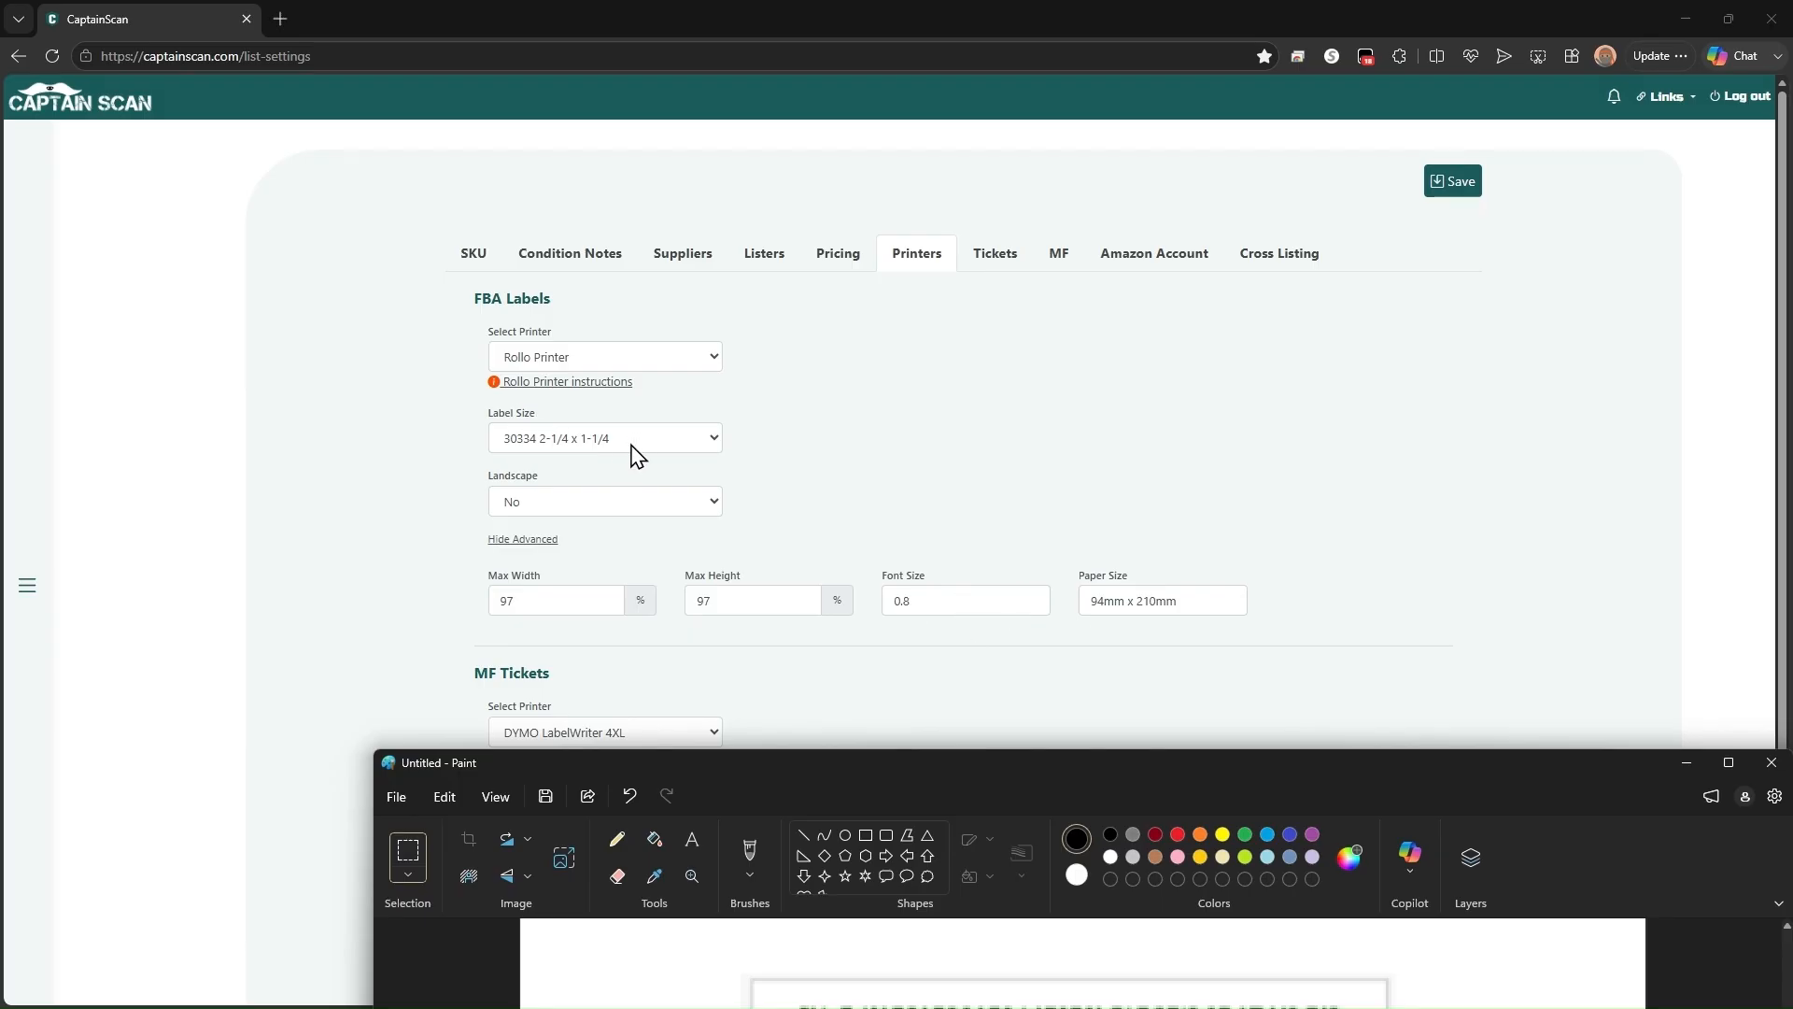
pyautogui.moveTo(992, 759); pyautogui.dragTo(908, 388)
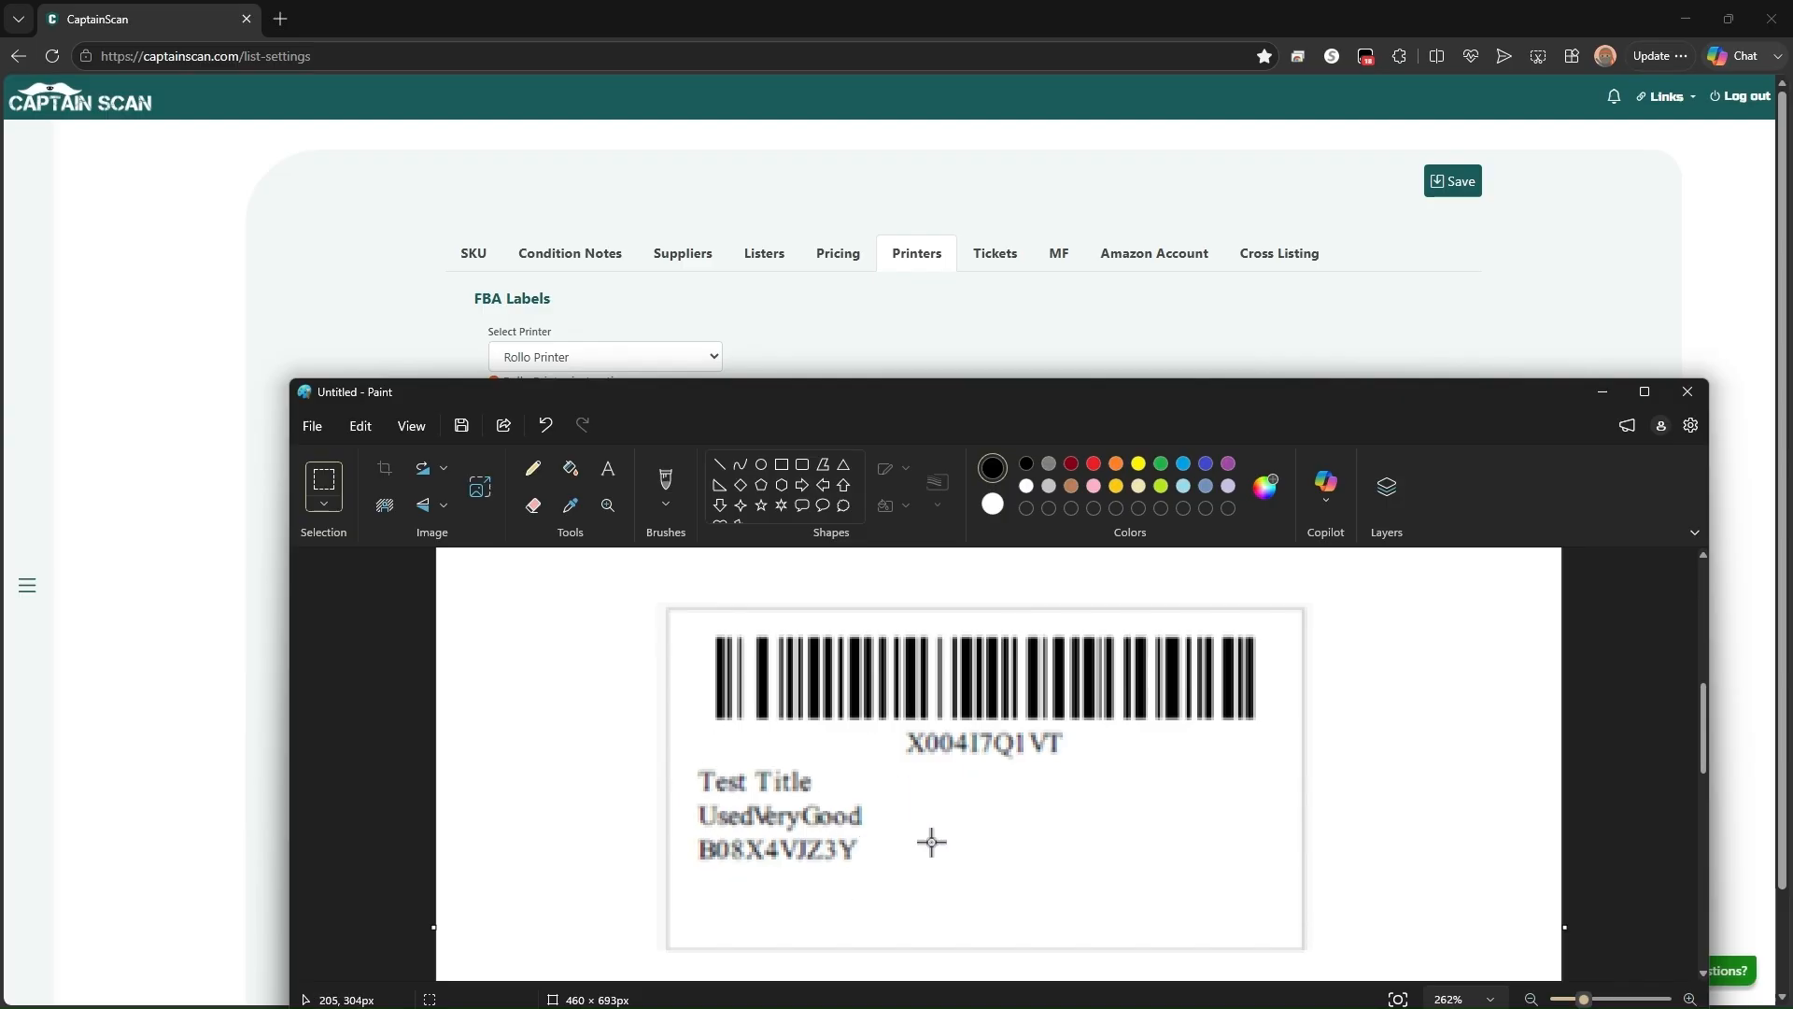
pyautogui.moveTo(1153, 413)
pyautogui.mouseDown()
pyautogui.moveTo(1356, 758)
pyautogui.moveTo(1391, 882)
pyautogui.mouseUp()
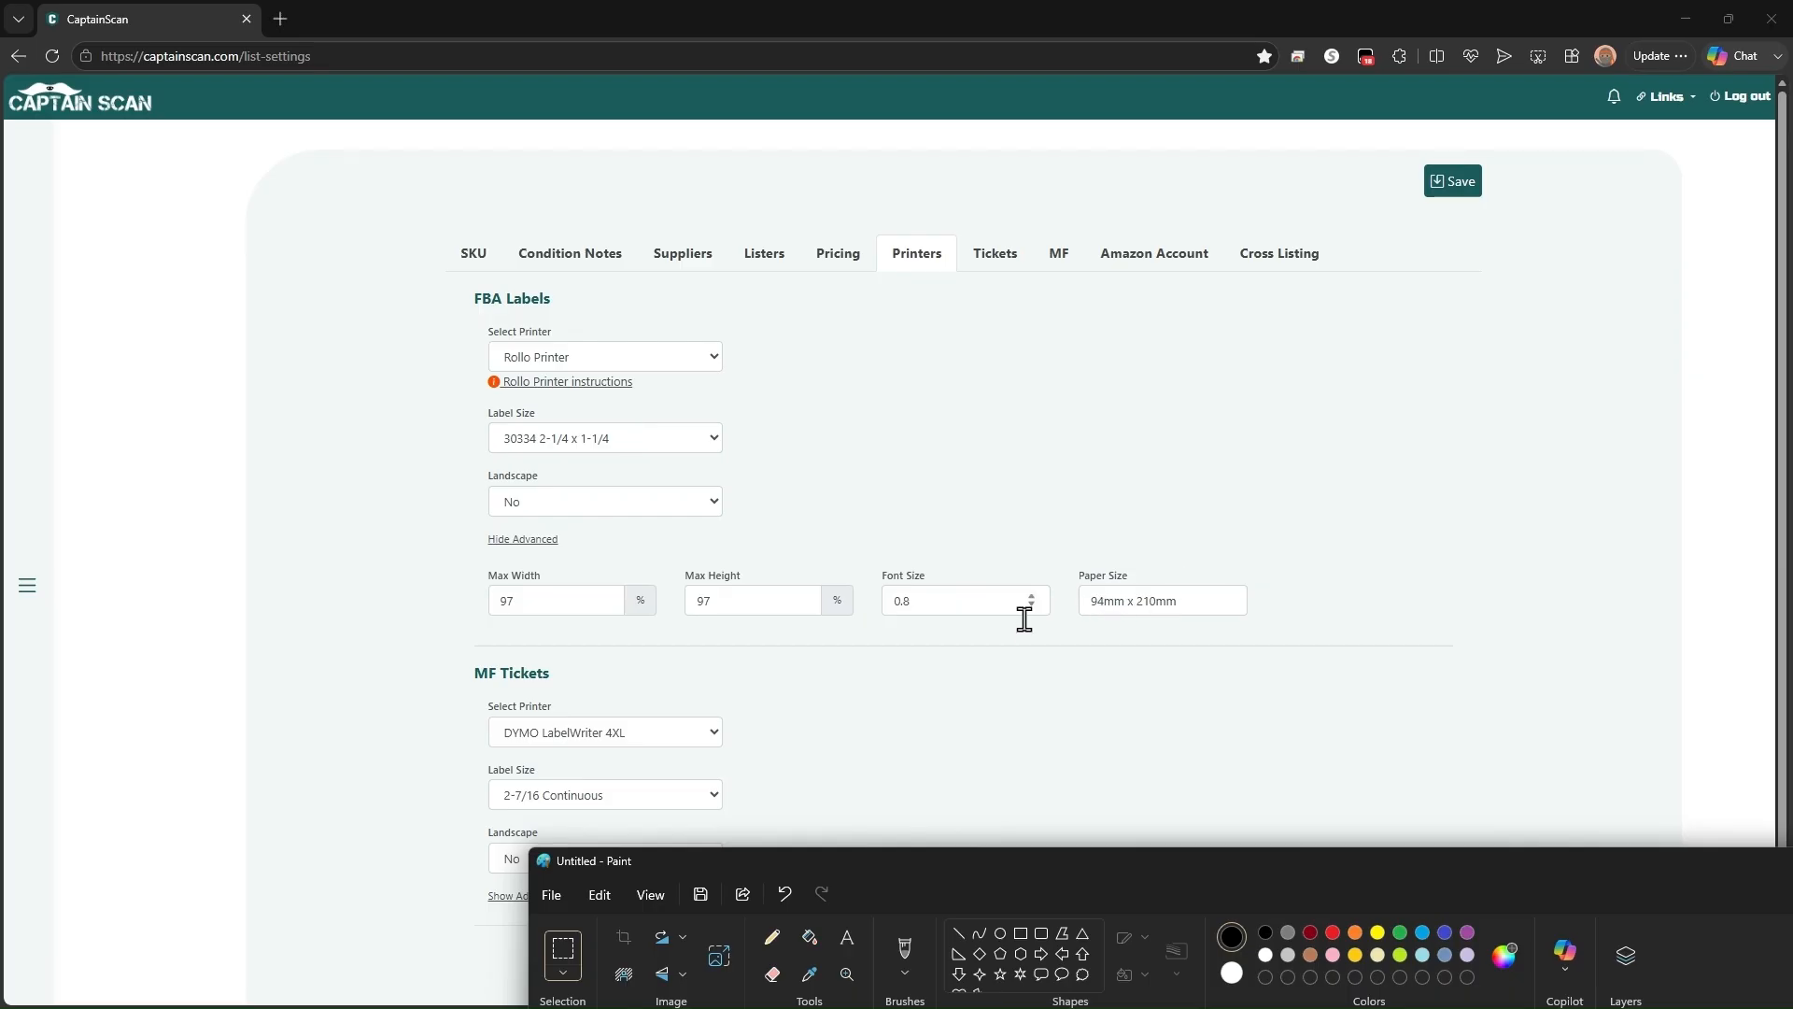
# Return to the CaptainScan settings and review the FBA label font size and remaining printer options
pyautogui.doubleClick(977, 607)
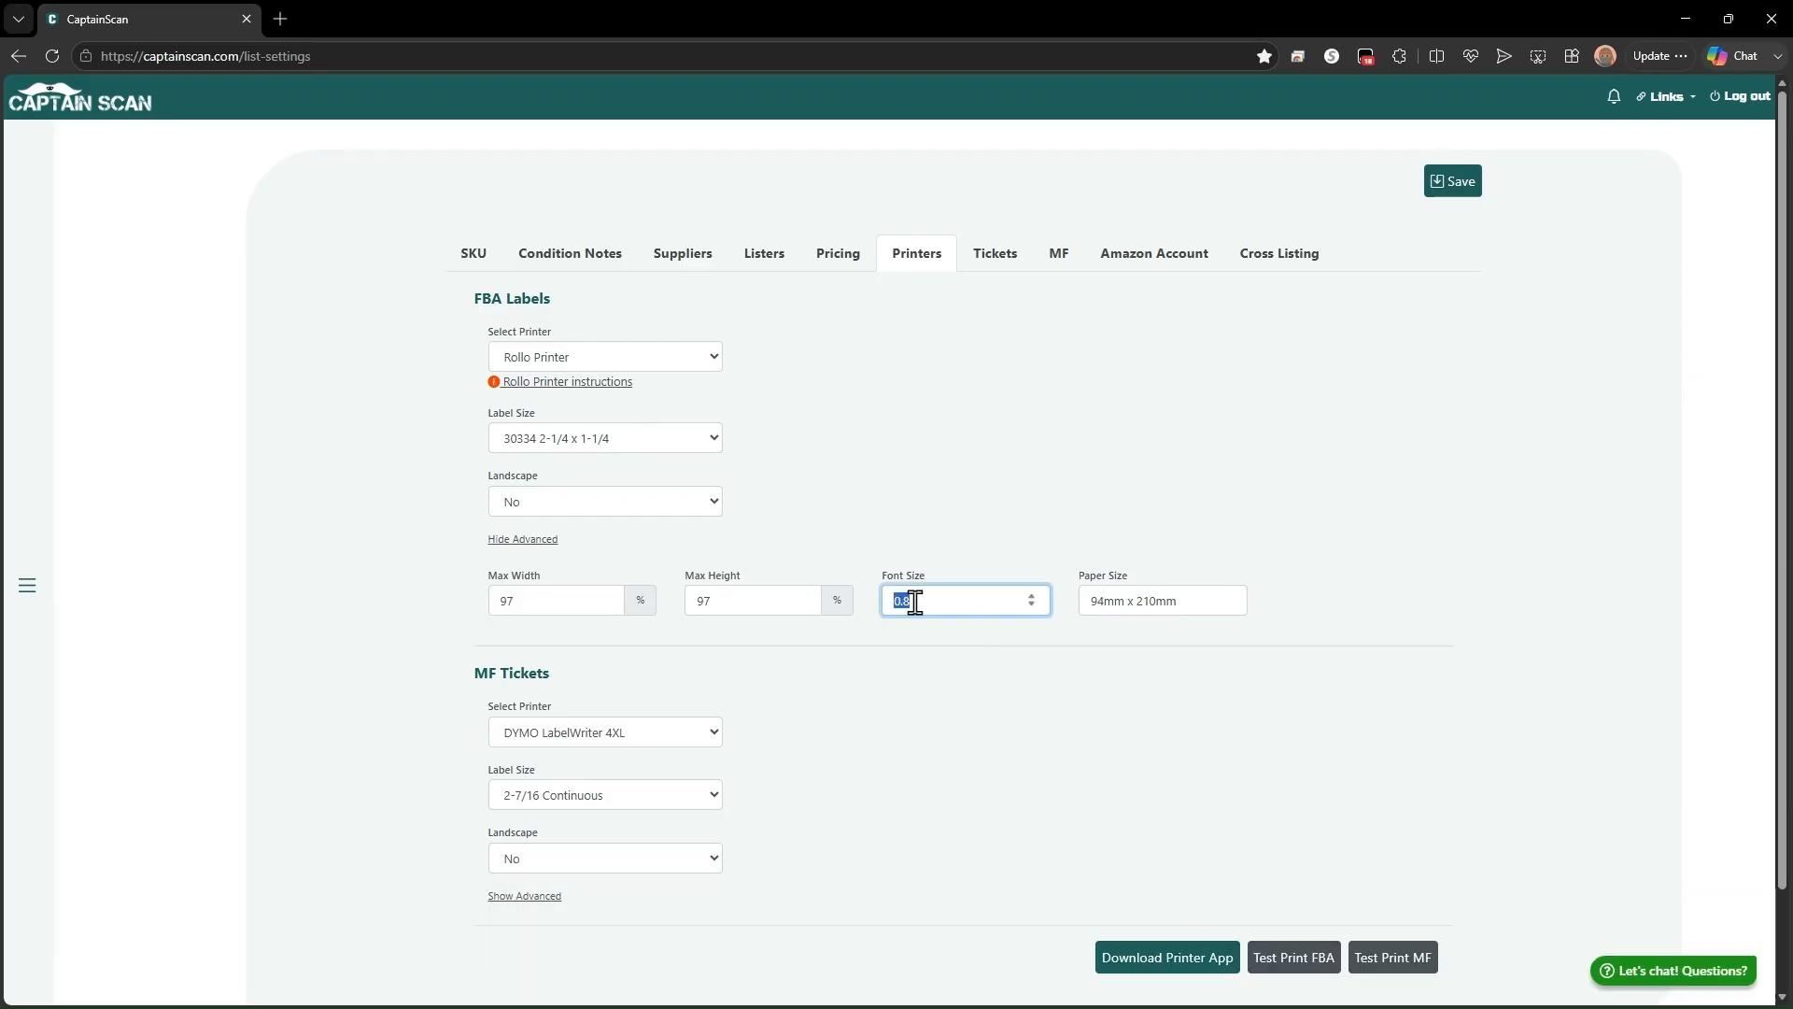
pyautogui.click(985, 603)
pyautogui.scroll(-2, 1242, 639)
pyautogui.scroll(1, 1205, 617)
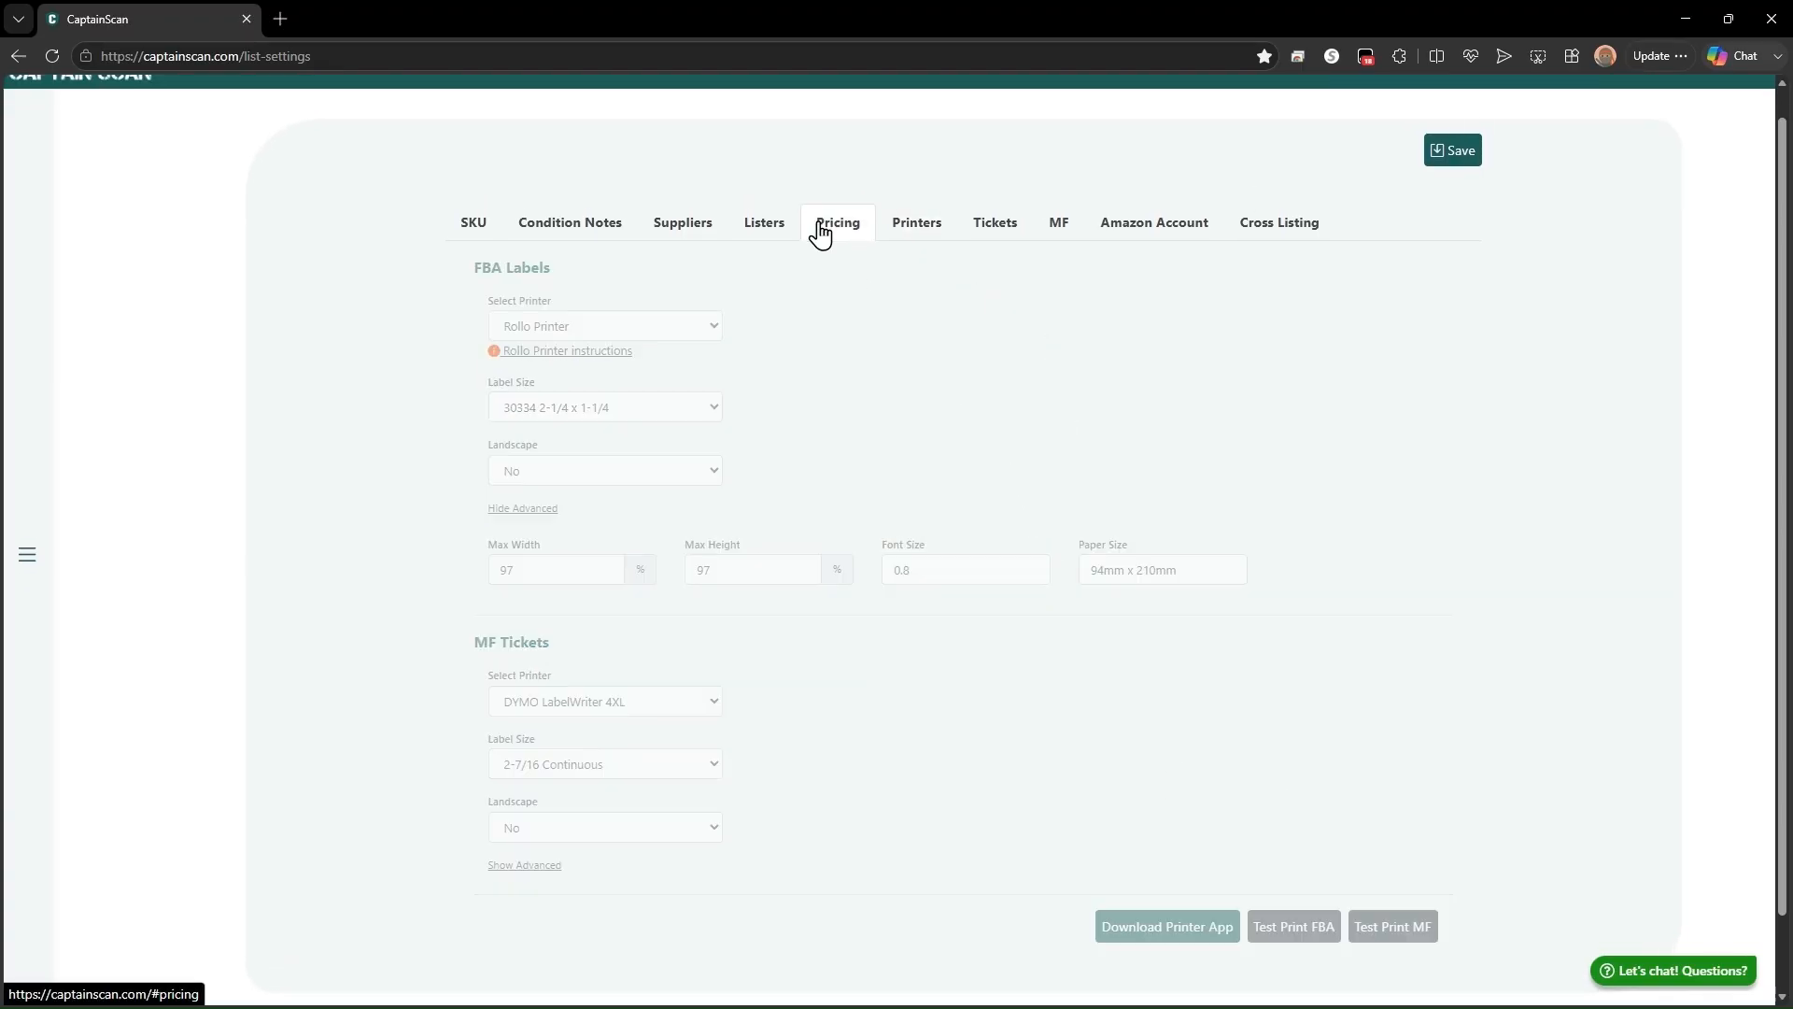
# Open the pricing settings and set the Min/Max price rule to Disabled after reviewing the available rules
pyautogui.click(822, 229)
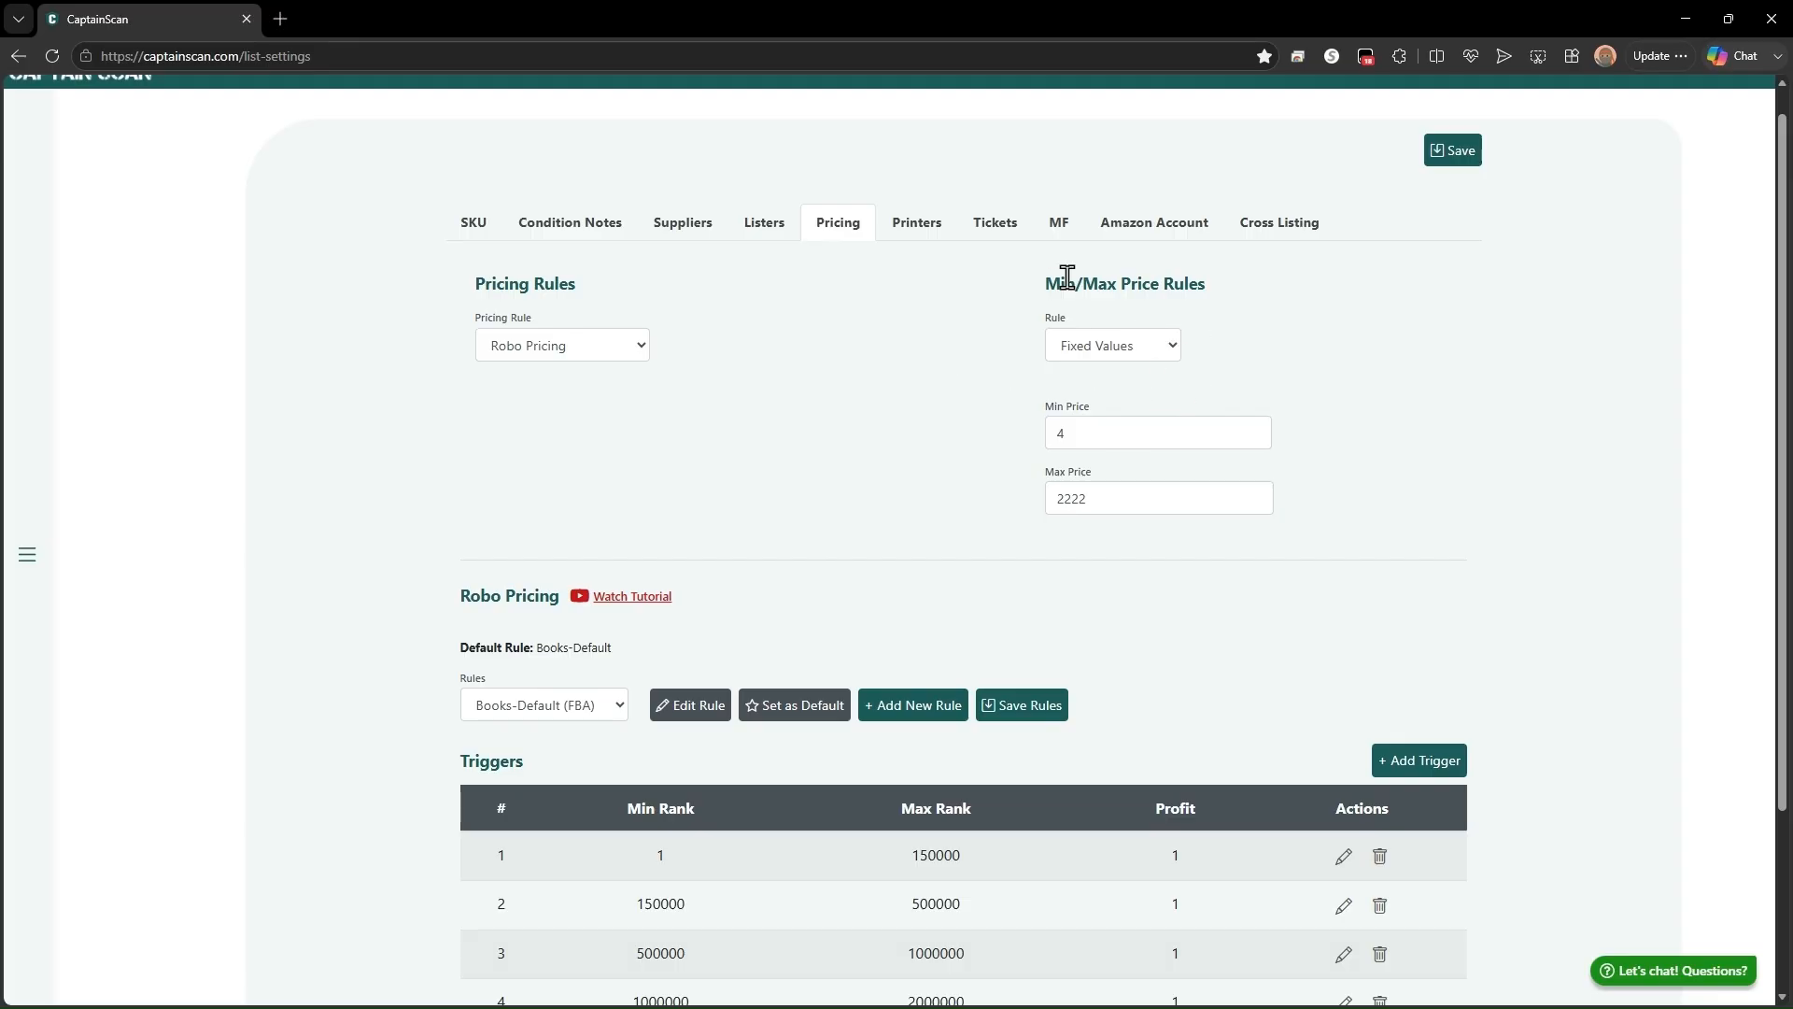
pyautogui.moveTo(1016, 284); pyautogui.dragTo(1226, 288)
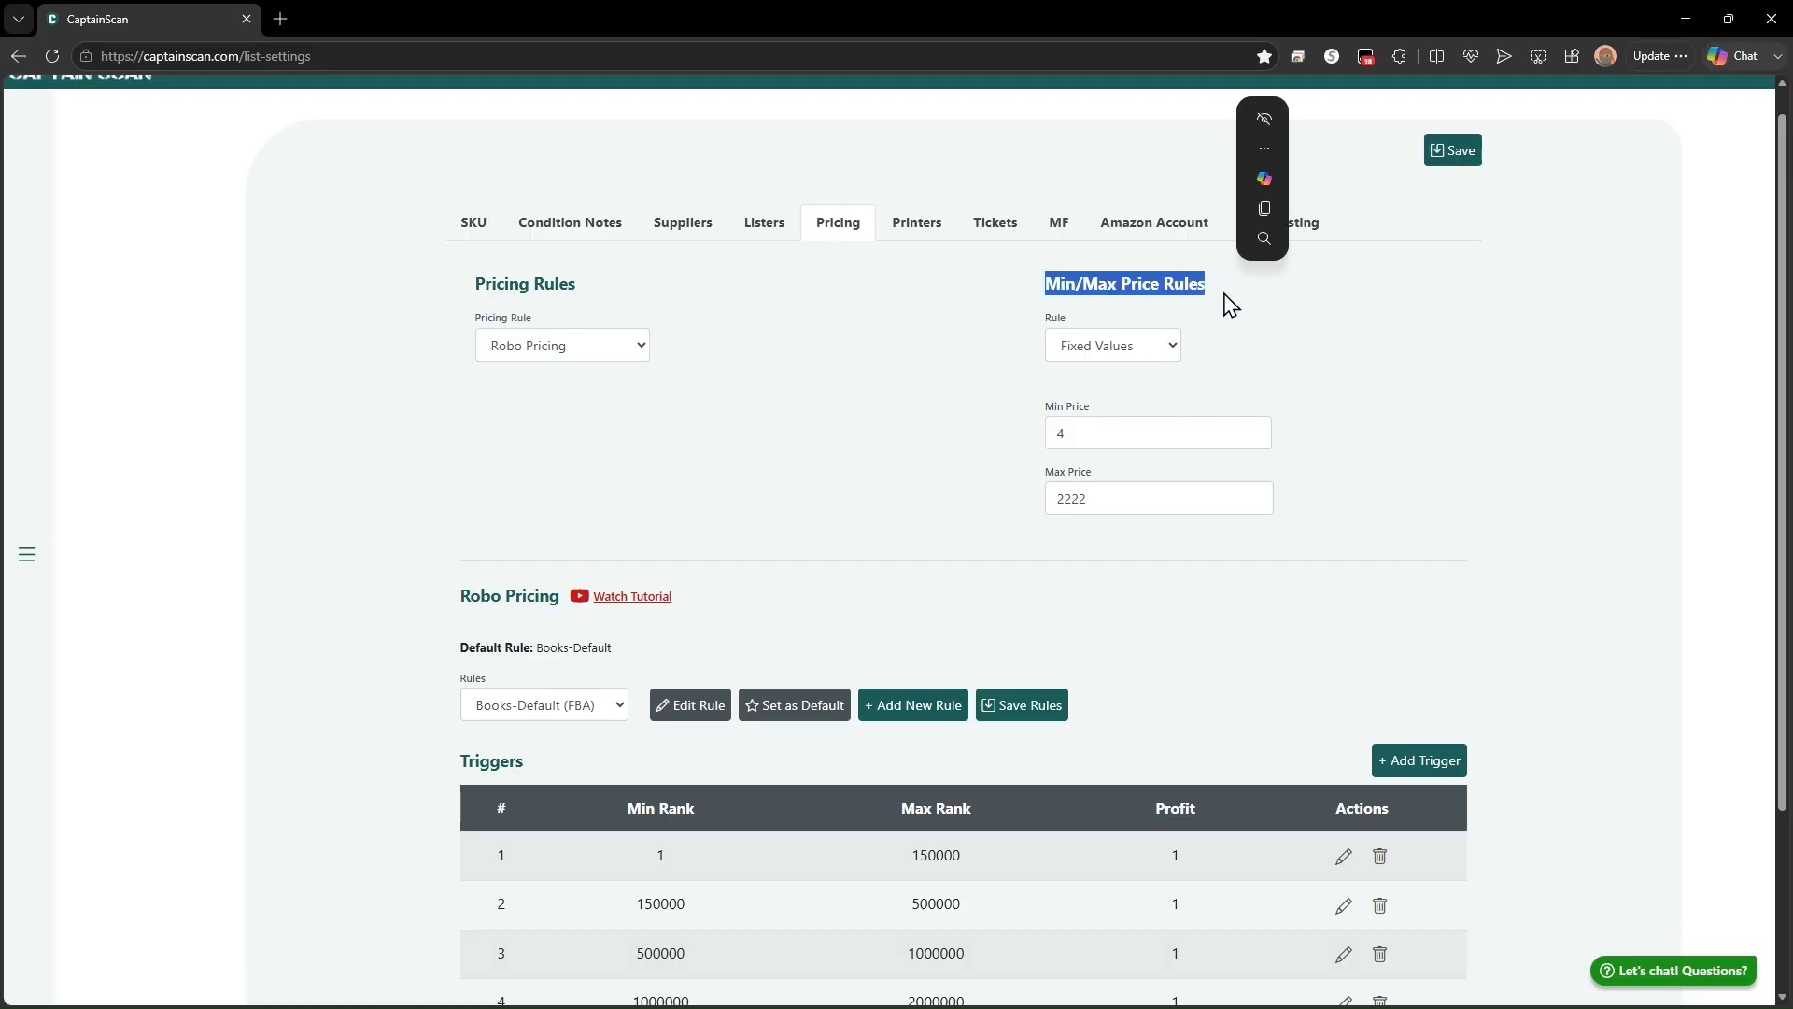
pyautogui.click(1132, 348)
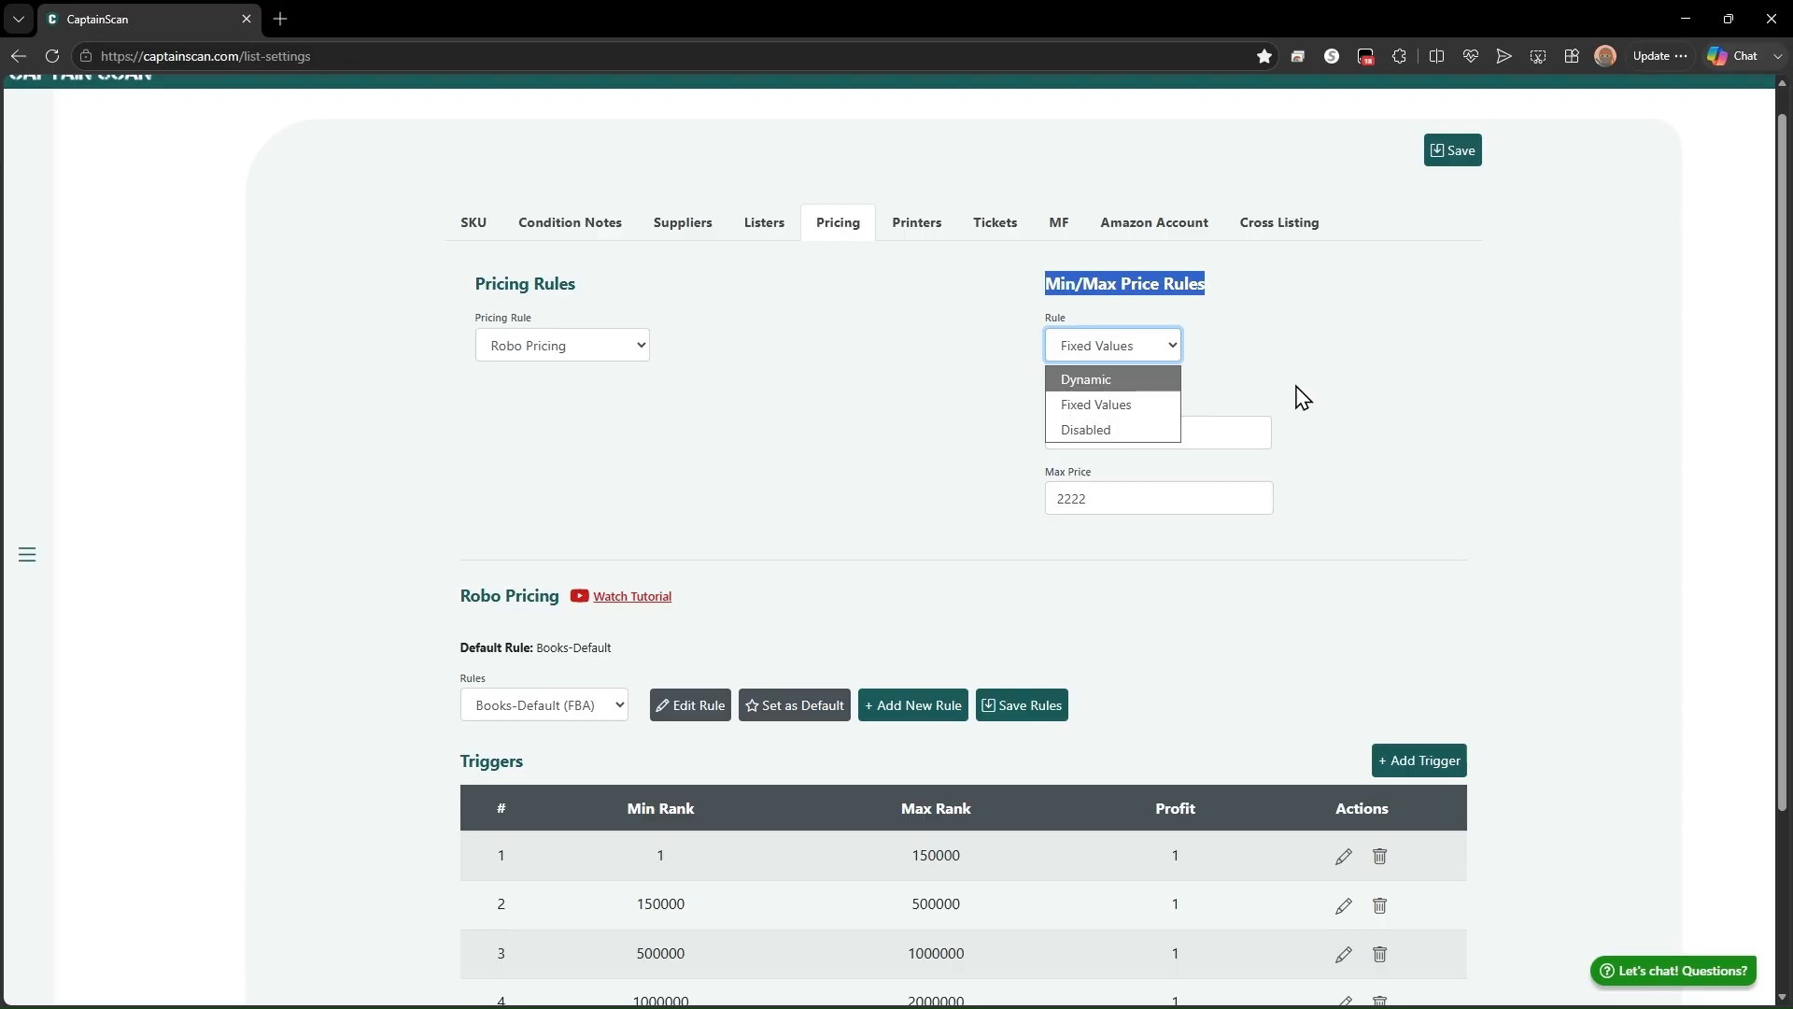
pyautogui.click(1263, 344)
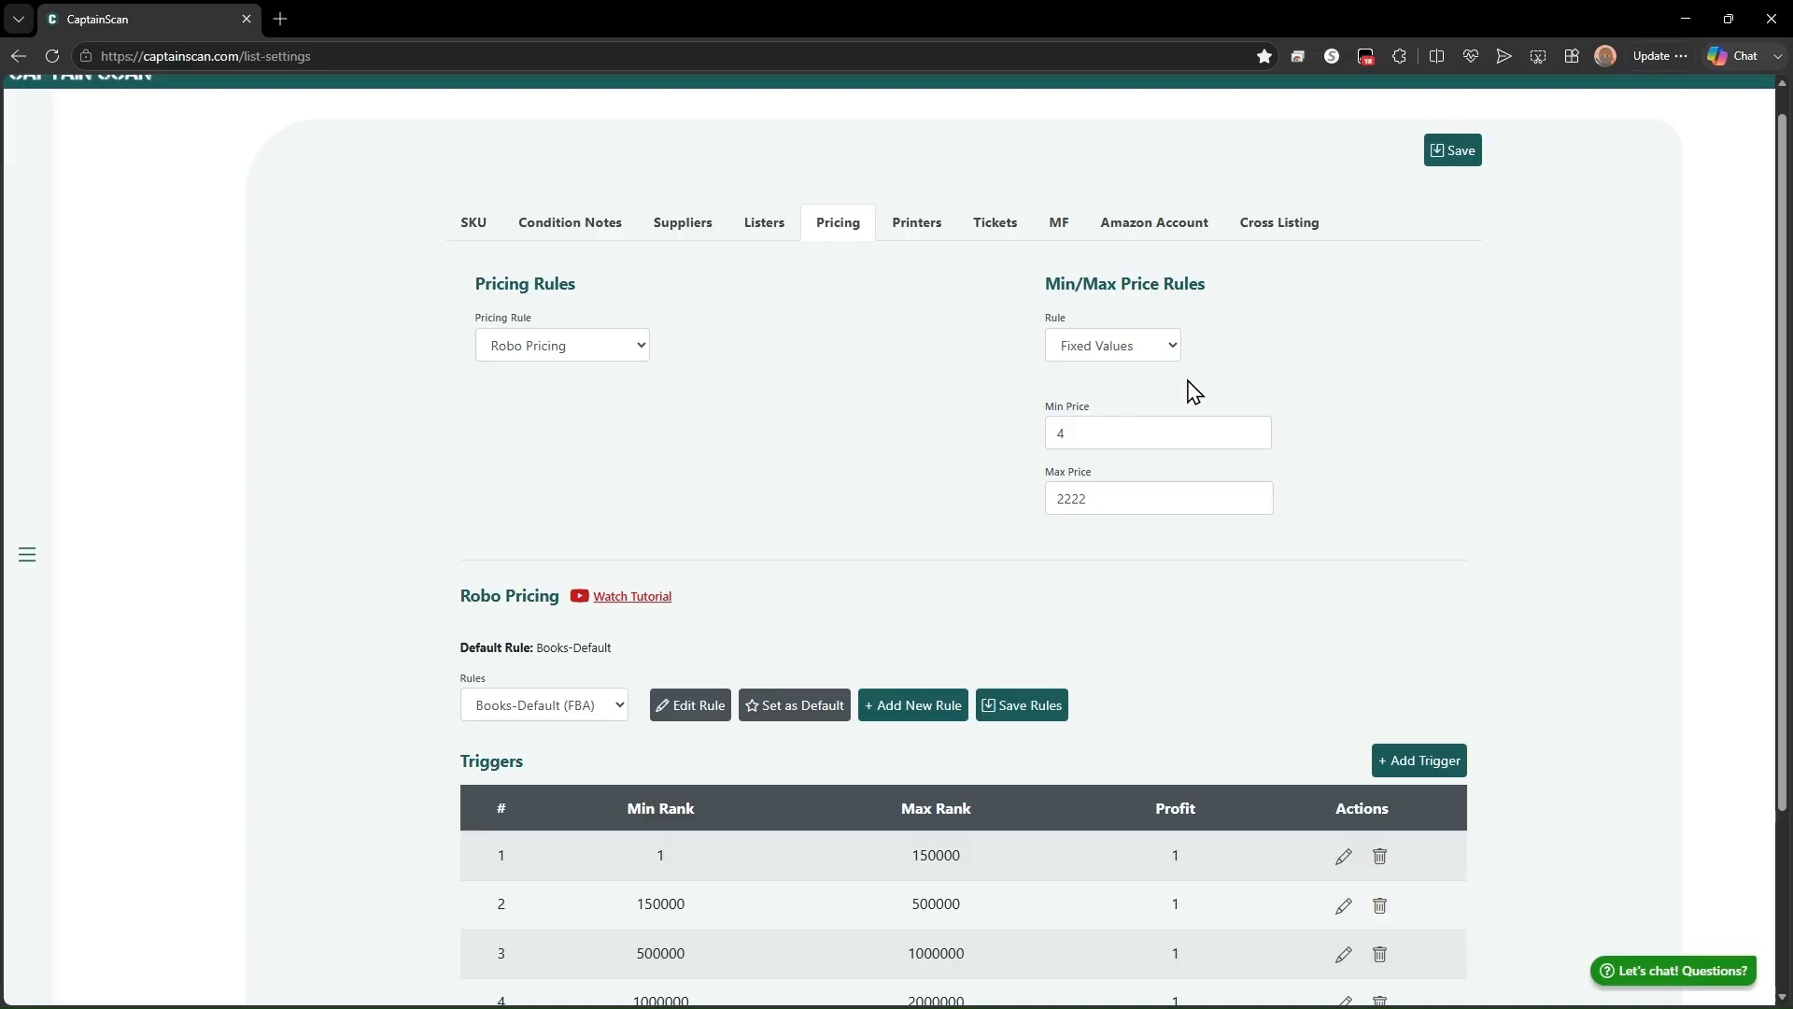
pyautogui.click(1134, 350)
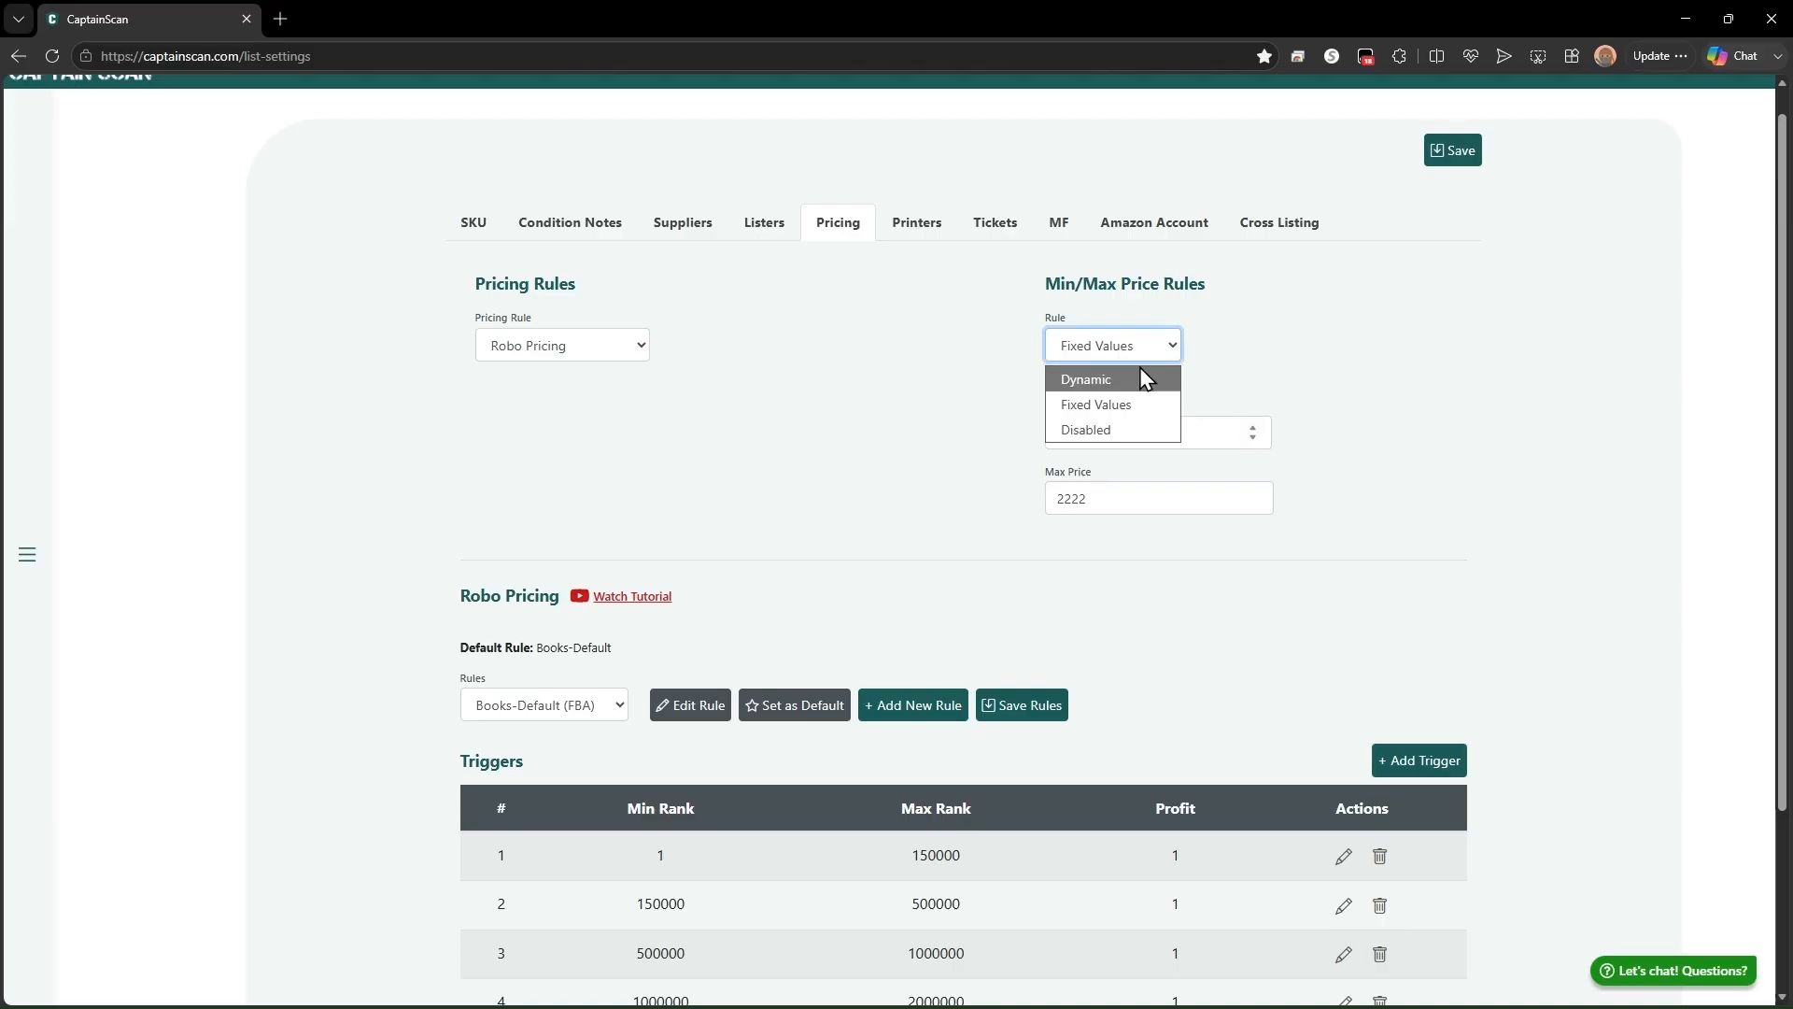
pyautogui.click(1149, 439)
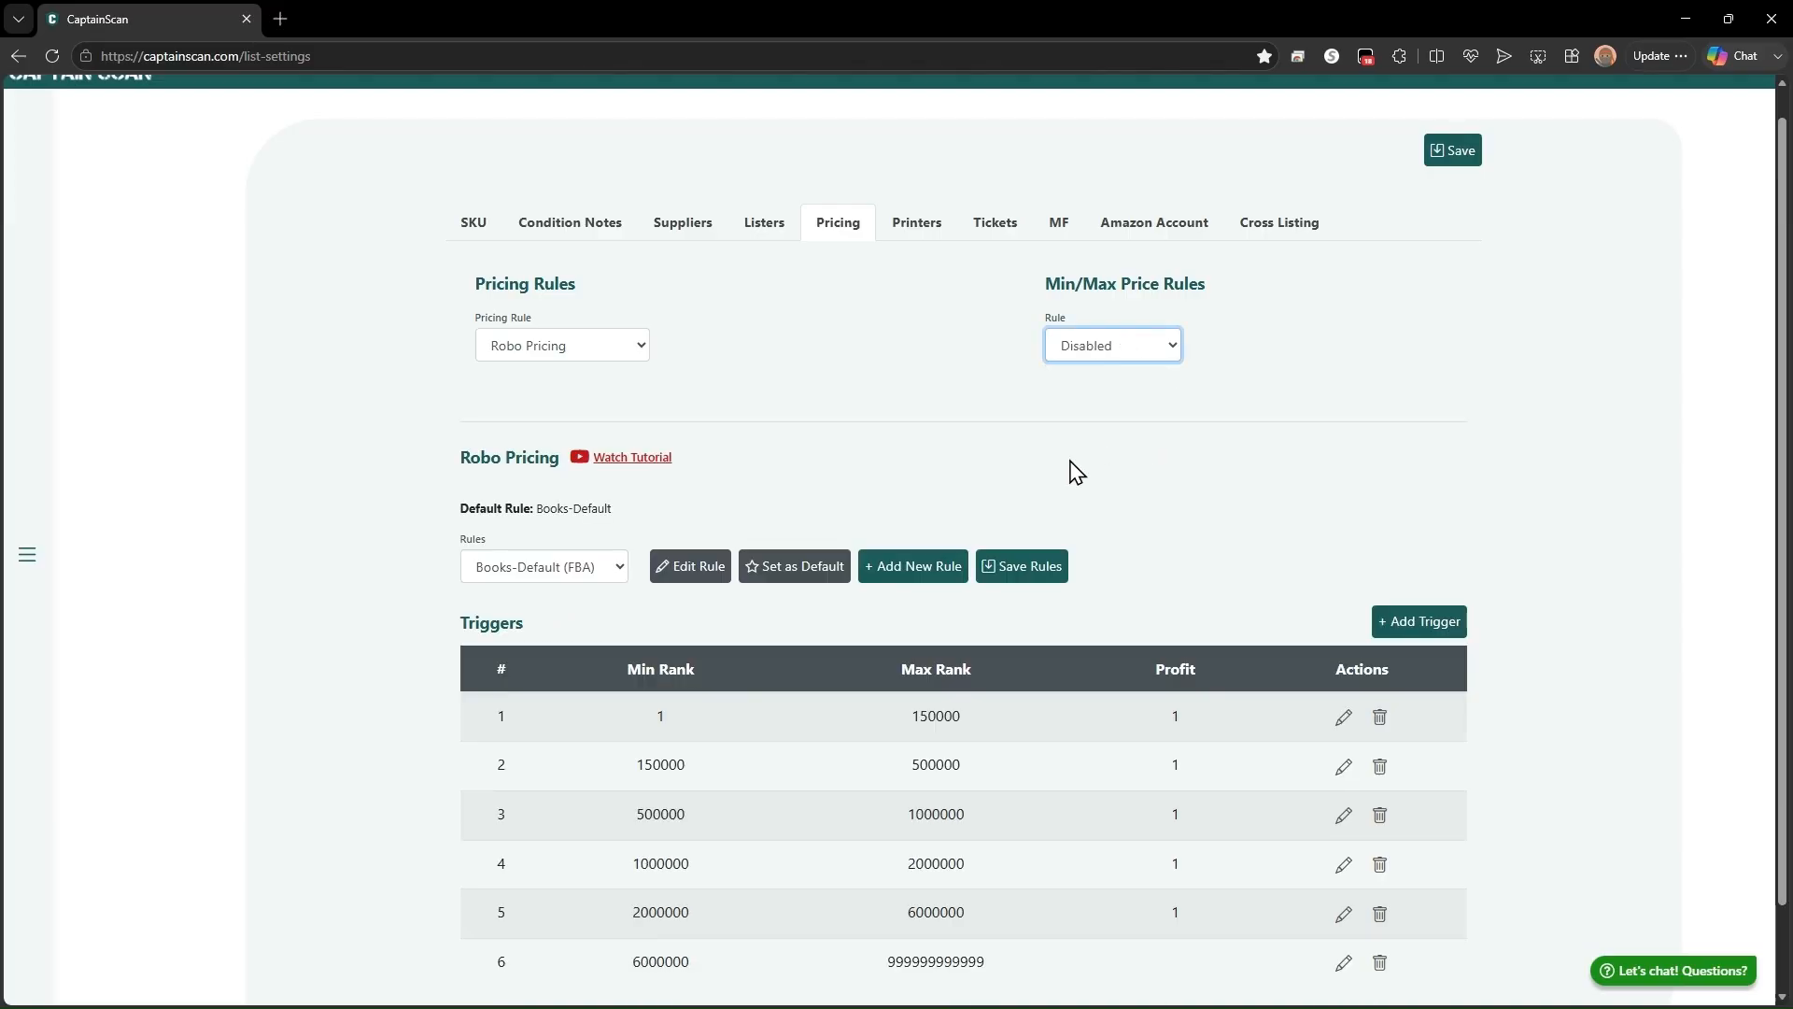
pyautogui.click(1129, 338)
pyautogui.click(726, 351)
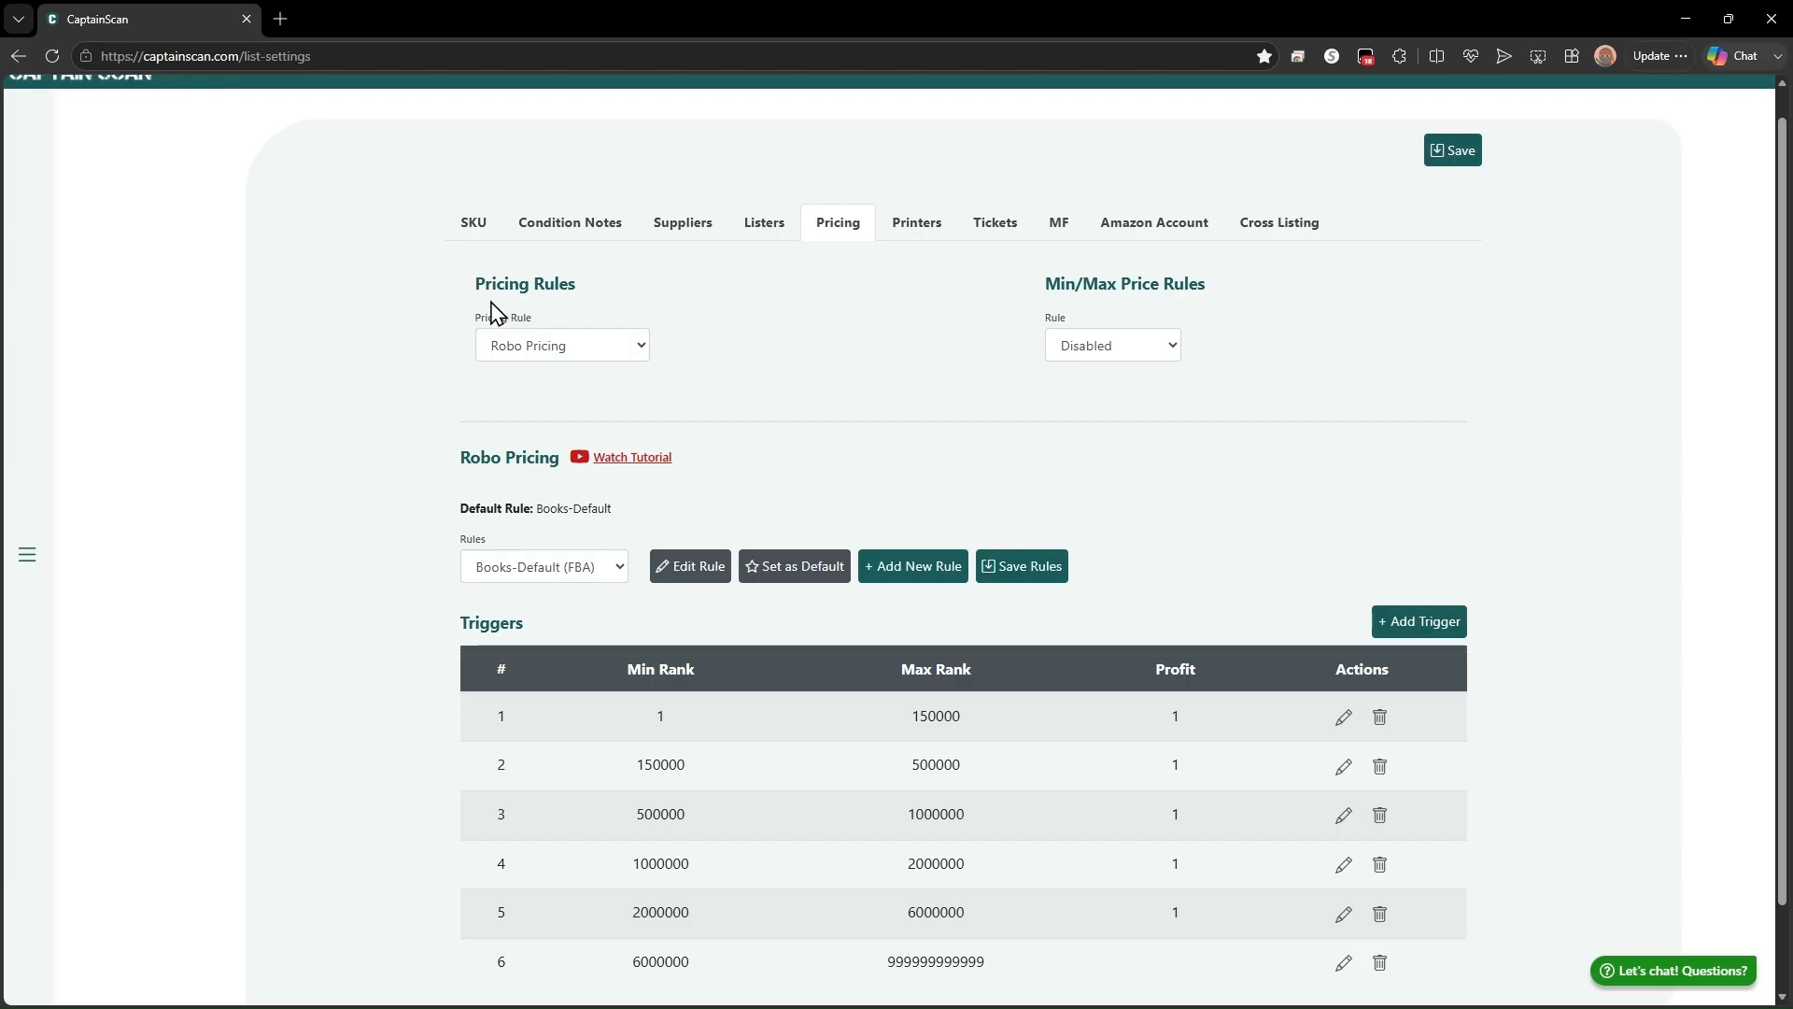
# Try the Default Price and Match Price pricing rules, examine the price match choices, and return the pricing rule to Robo Pricing
pyautogui.click(552, 358)
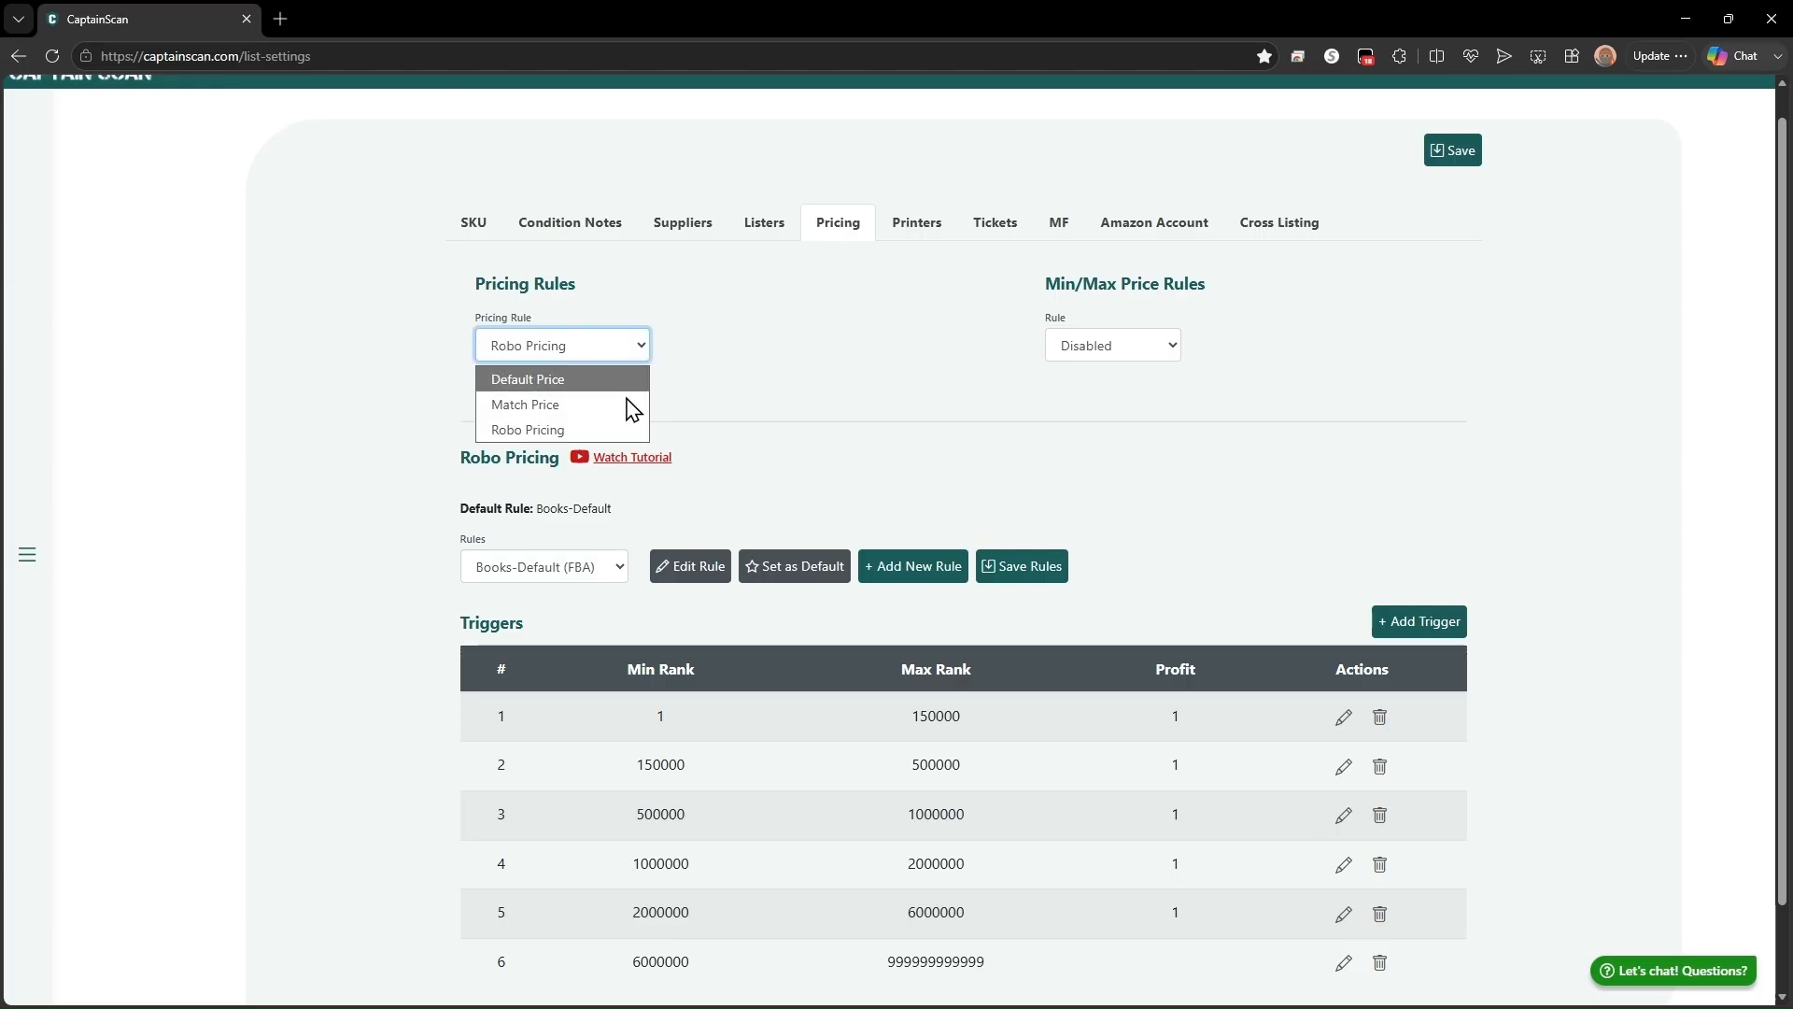
pyautogui.click(598, 378)
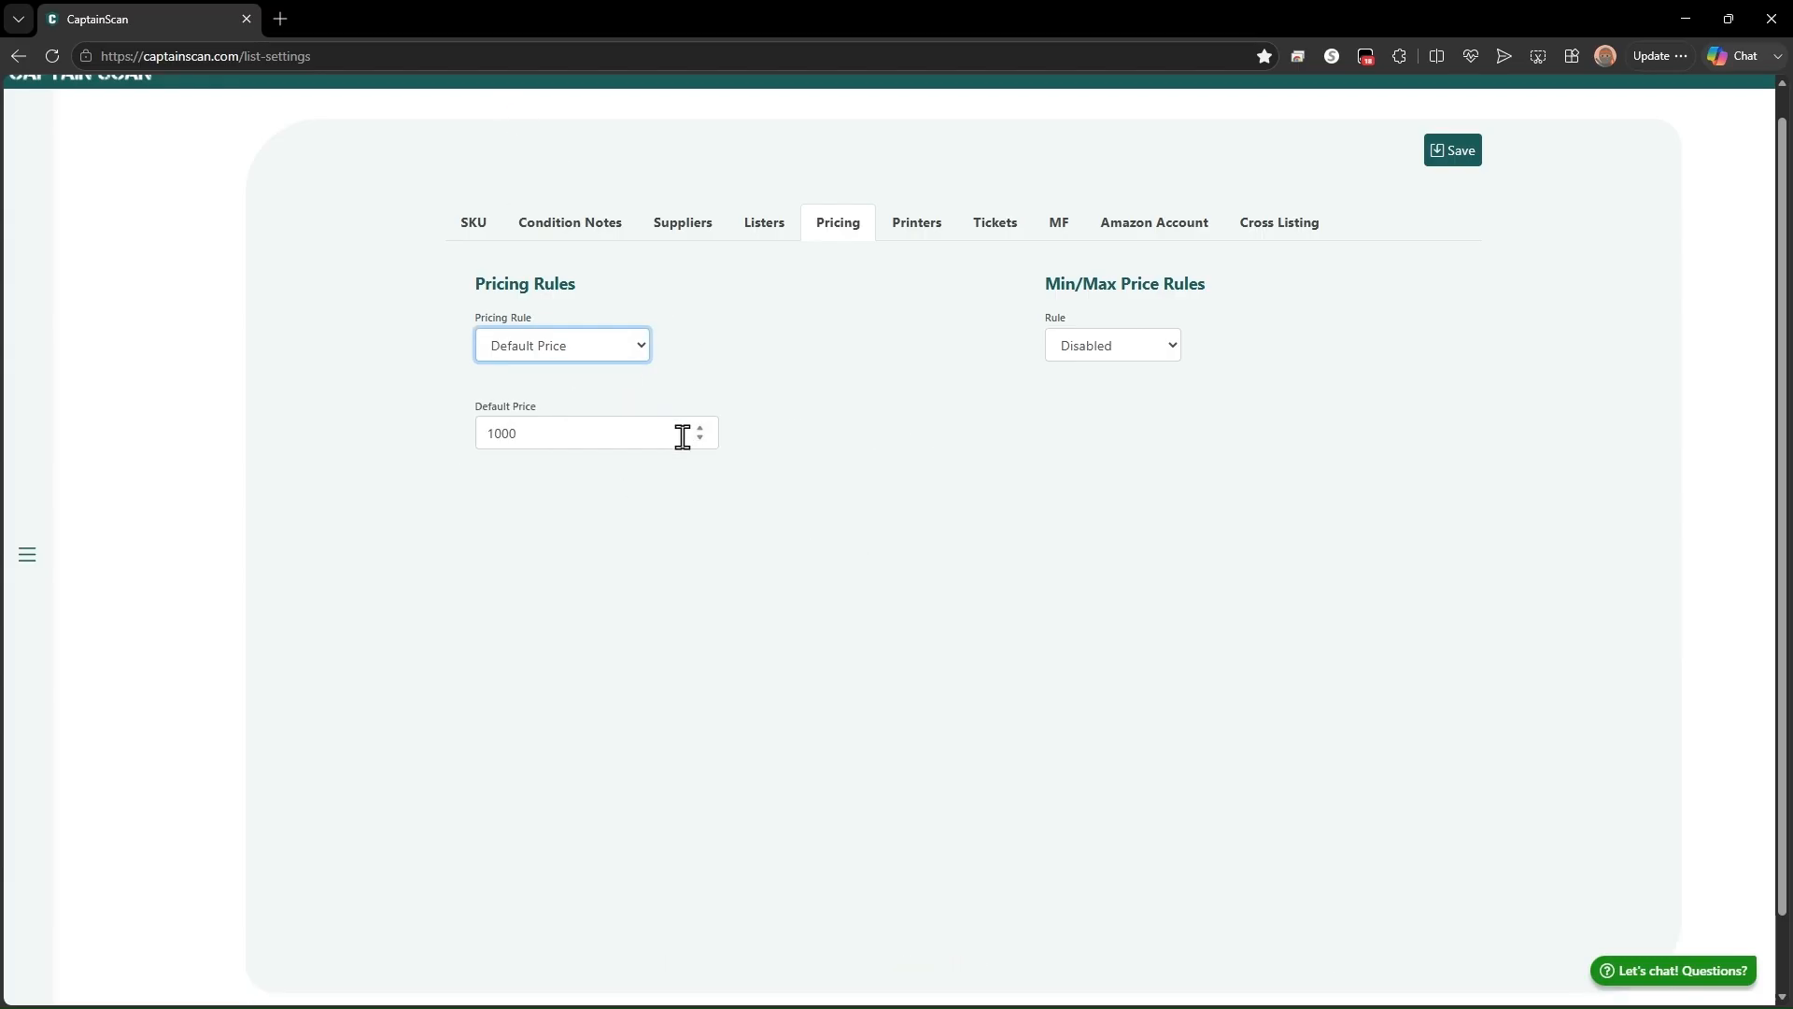
pyautogui.click(632, 360)
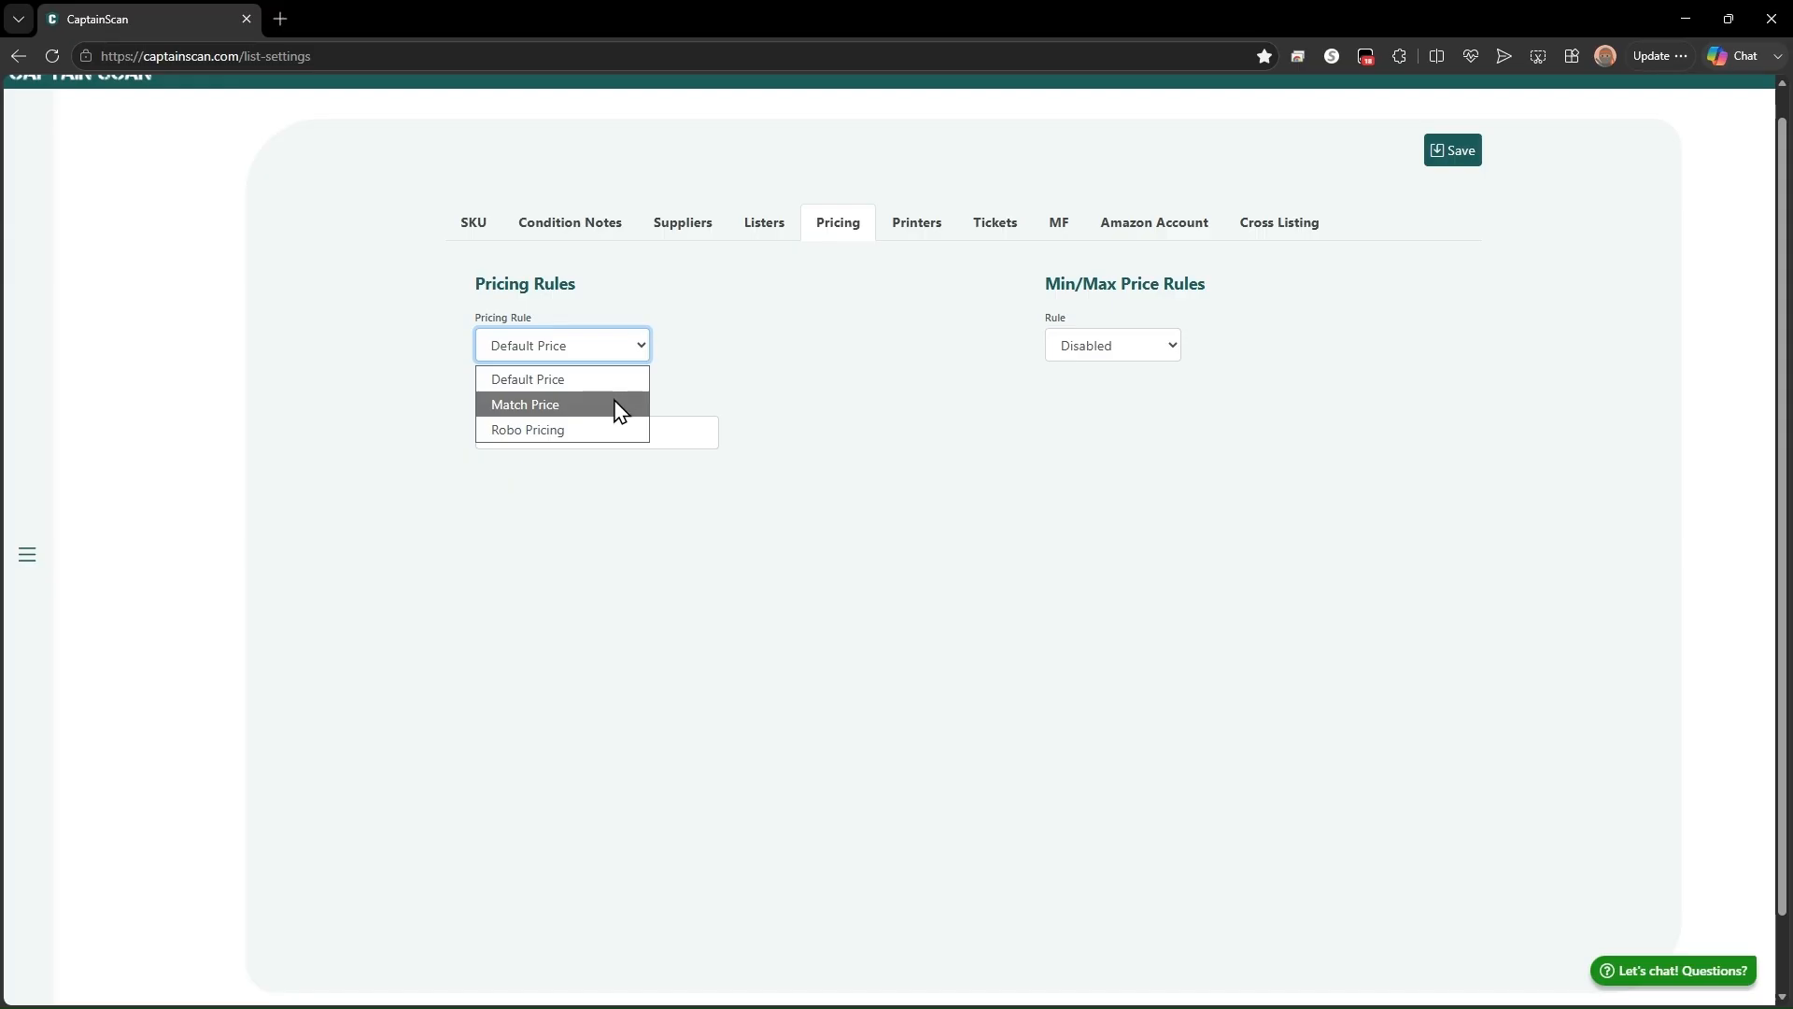
pyautogui.click(528, 406)
pyautogui.click(575, 418)
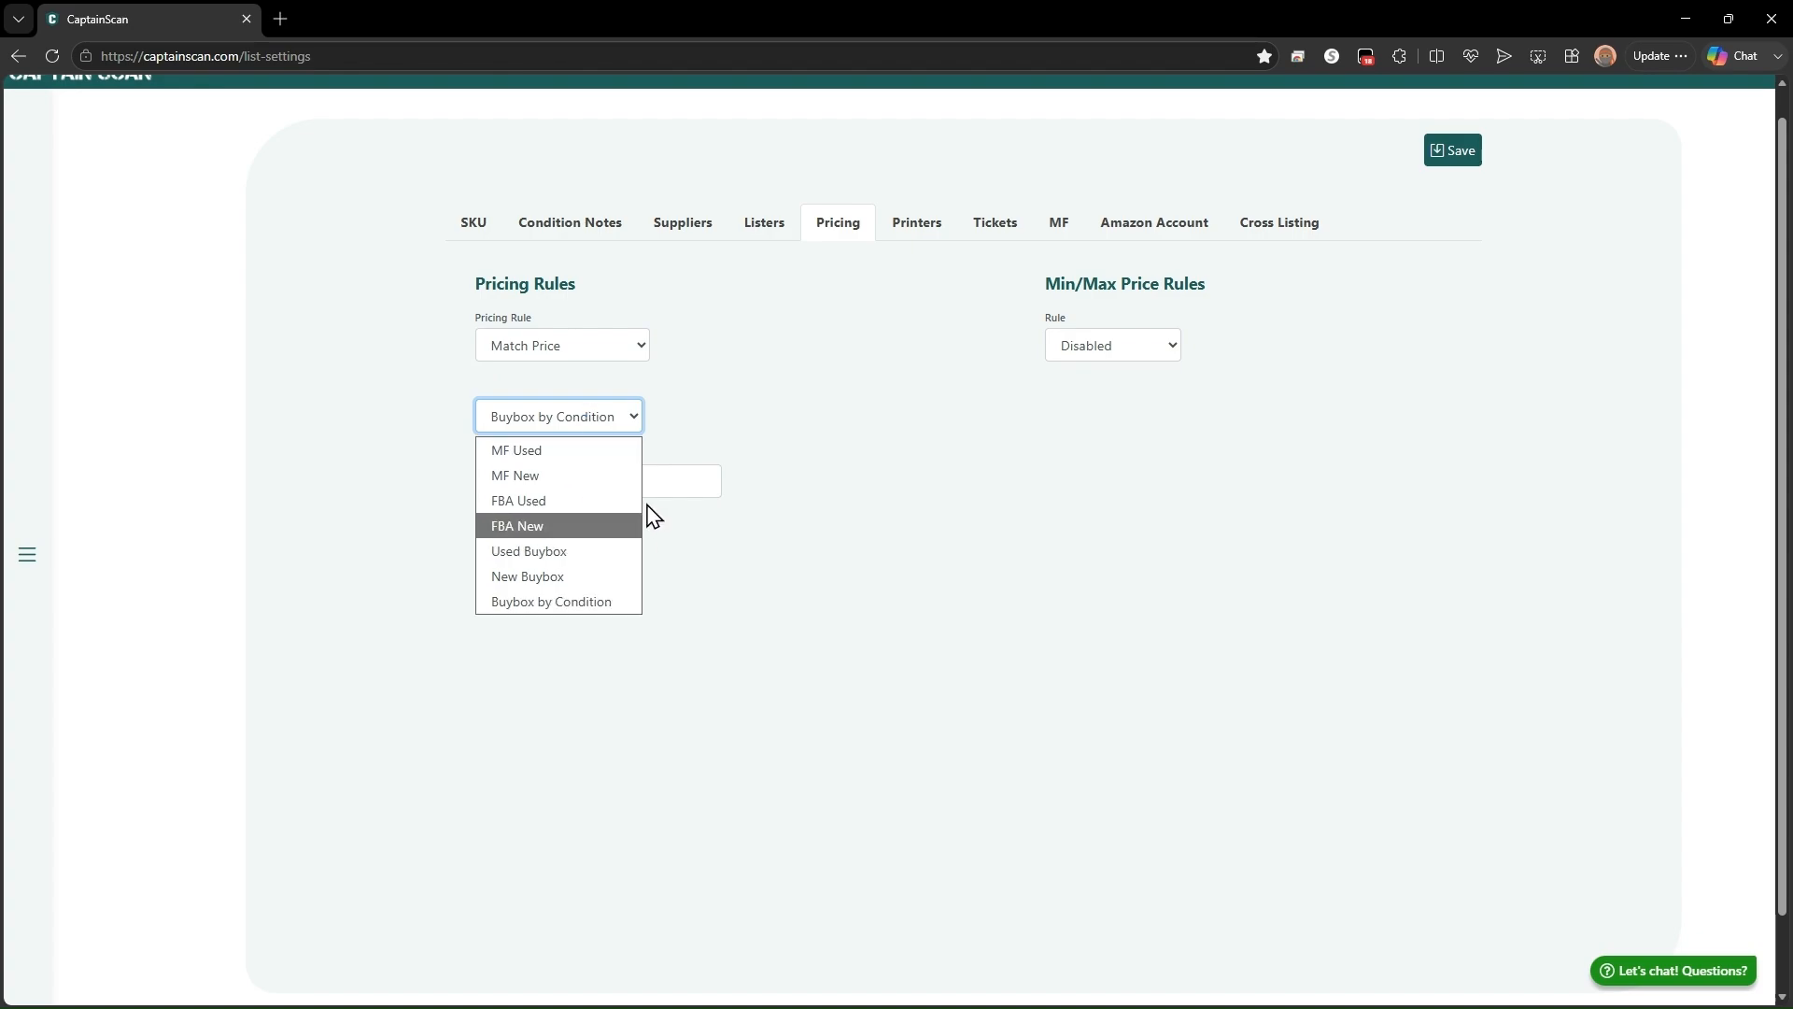
pyautogui.click(596, 345)
pyautogui.click(585, 430)
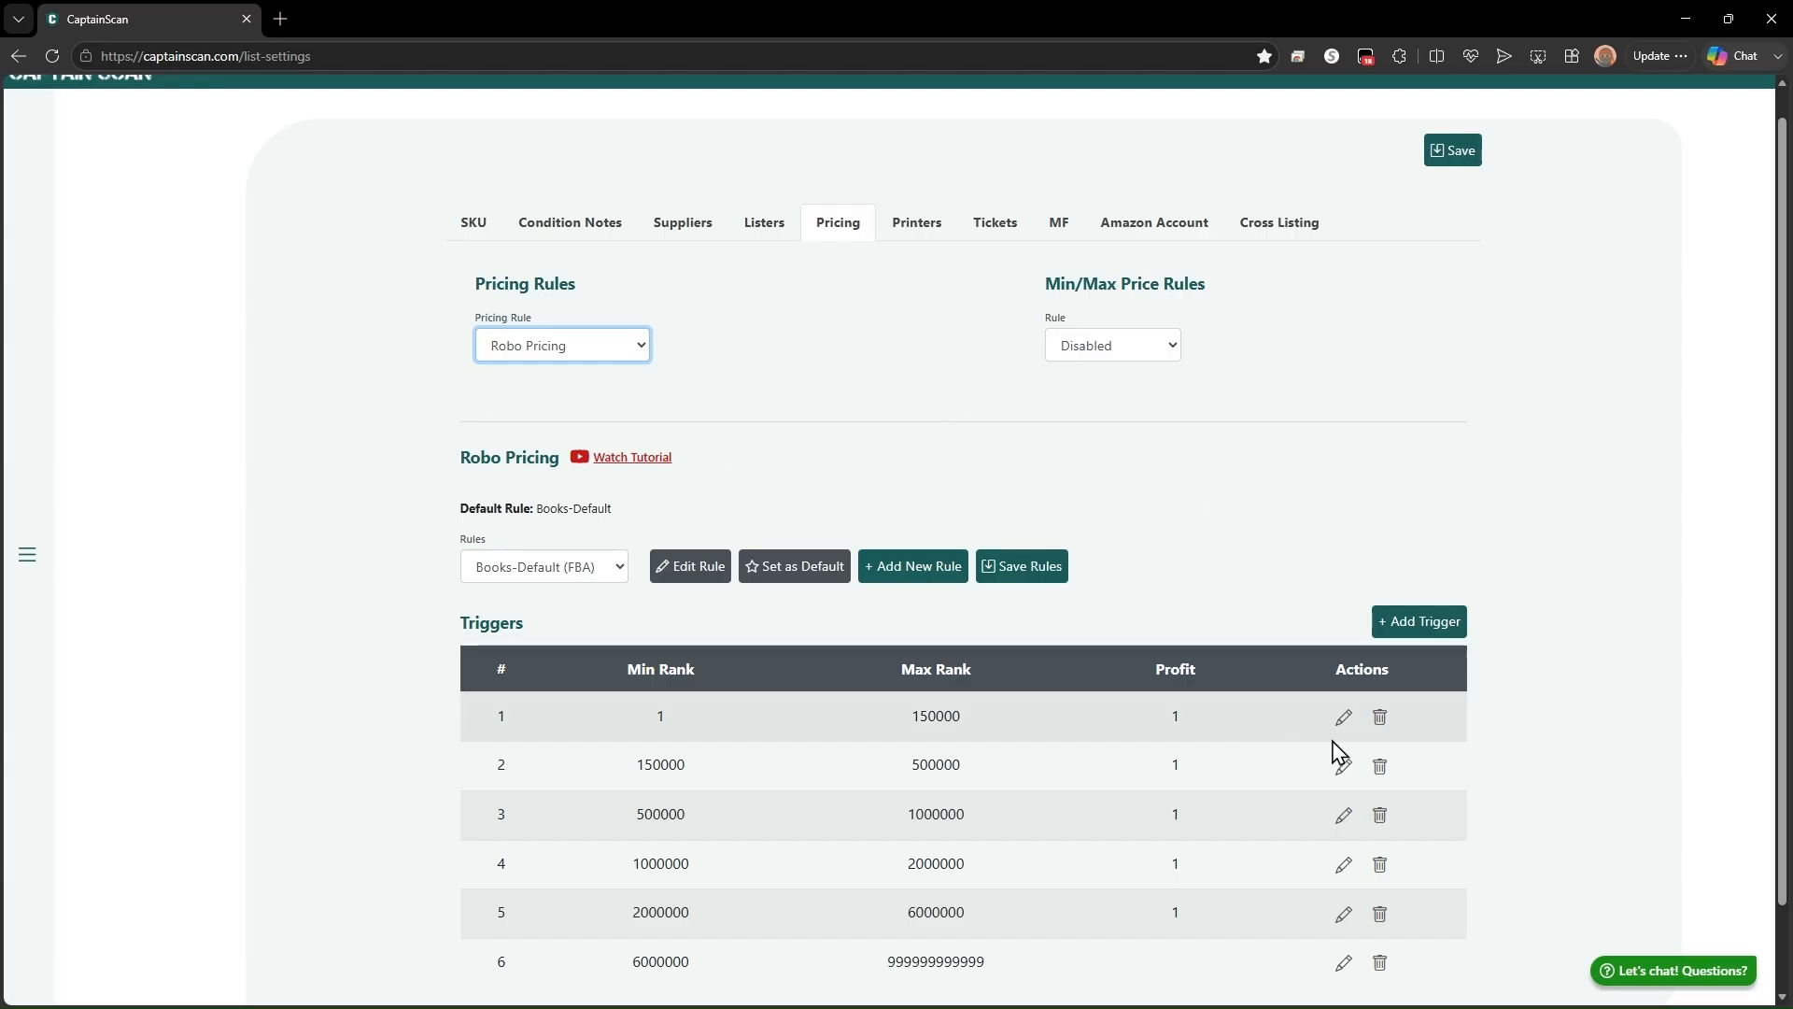
# Review the Robo Pricing triggers and the list of available rules, keeping Books-Default (FBA) selected
pyautogui.scroll(-1, 585, 540)
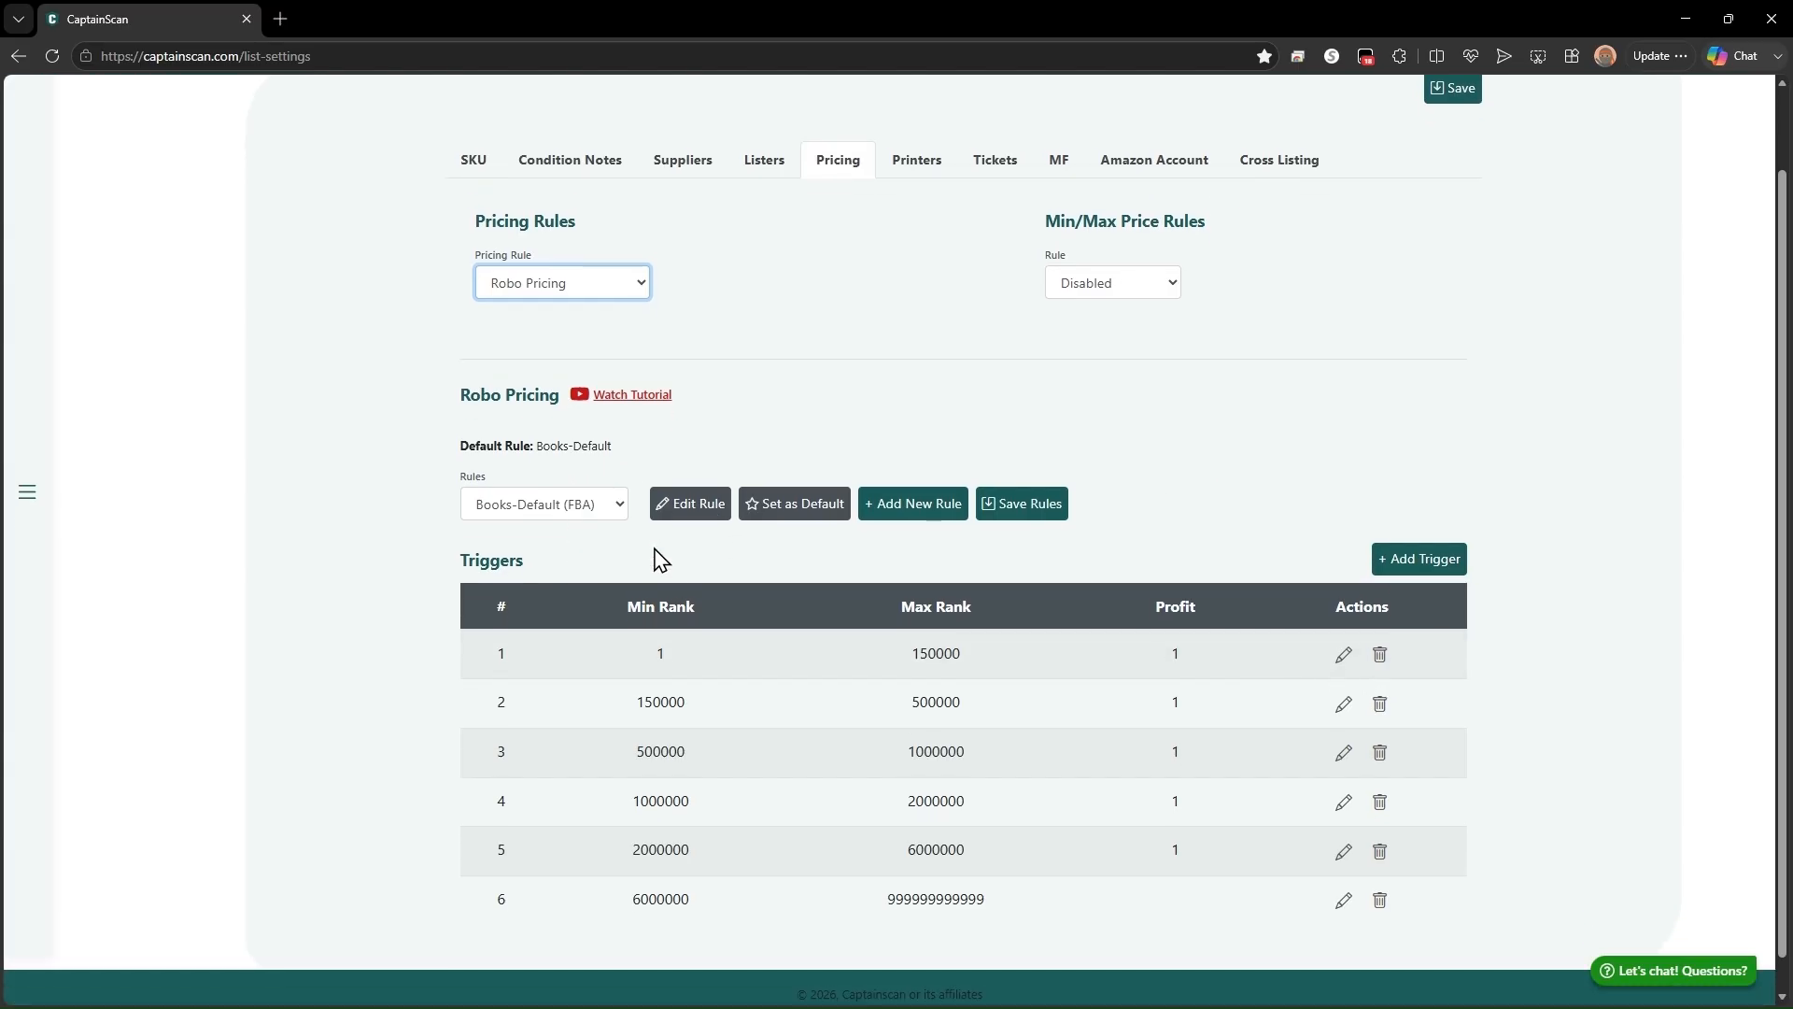
pyautogui.click(588, 500)
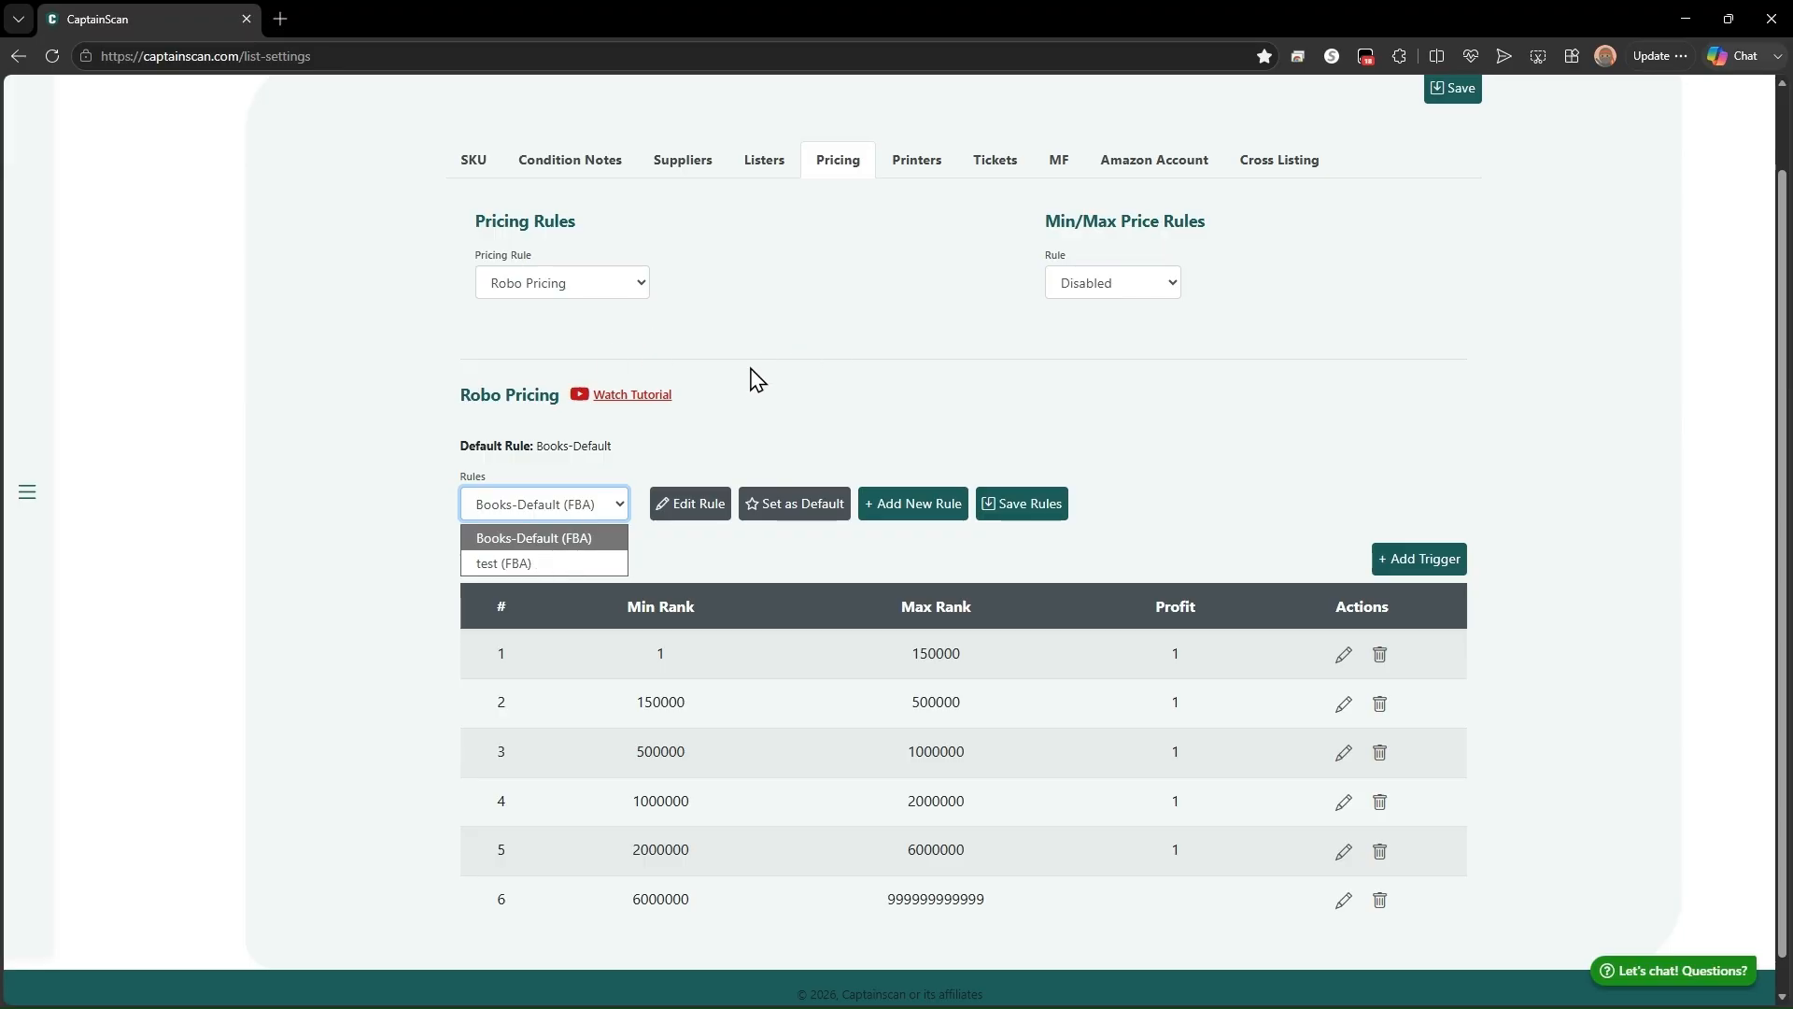
pyautogui.click(612, 510)
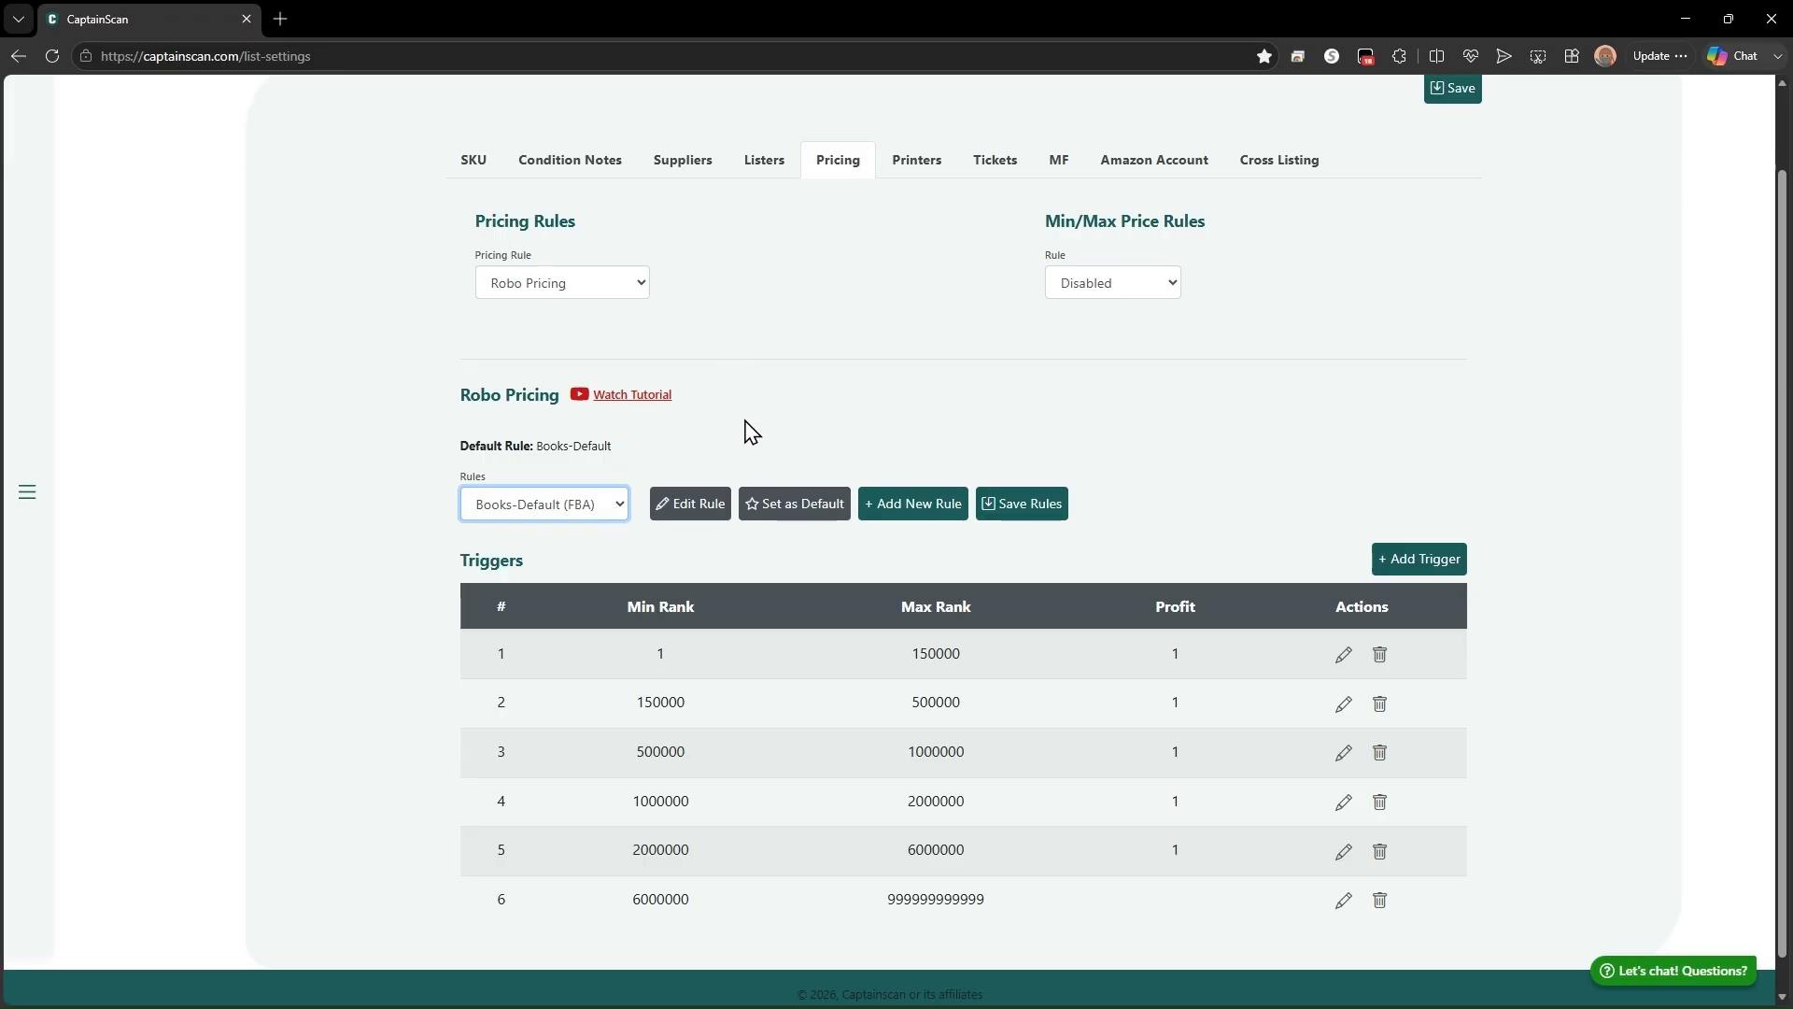
pyautogui.scroll(1, 638, 469)
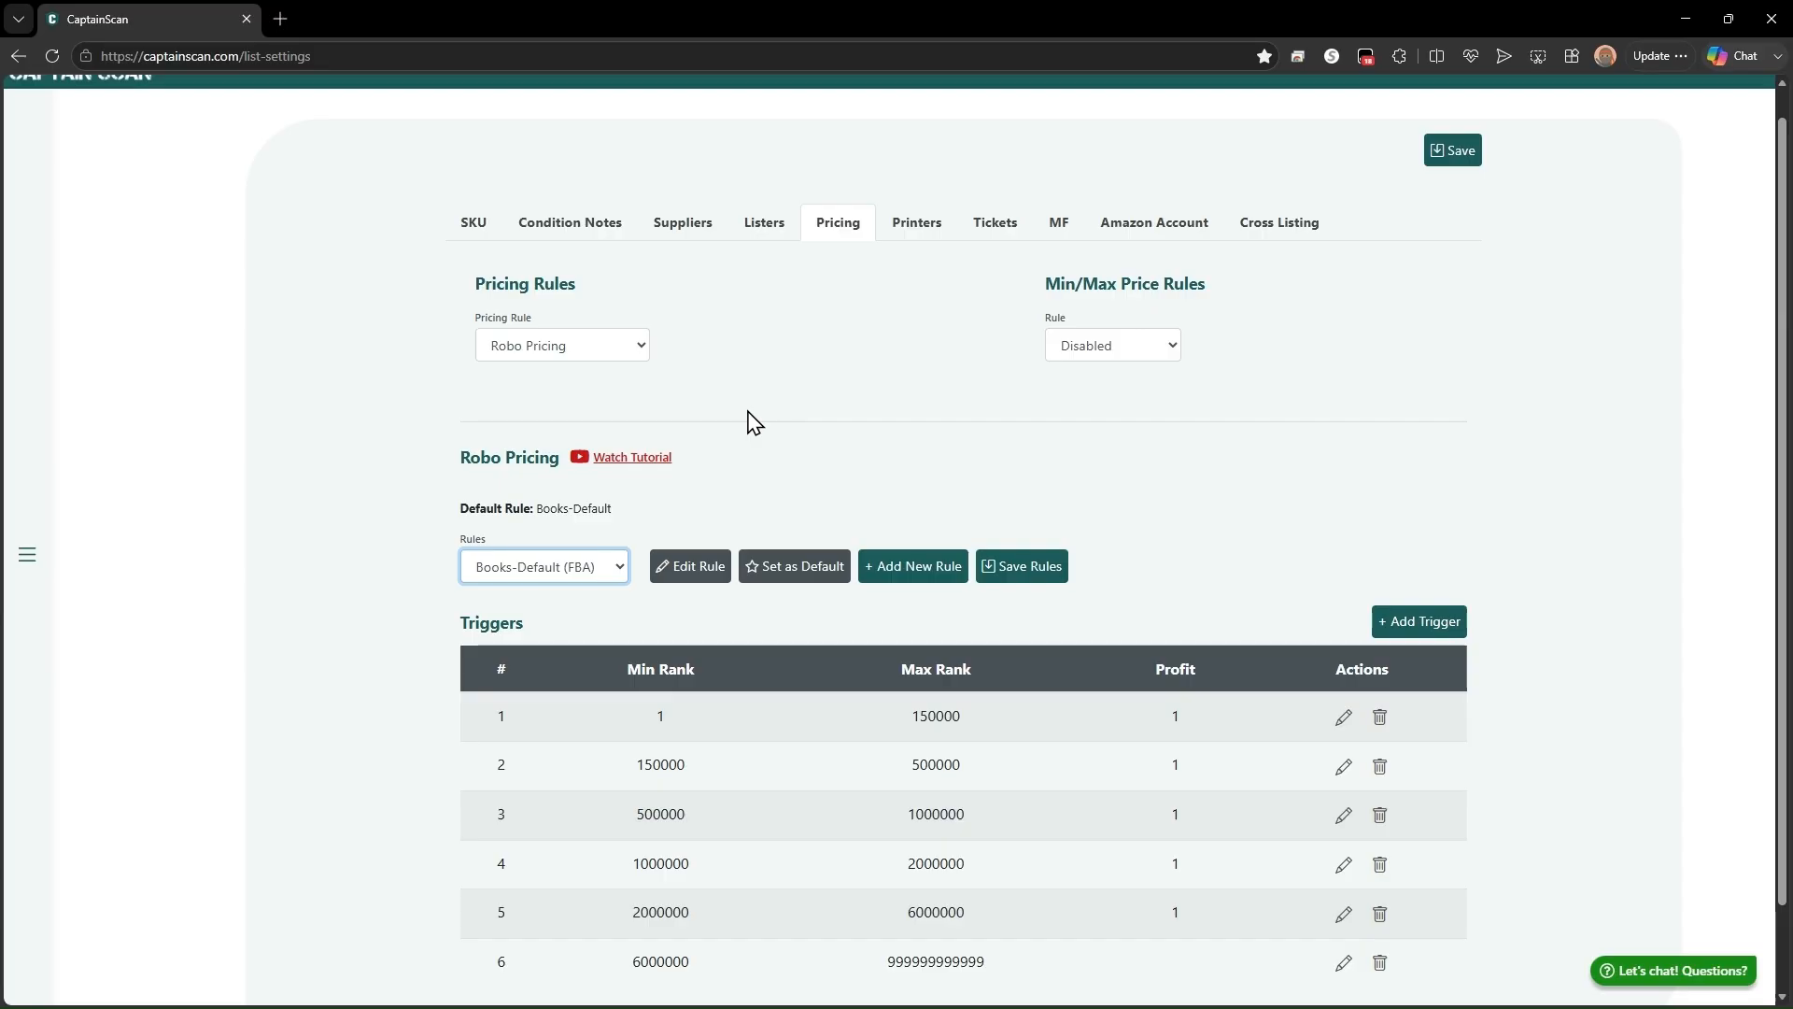
# Review the listers, suppliers and condition notes settings, including the BRG supplier entry
pyautogui.click(756, 231)
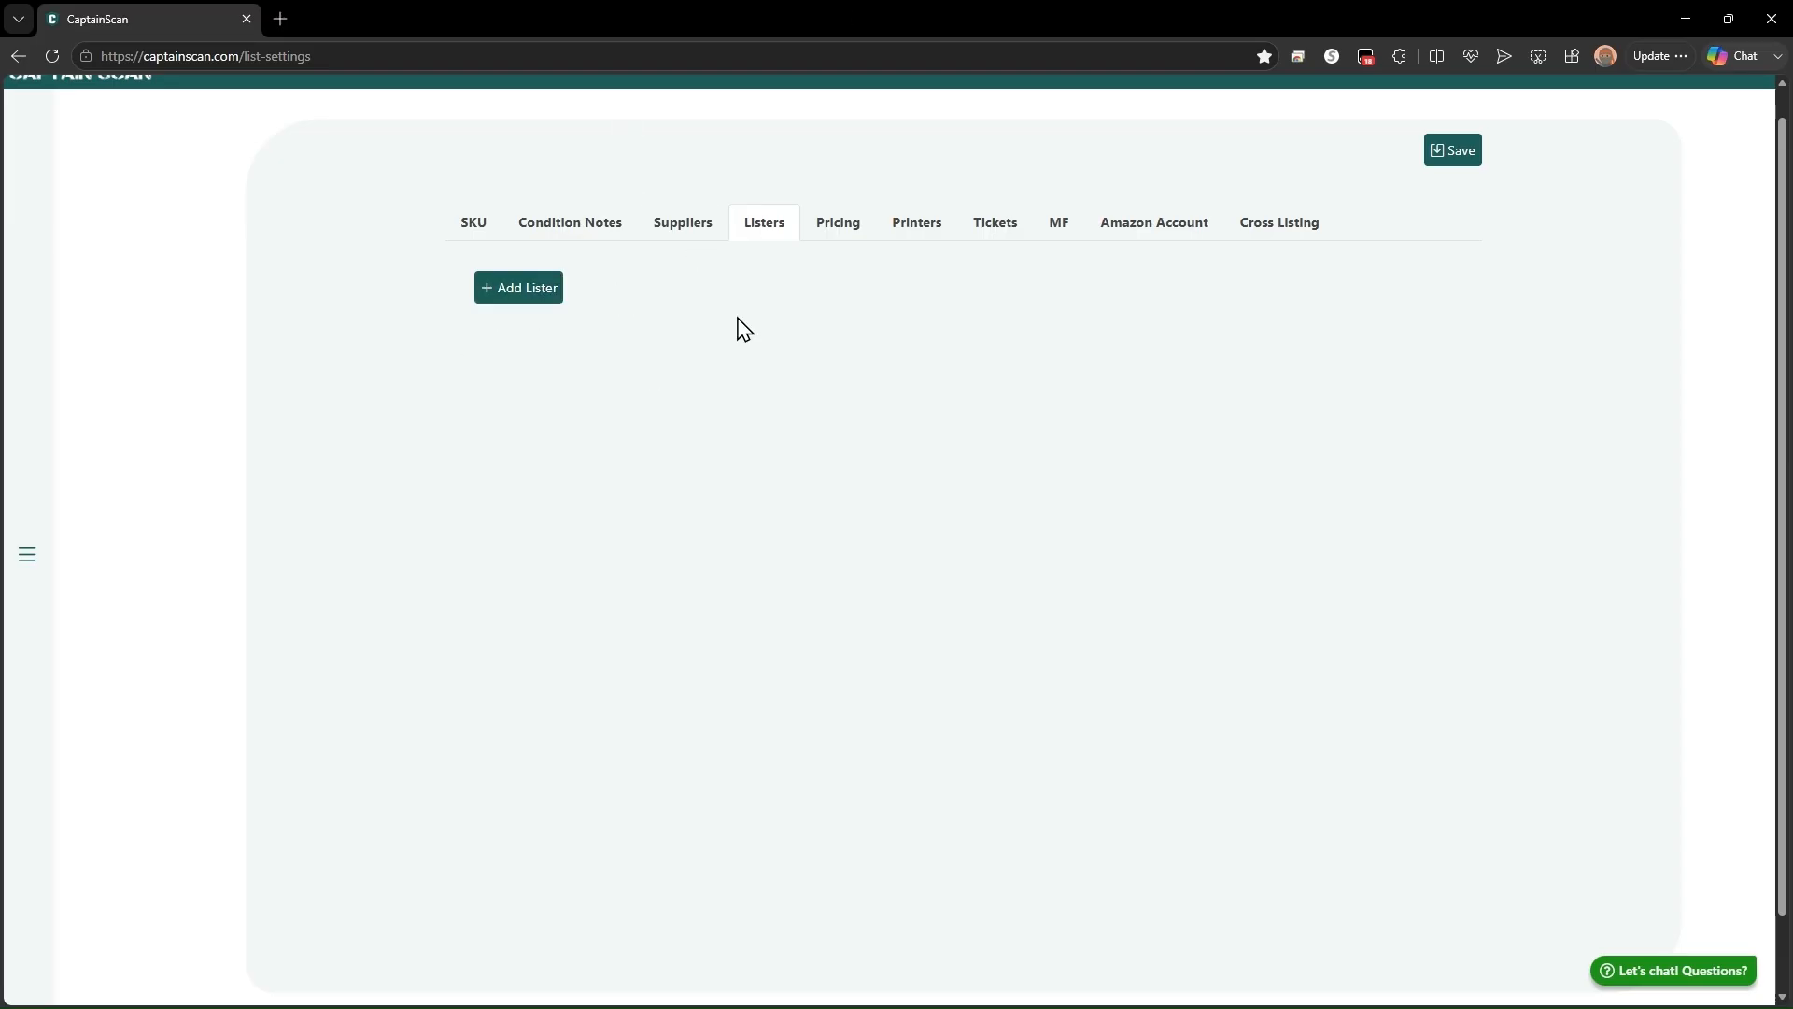
pyautogui.click(713, 242)
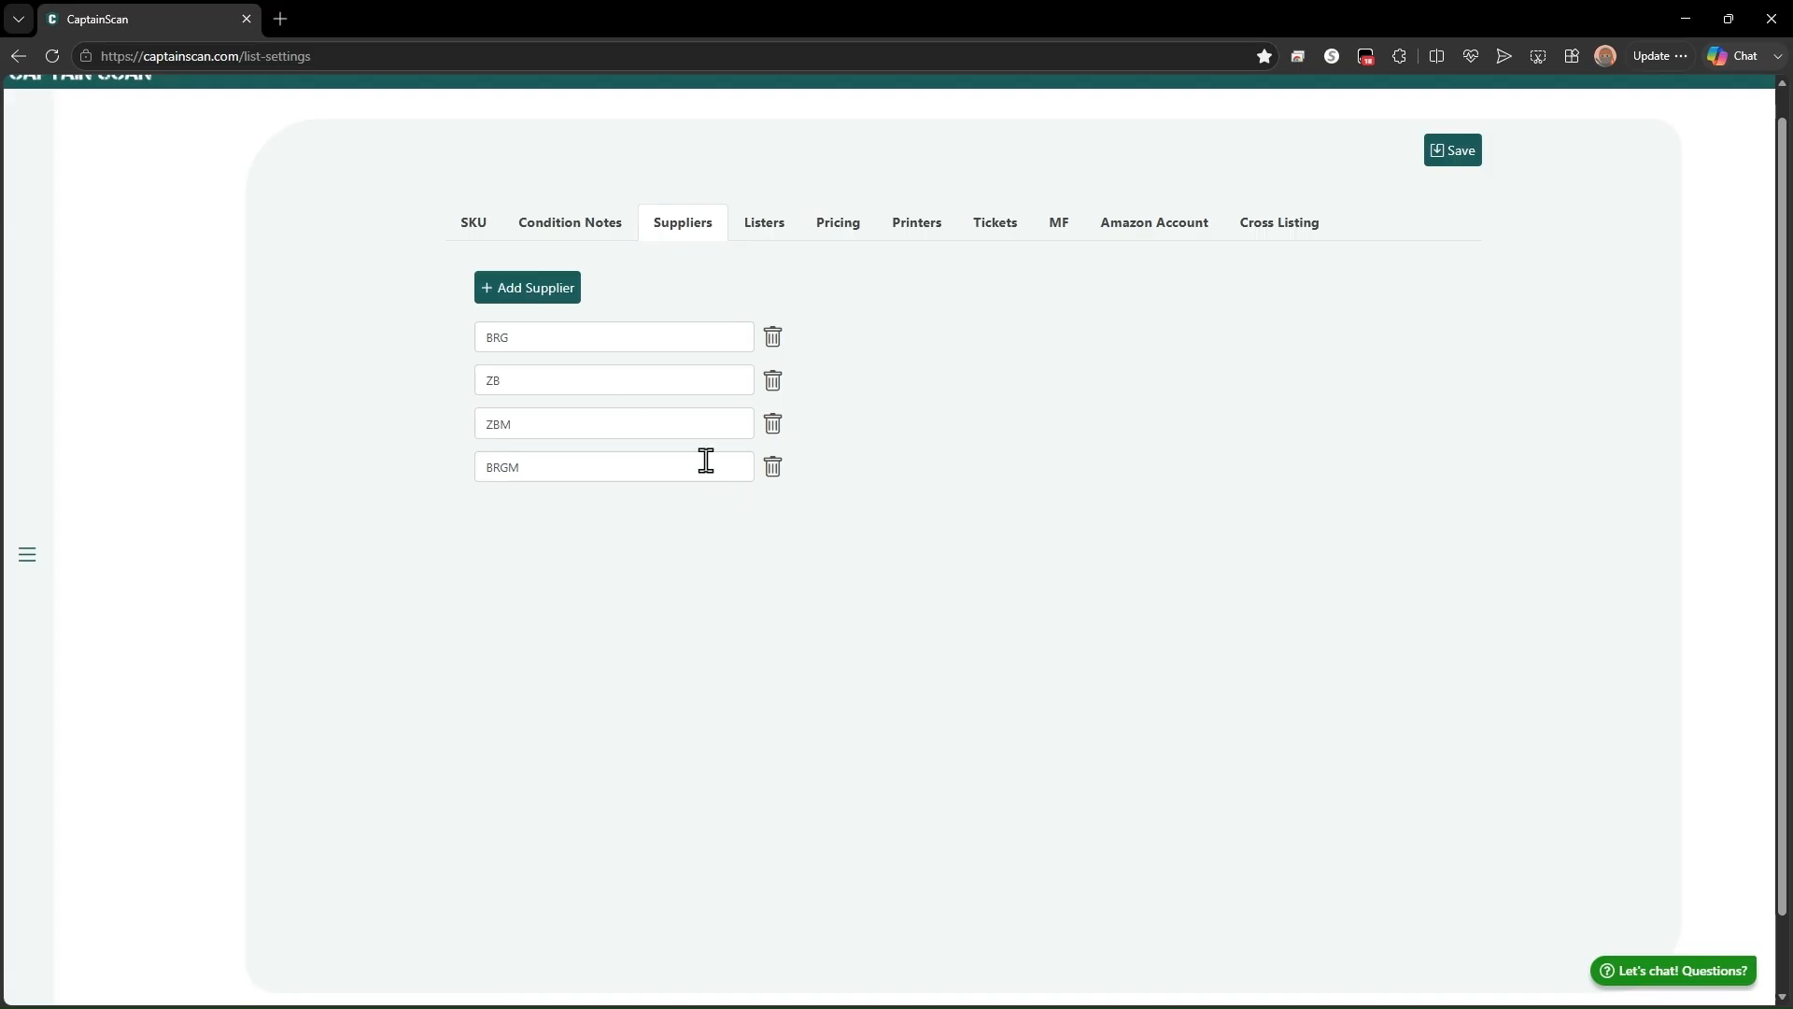
pyautogui.moveTo(526, 342); pyautogui.dragTo(452, 348)
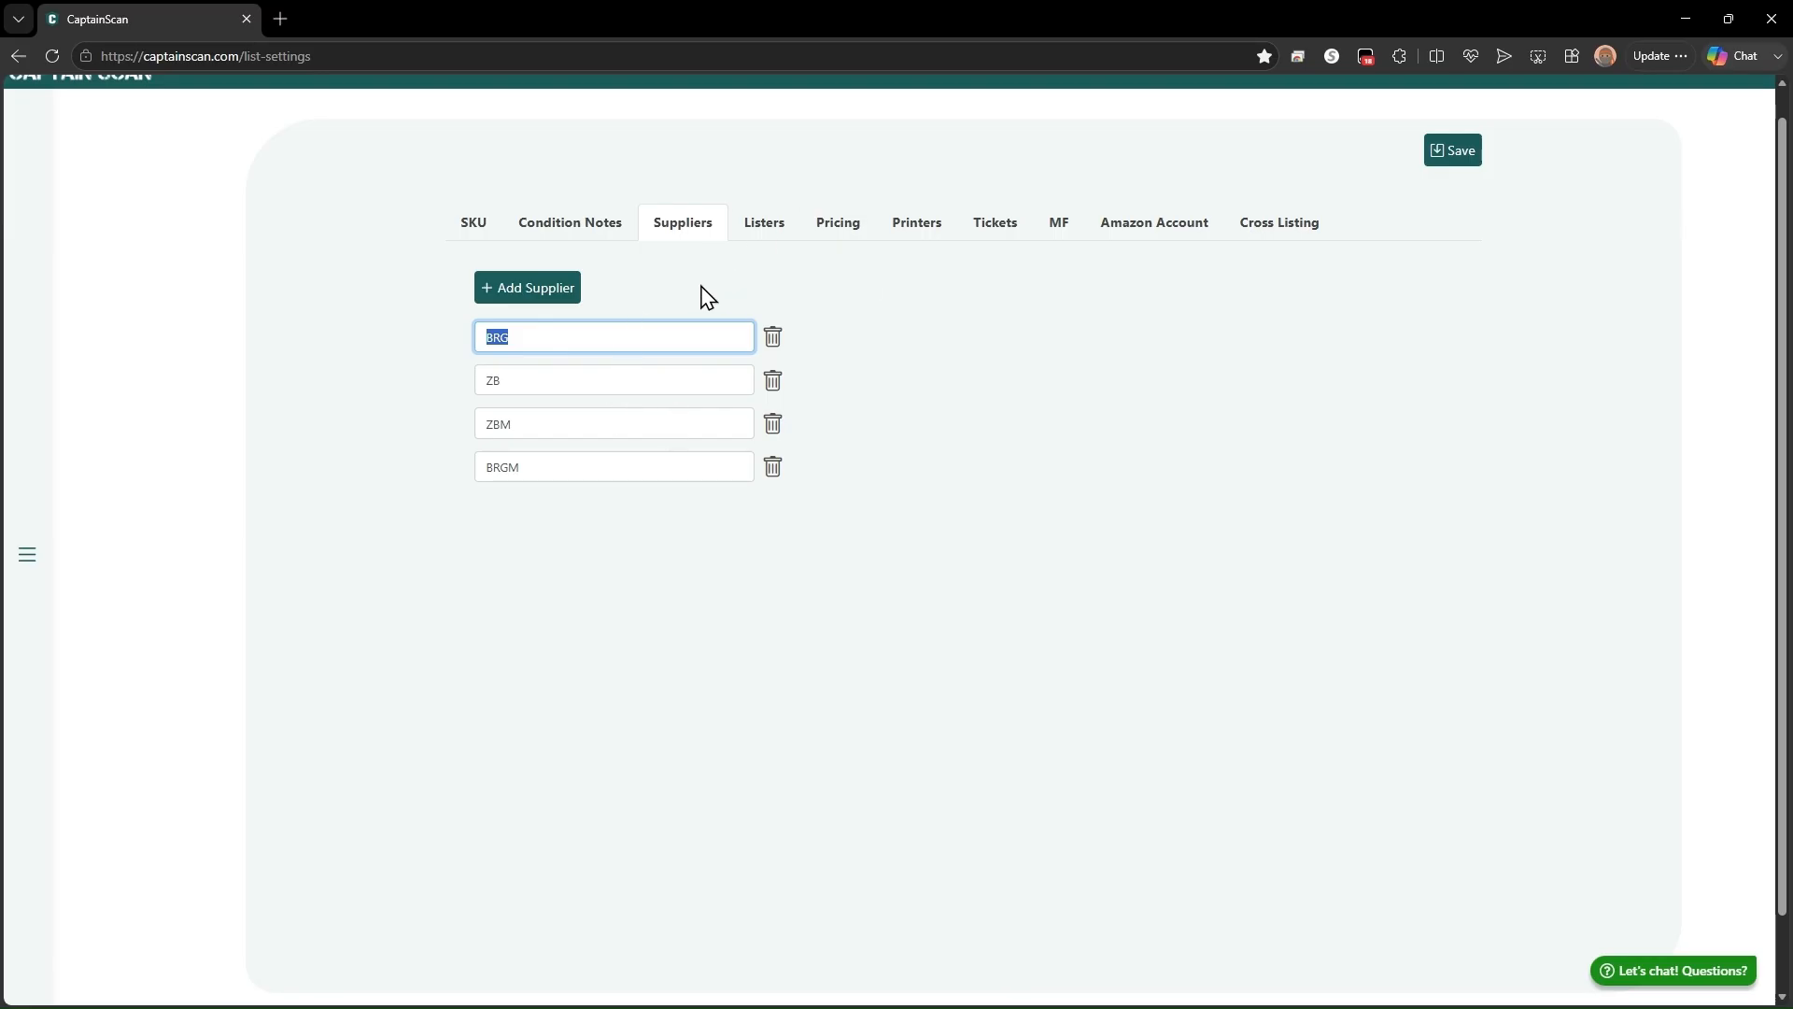
pyautogui.click(602, 225)
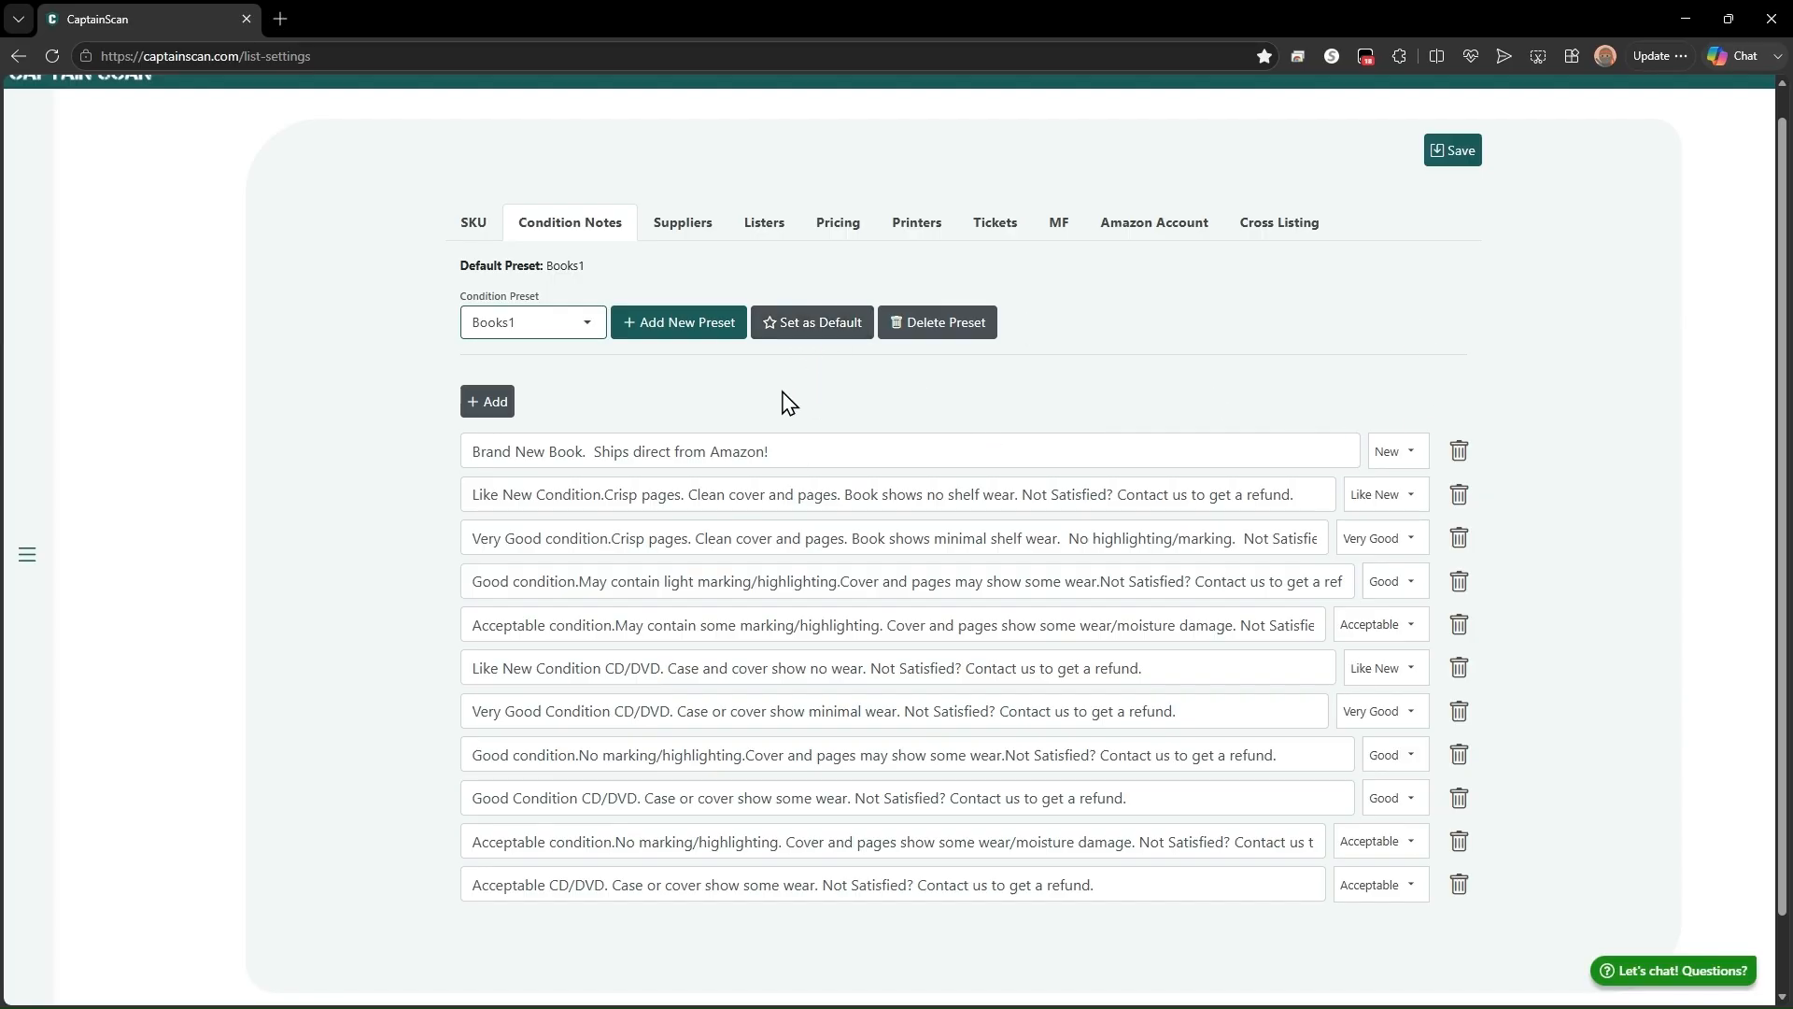
# Create a new SKU preset named FBA2 in the SKU settings
pyautogui.click(480, 226)
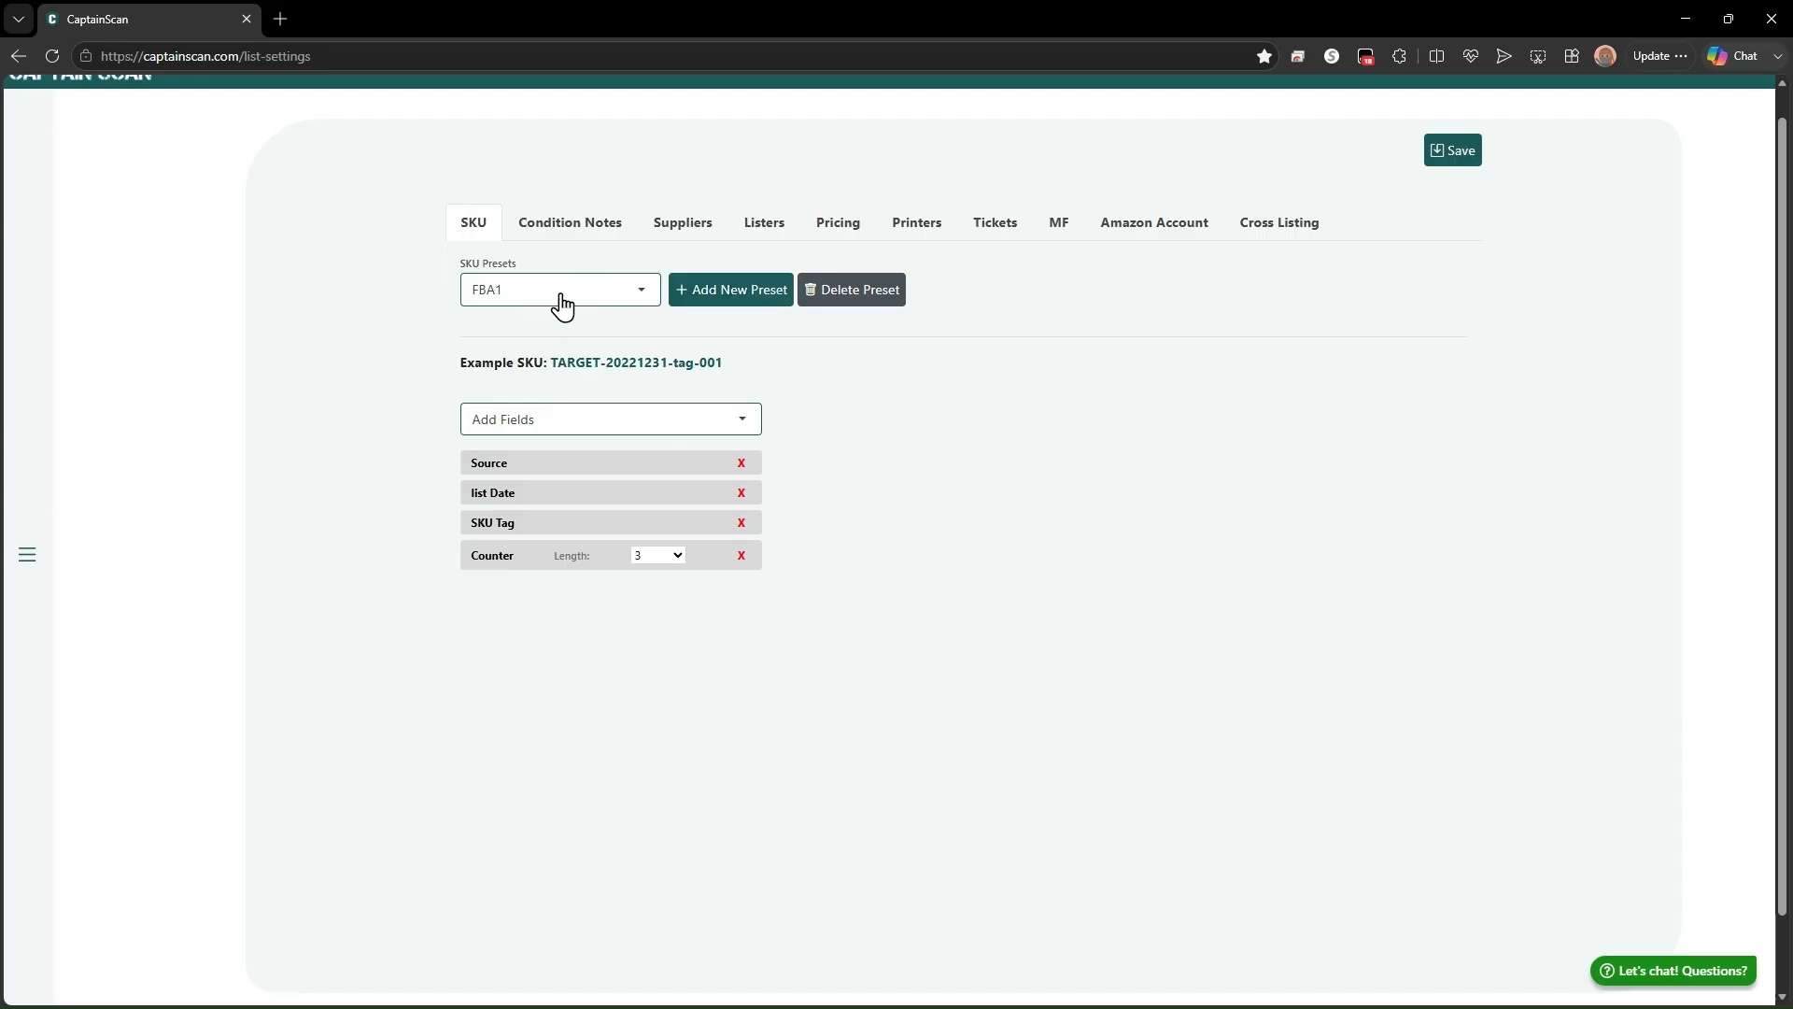
pyautogui.click(736, 299)
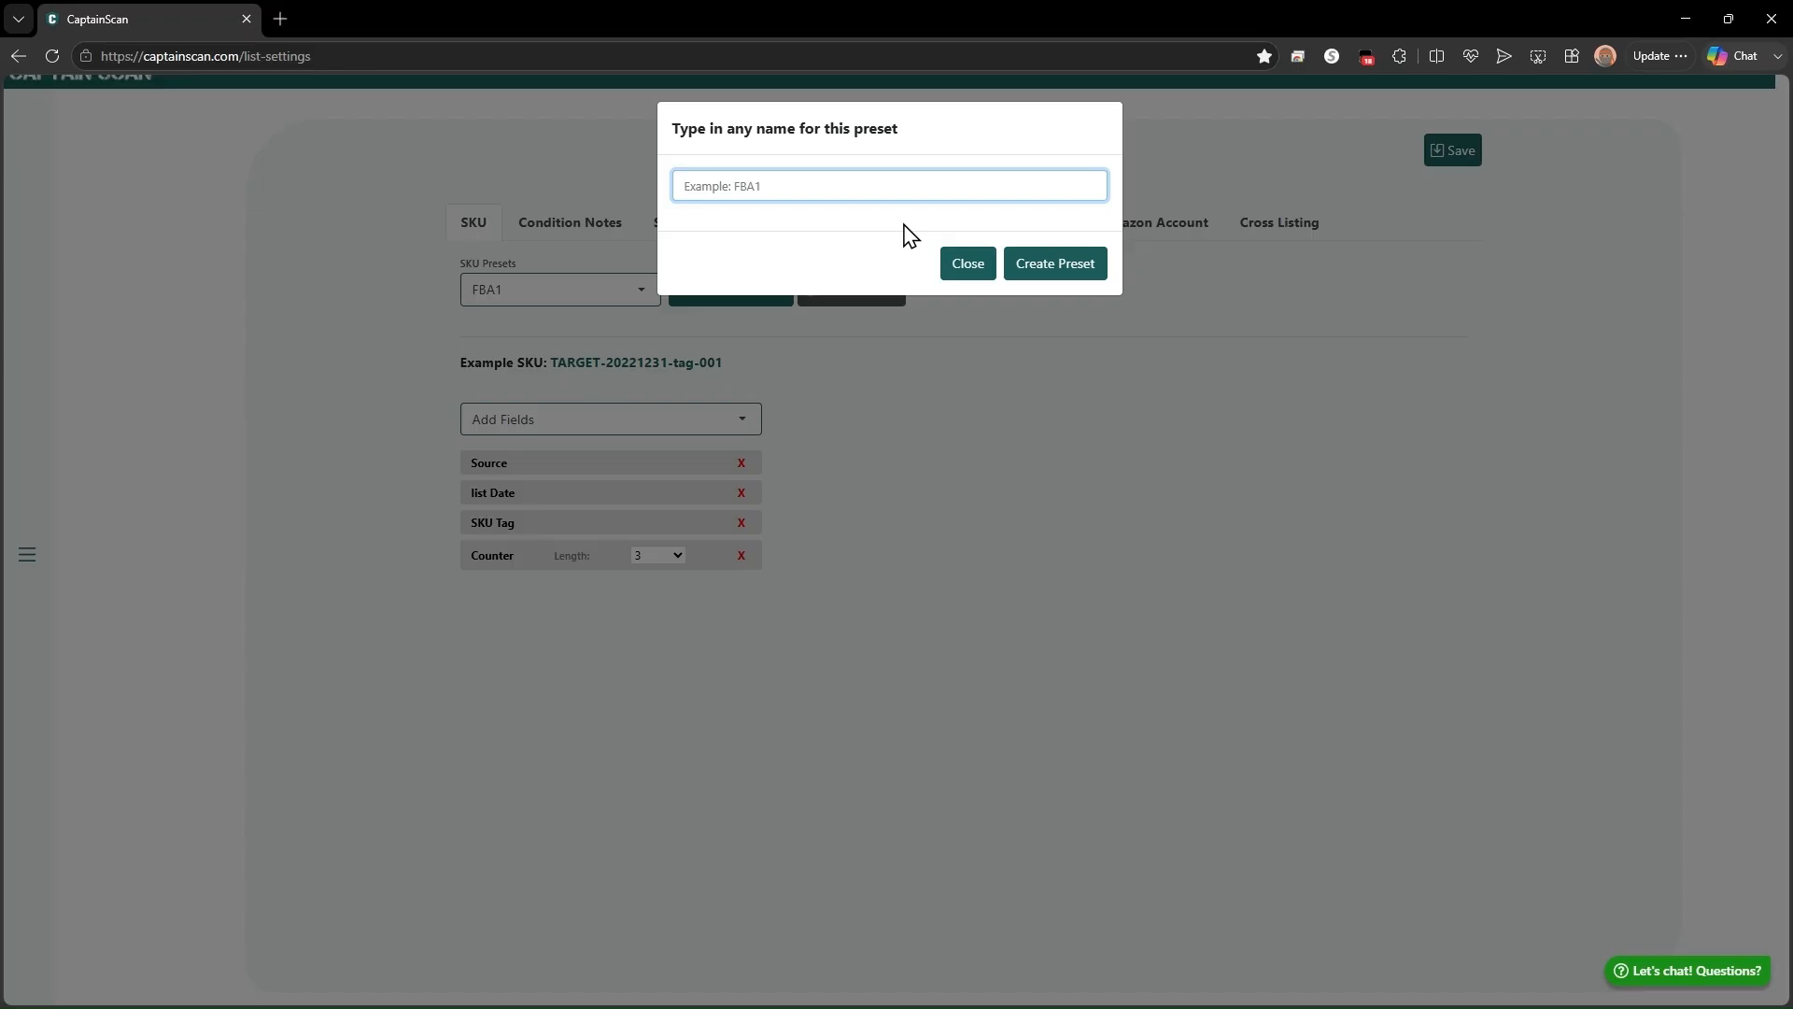
pyautogui.write('FBA2')
pyautogui.click(1048, 265)
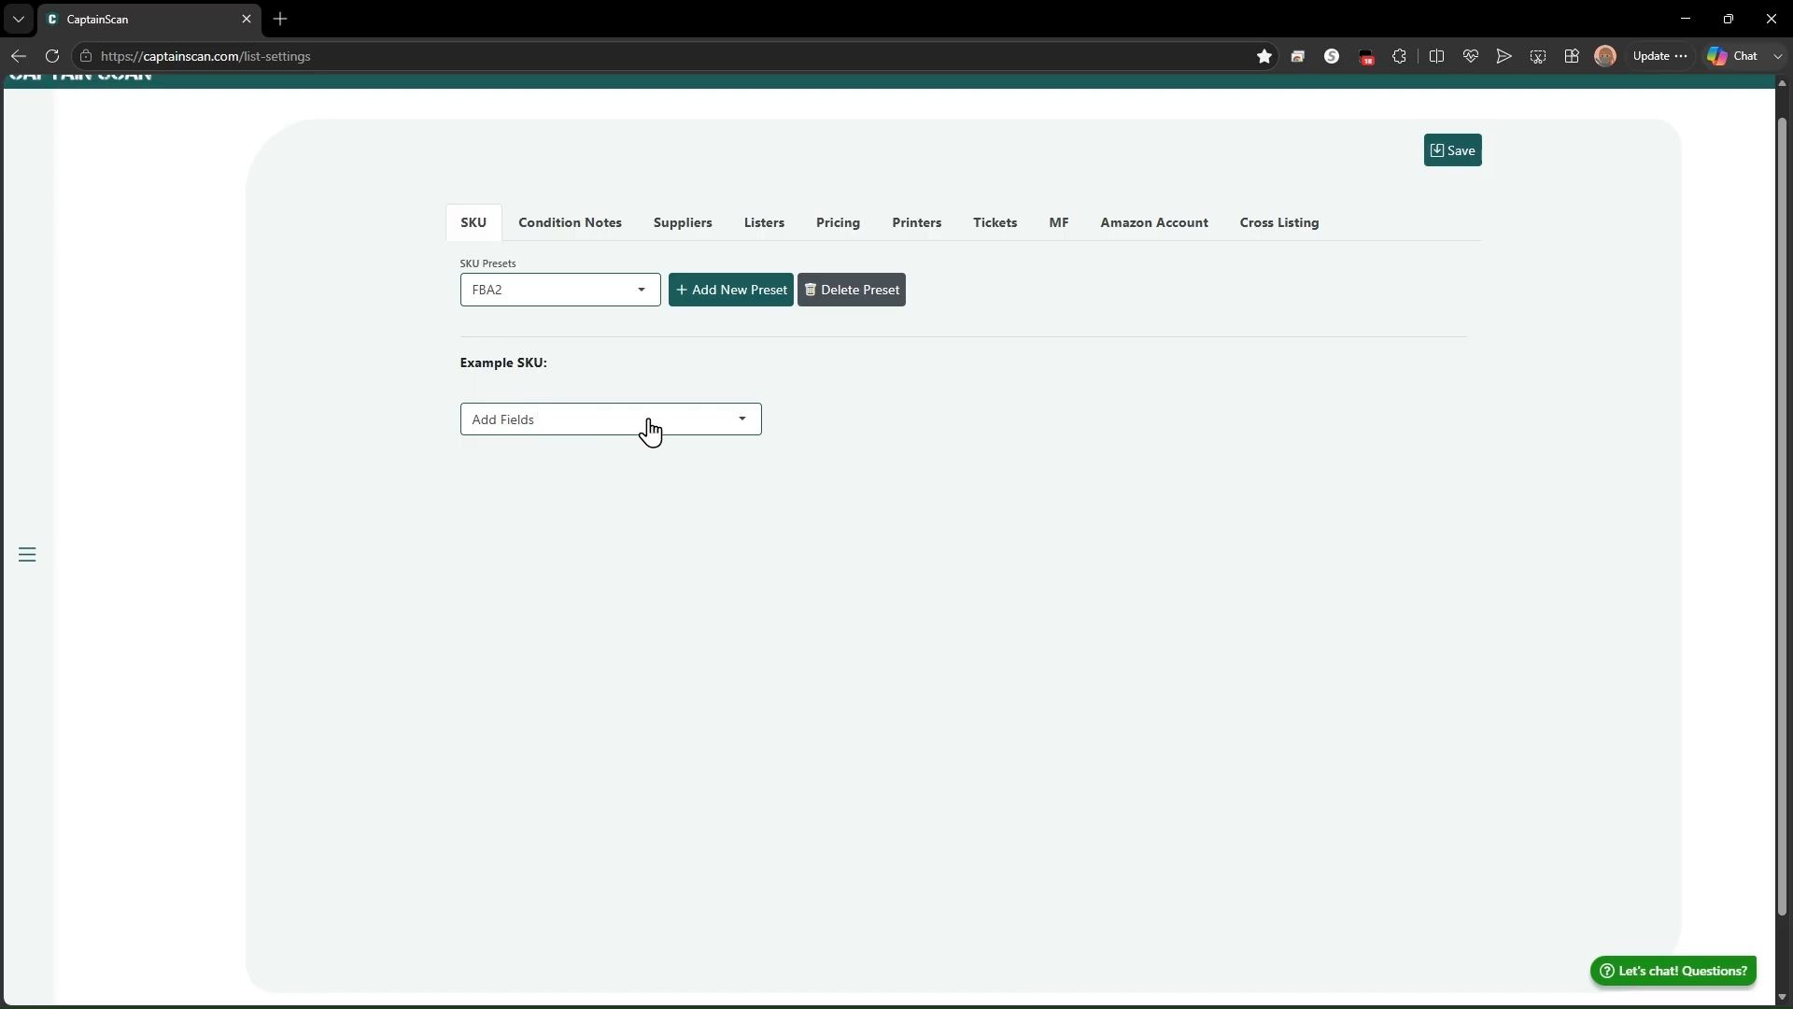
# Add the Source and List Date fields to the FBA2 SKU preset, checking the example SKU
pyautogui.click(620, 427)
pyautogui.click(687, 461)
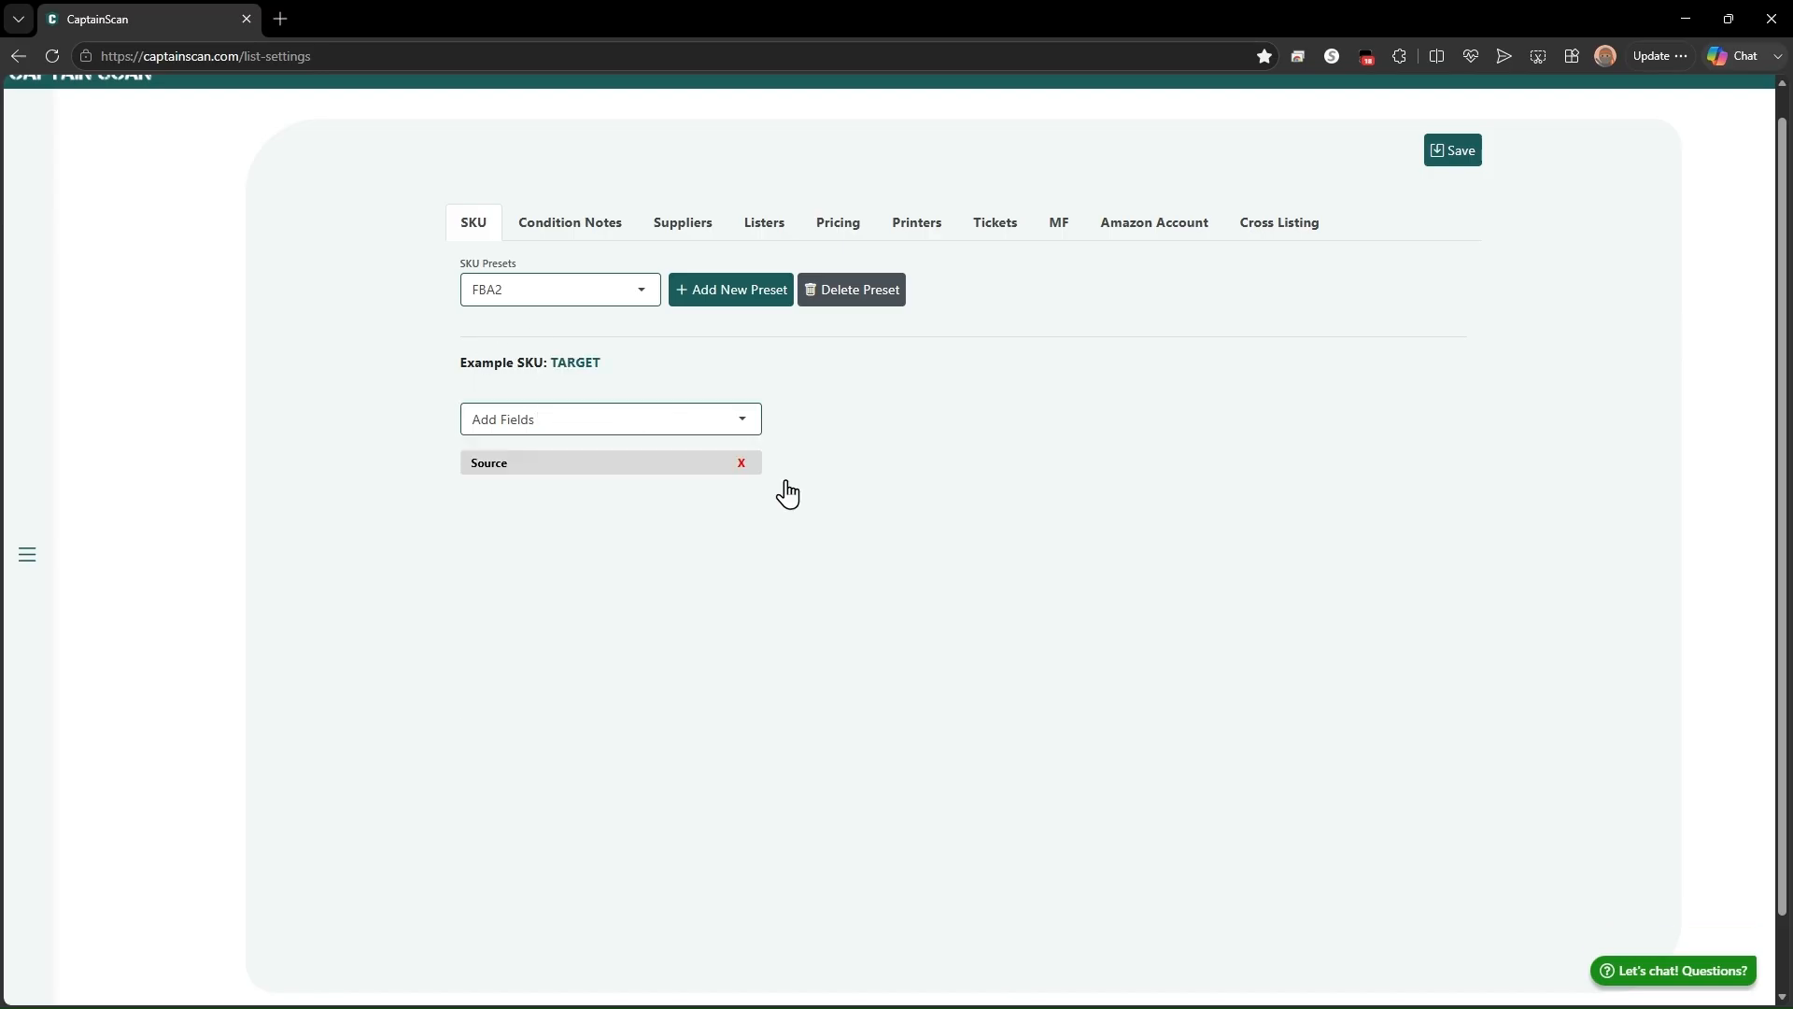
pyautogui.moveTo(439, 353); pyautogui.dragTo(648, 363)
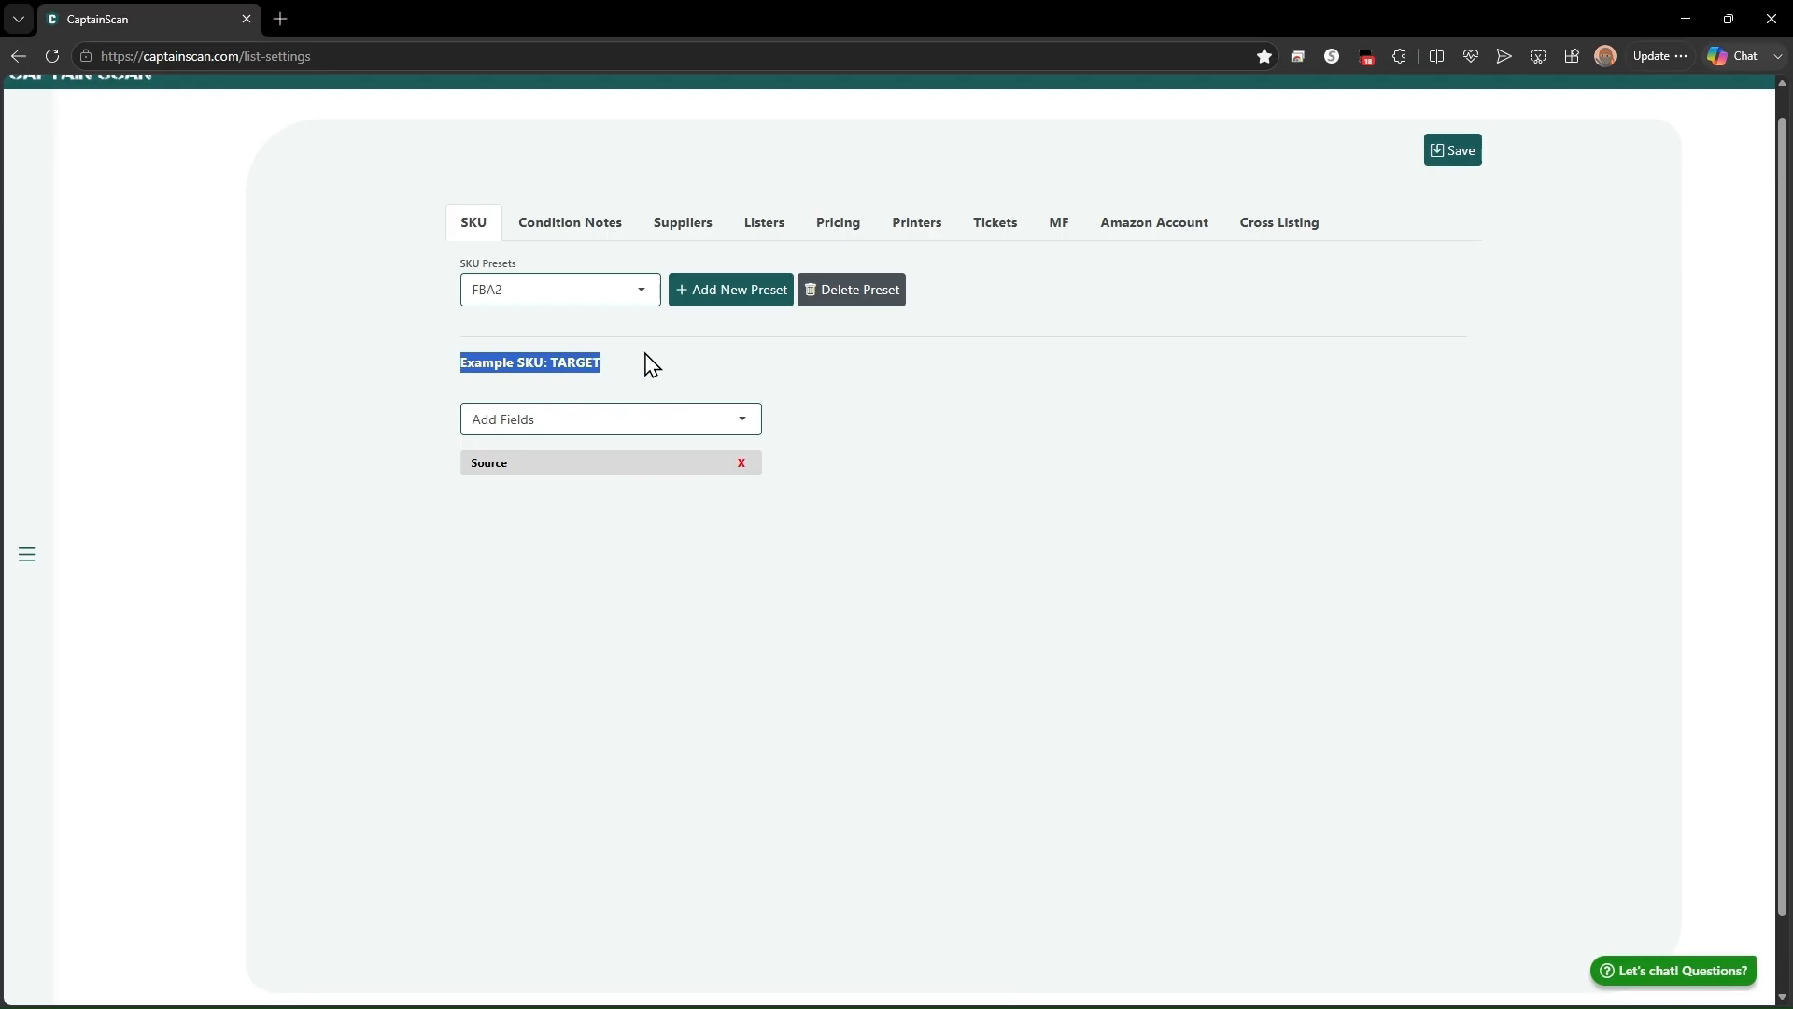
pyautogui.click(584, 419)
pyautogui.click(591, 359)
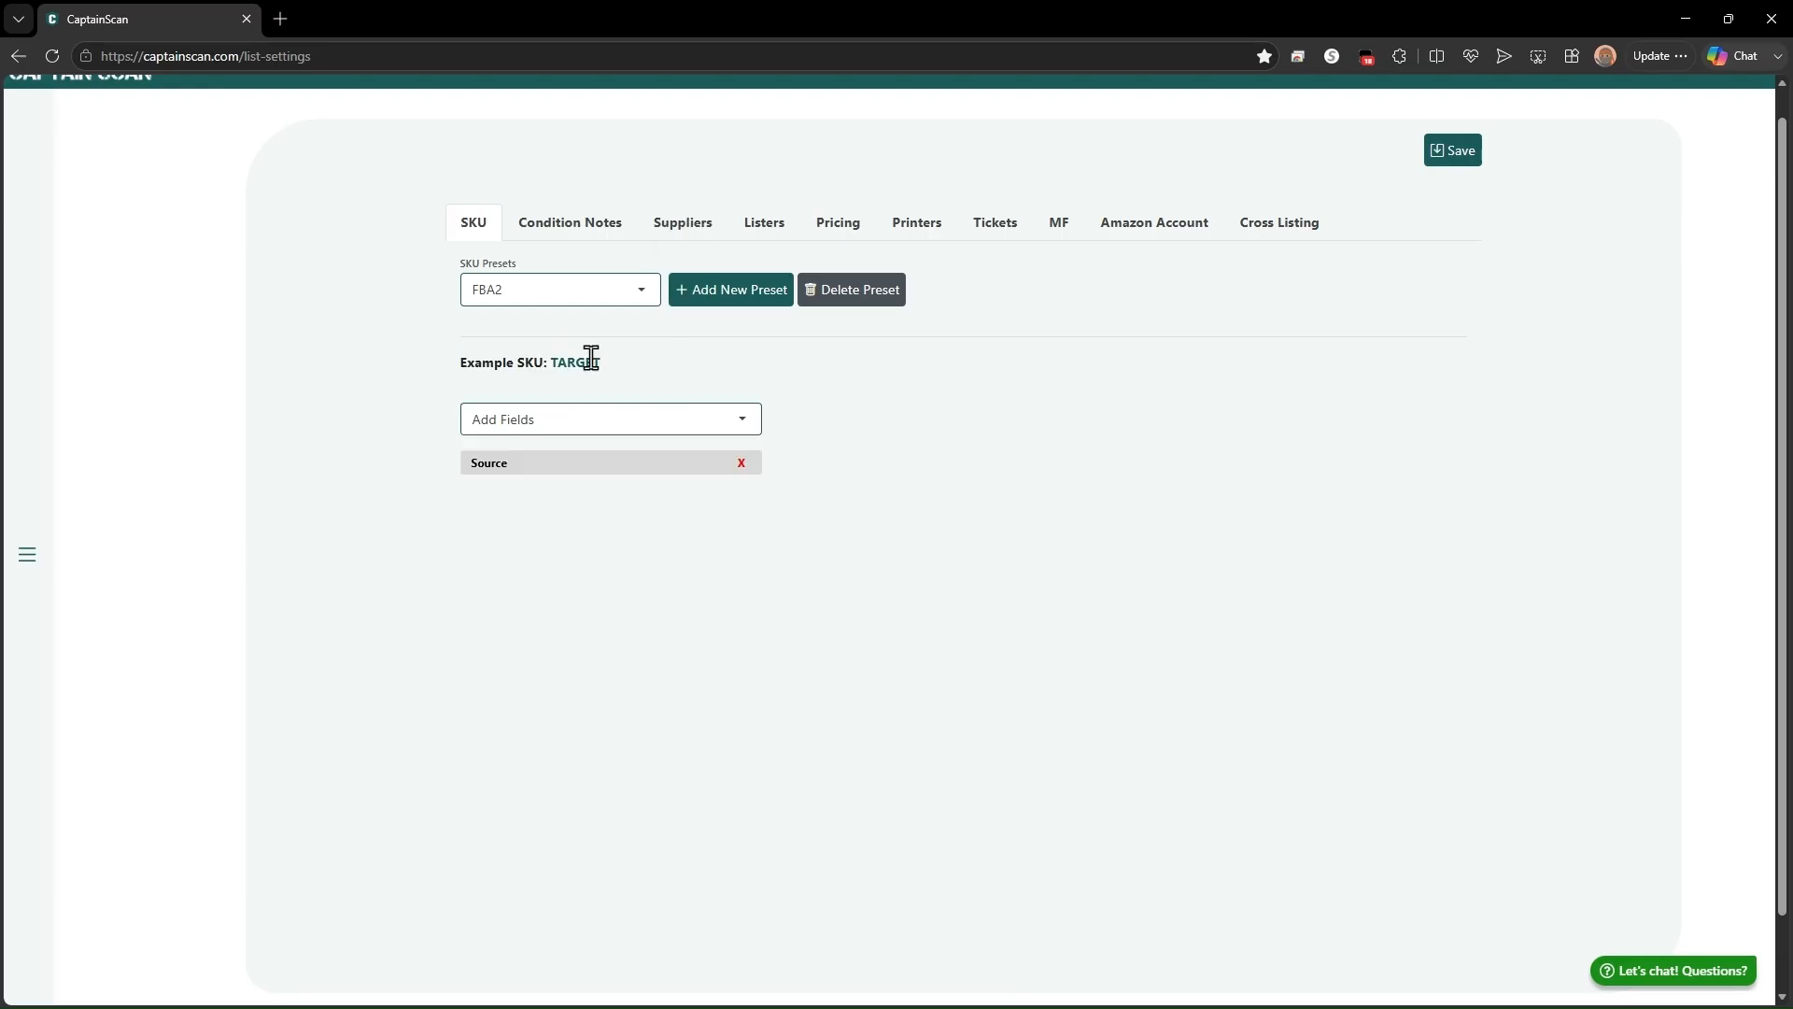
pyautogui.click(620, 429)
pyautogui.click(612, 533)
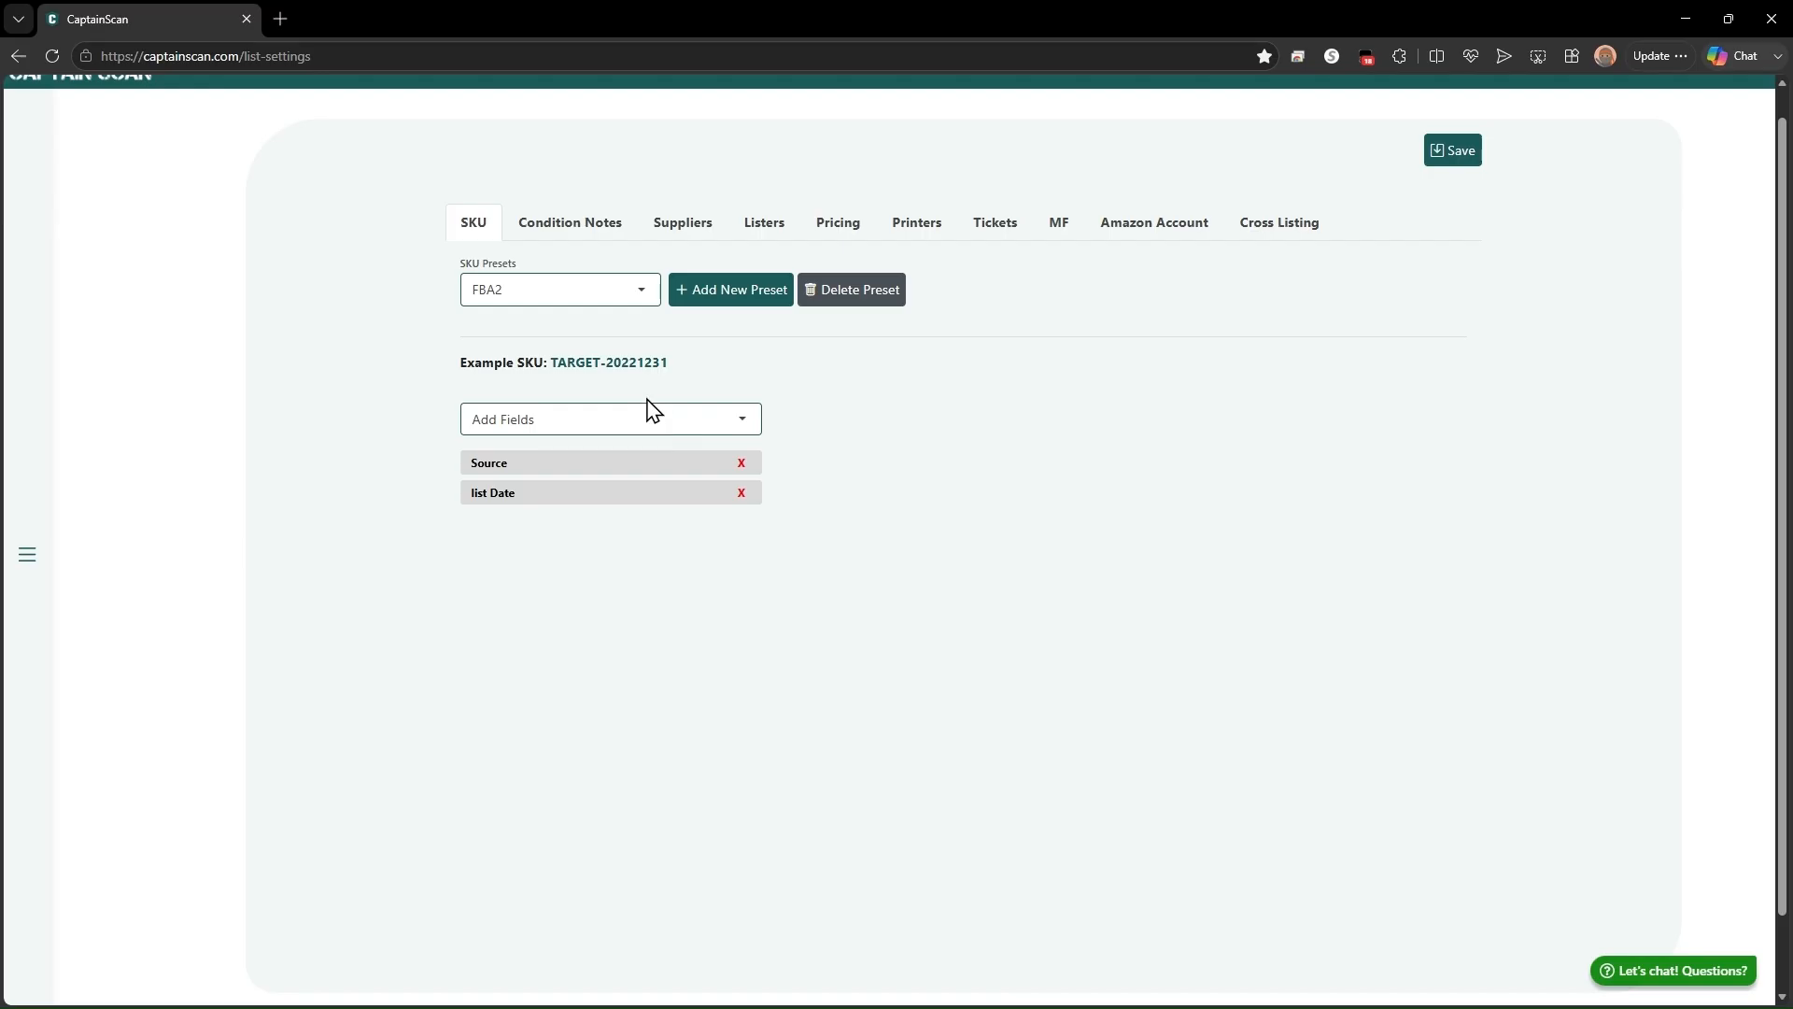
# Add the SKU Tag field to the FBA2 preset following the list date
pyautogui.click(610, 429)
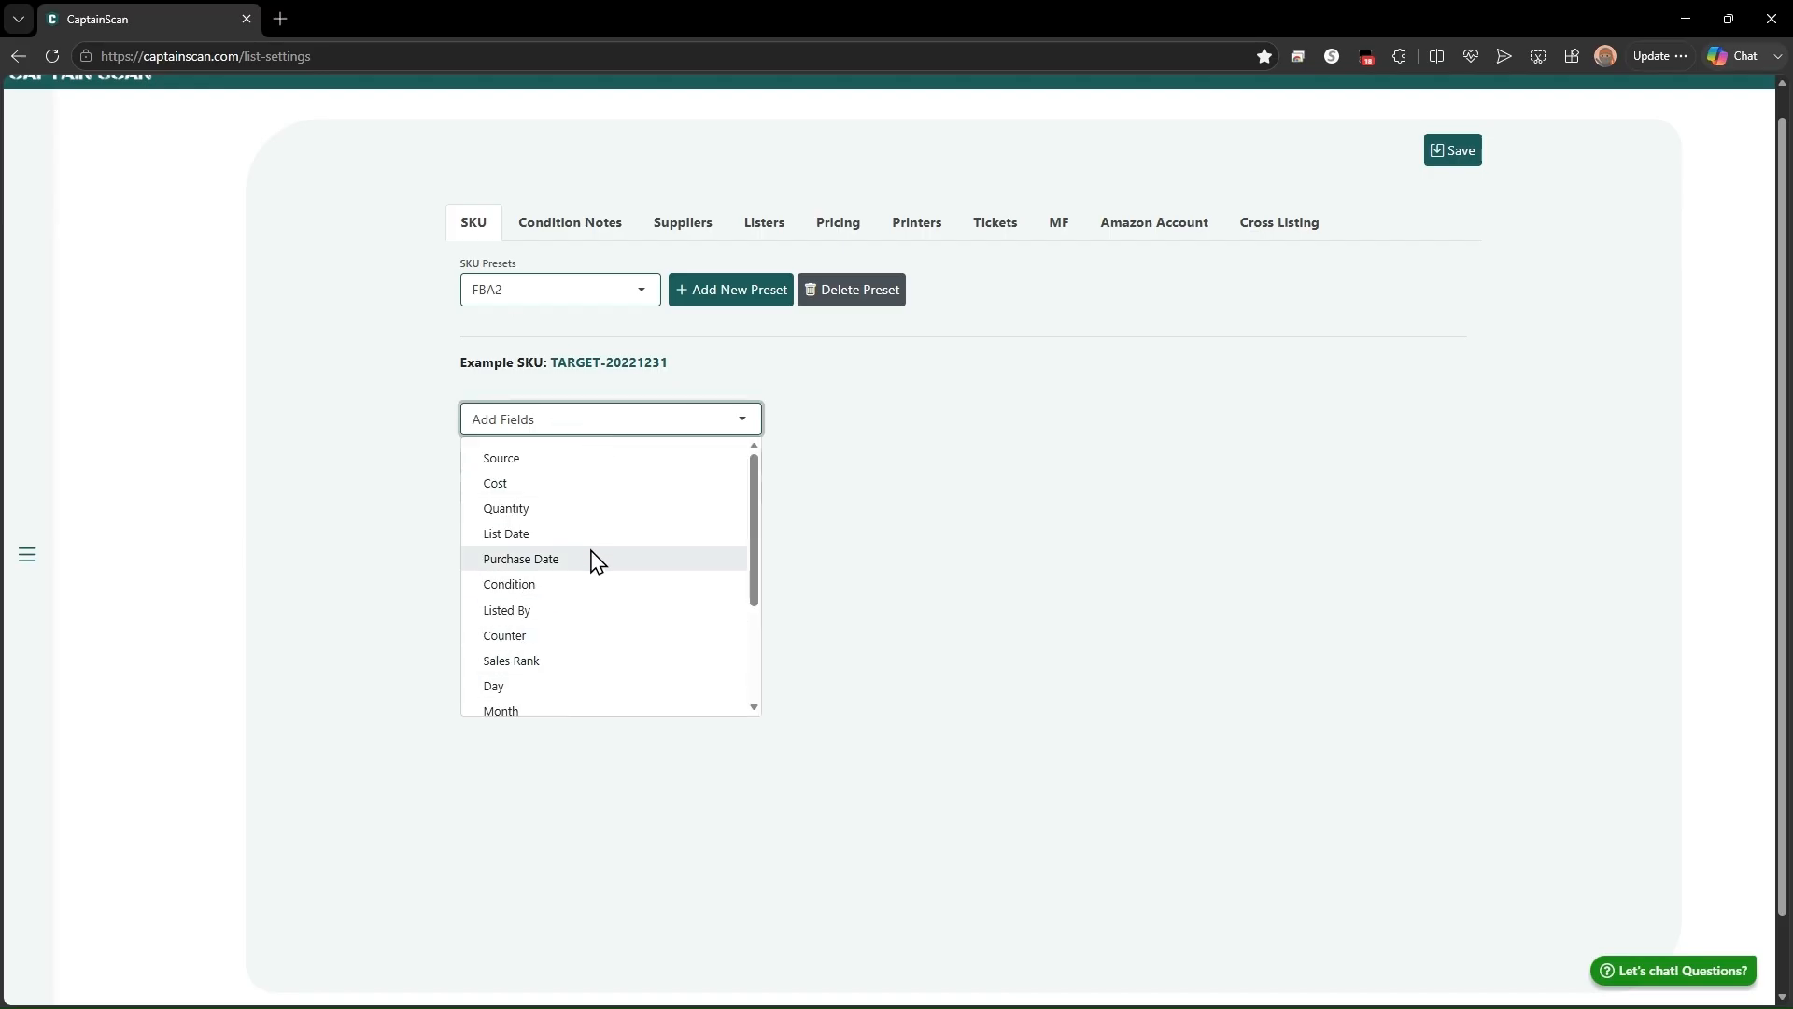
pyautogui.scroll(-3, 663, 593)
pyautogui.scroll(-2, 653, 607)
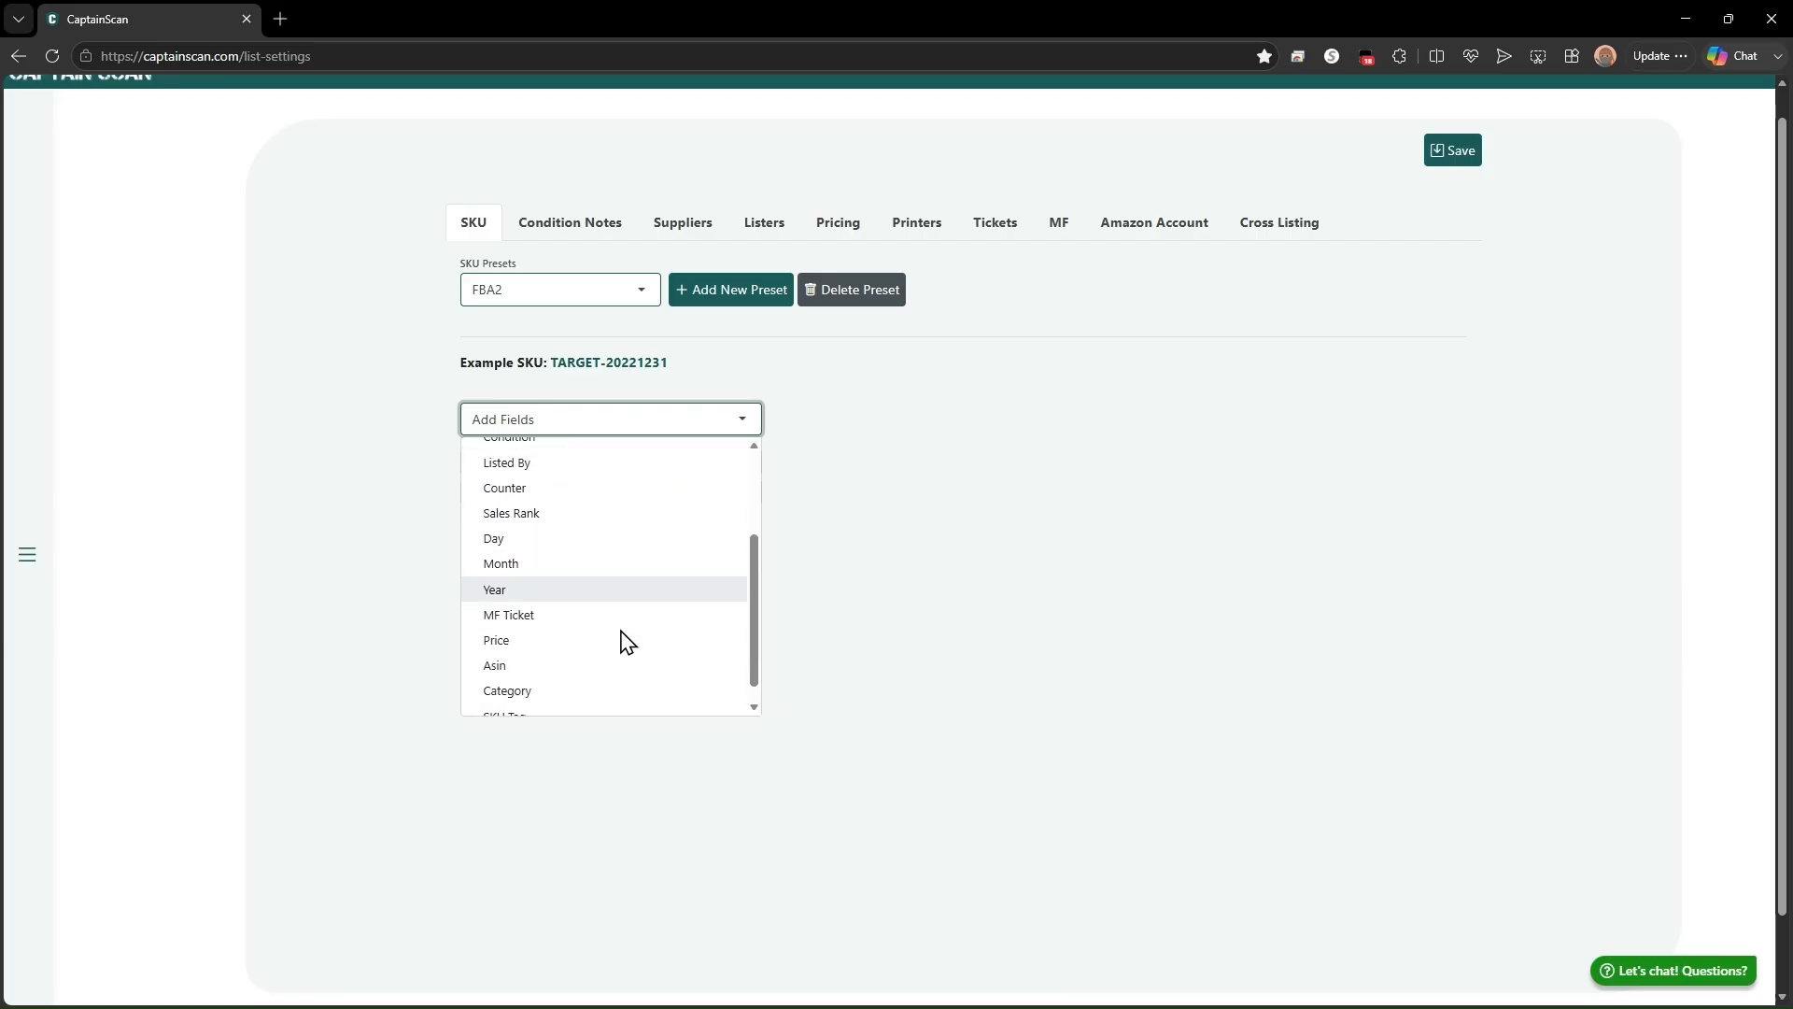
pyautogui.scroll(-1, 529, 725)
pyautogui.click(532, 639)
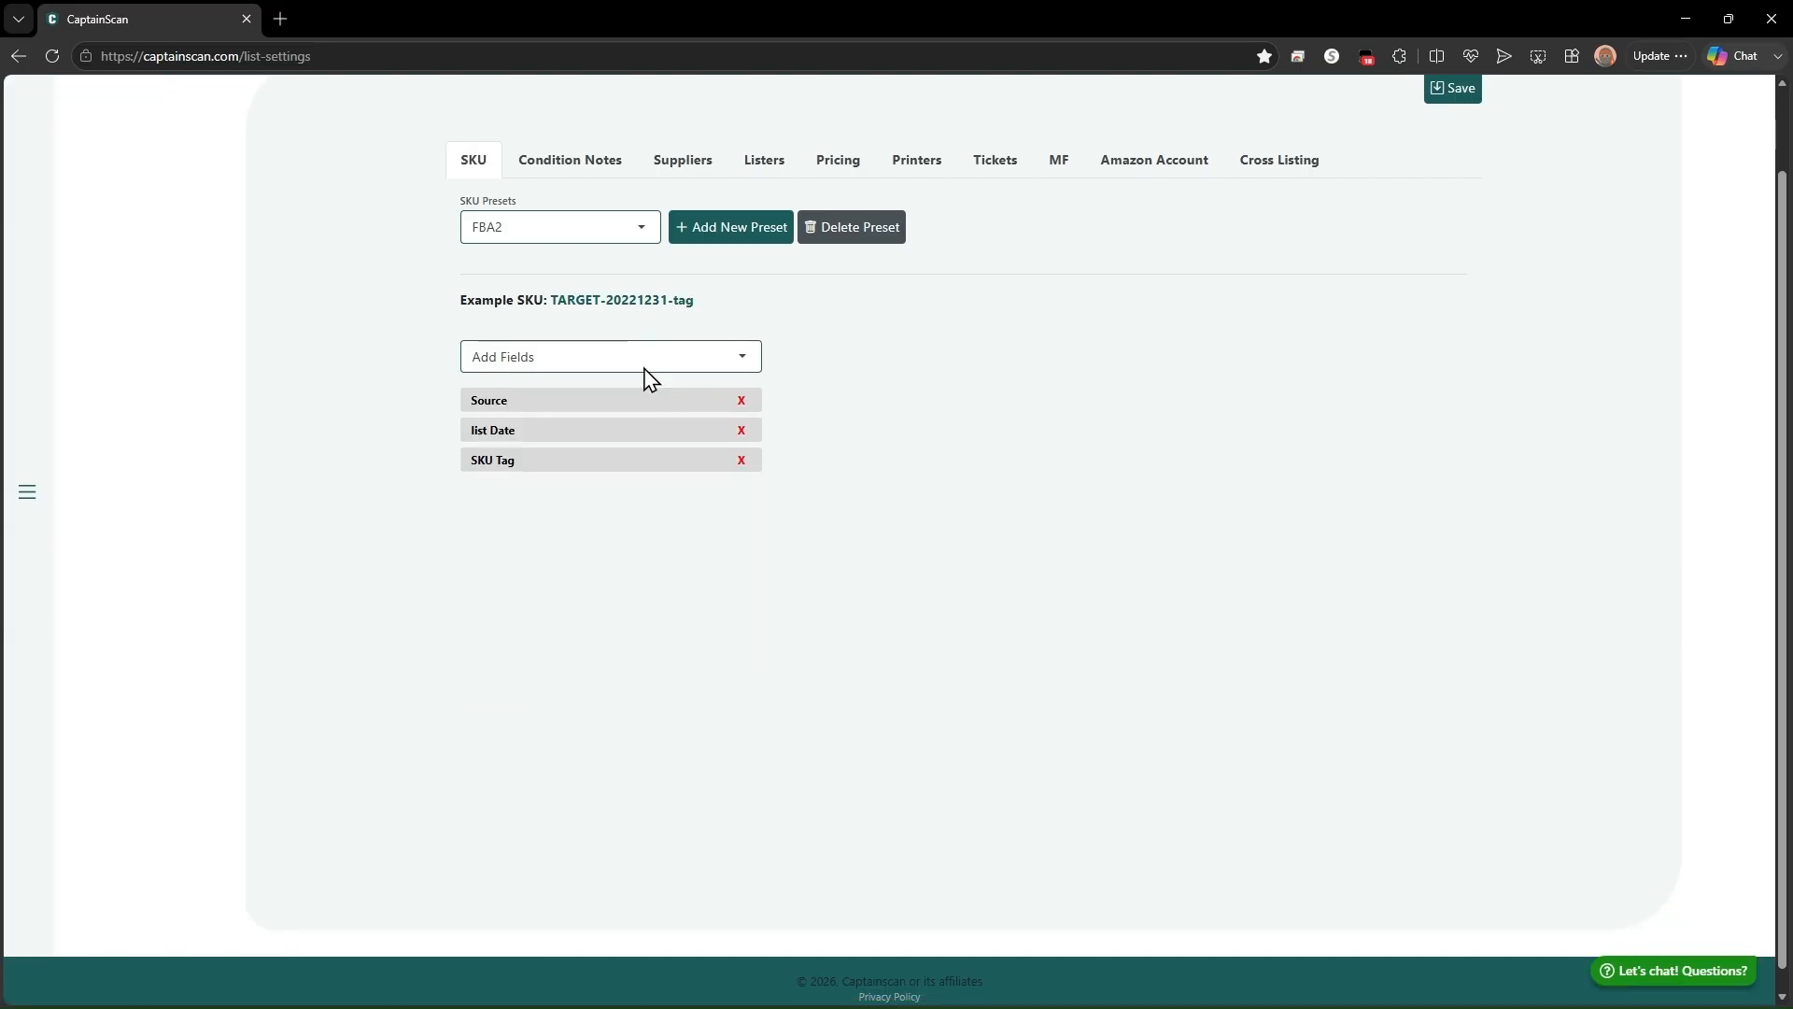
# Add the Counter field at the end of the FBA2 preset and check its part of the example SKU
pyautogui.click(553, 368)
pyautogui.scroll(2, 585, 578)
pyautogui.scroll(2, 585, 578)
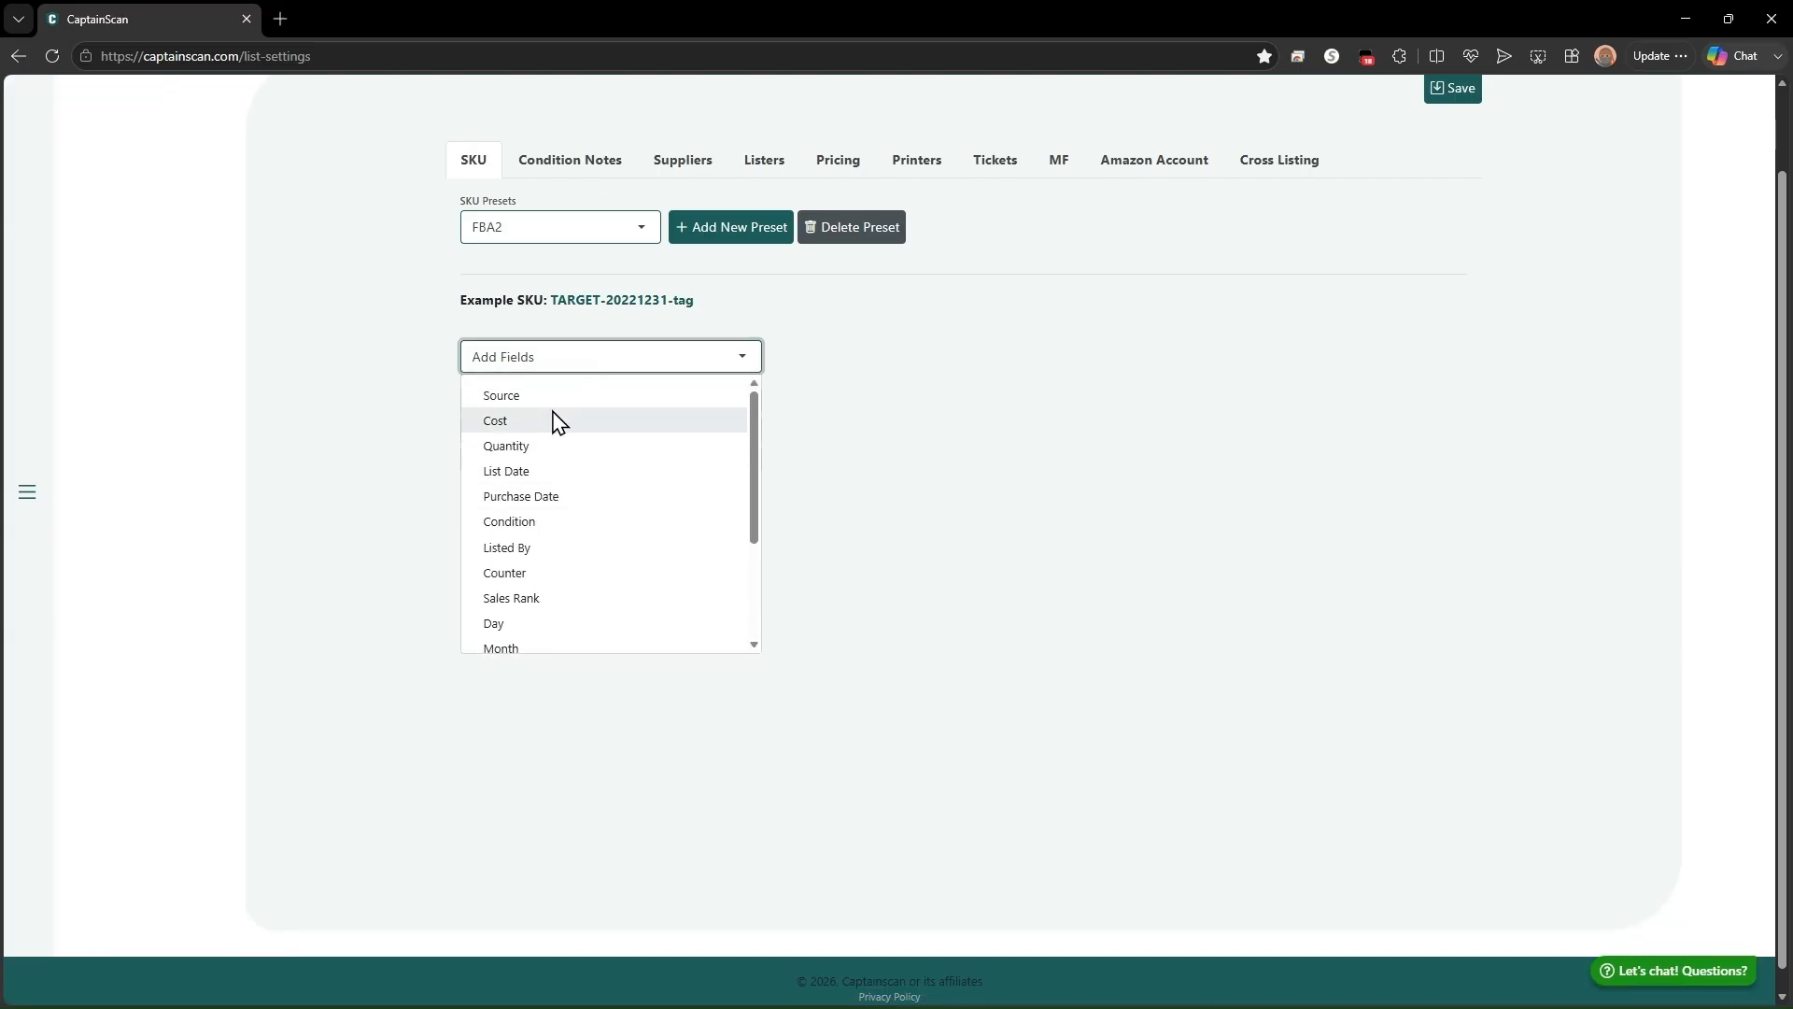
pyautogui.click(552, 580)
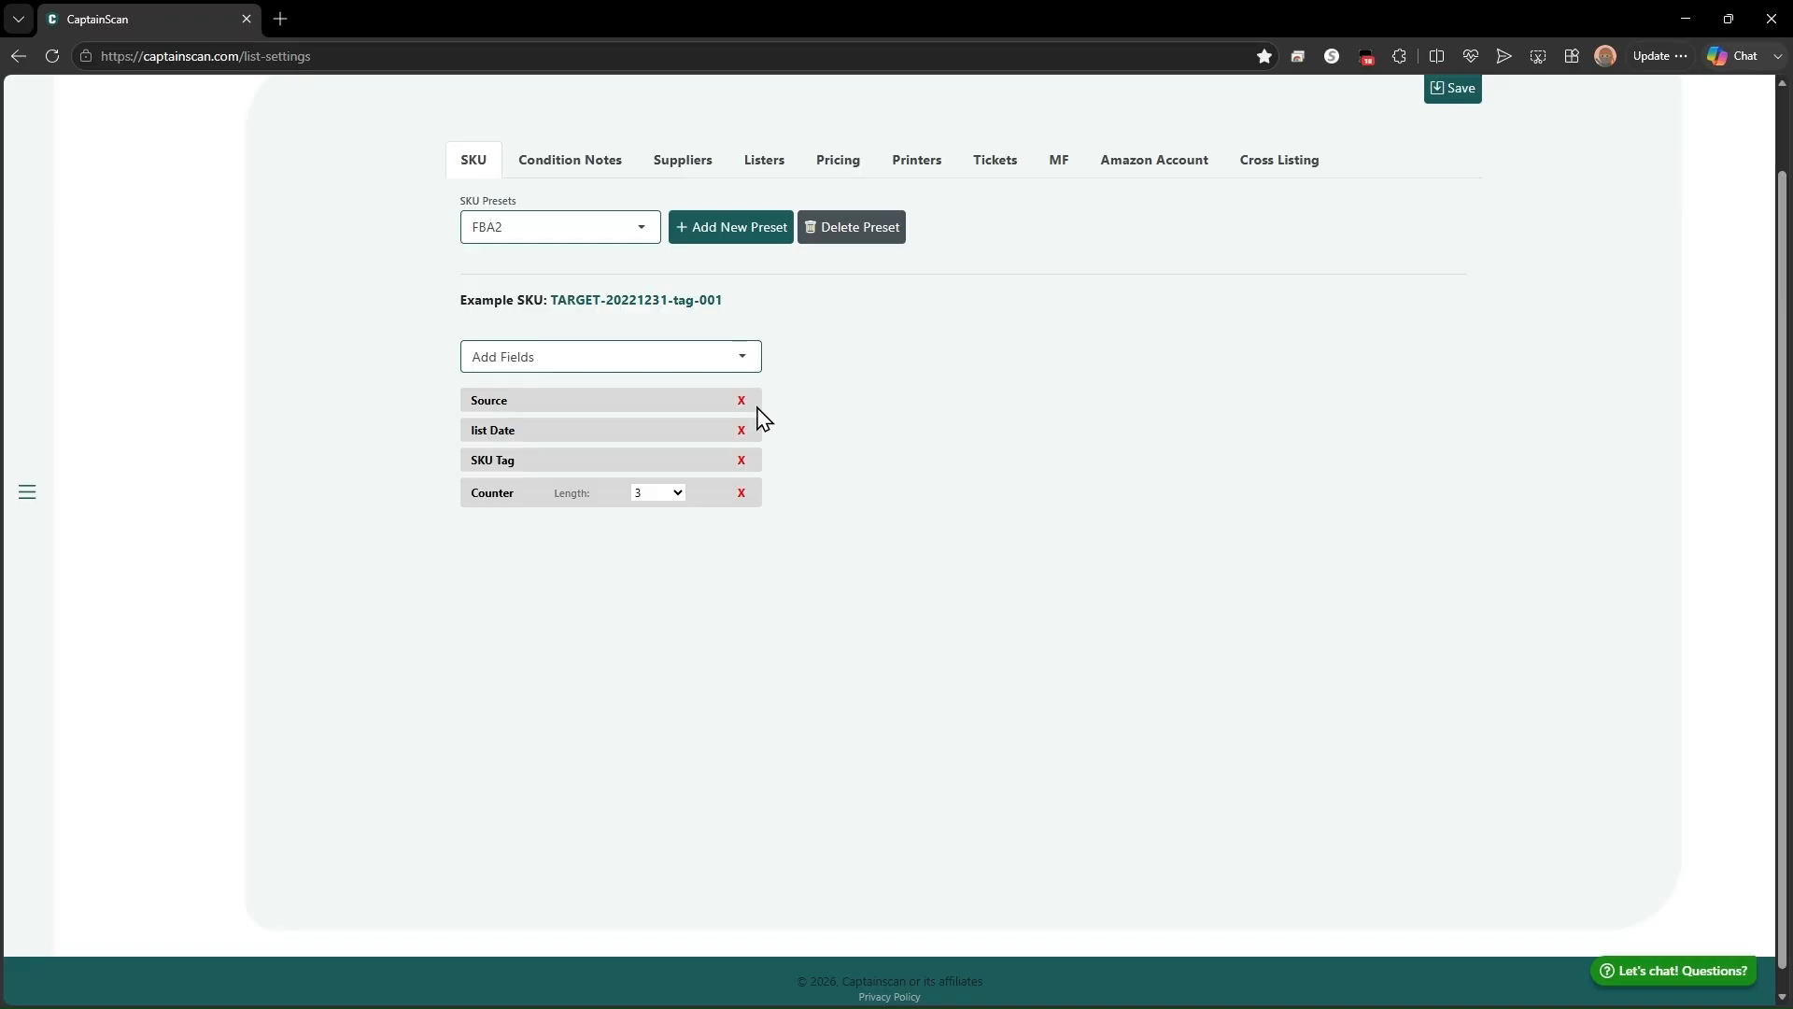
pyautogui.moveTo(724, 303); pyautogui.dragTo(699, 304)
# Start a new FBA batch and add the prefix "TST----" to the front of its default batch name
pyautogui.click(27, 493)
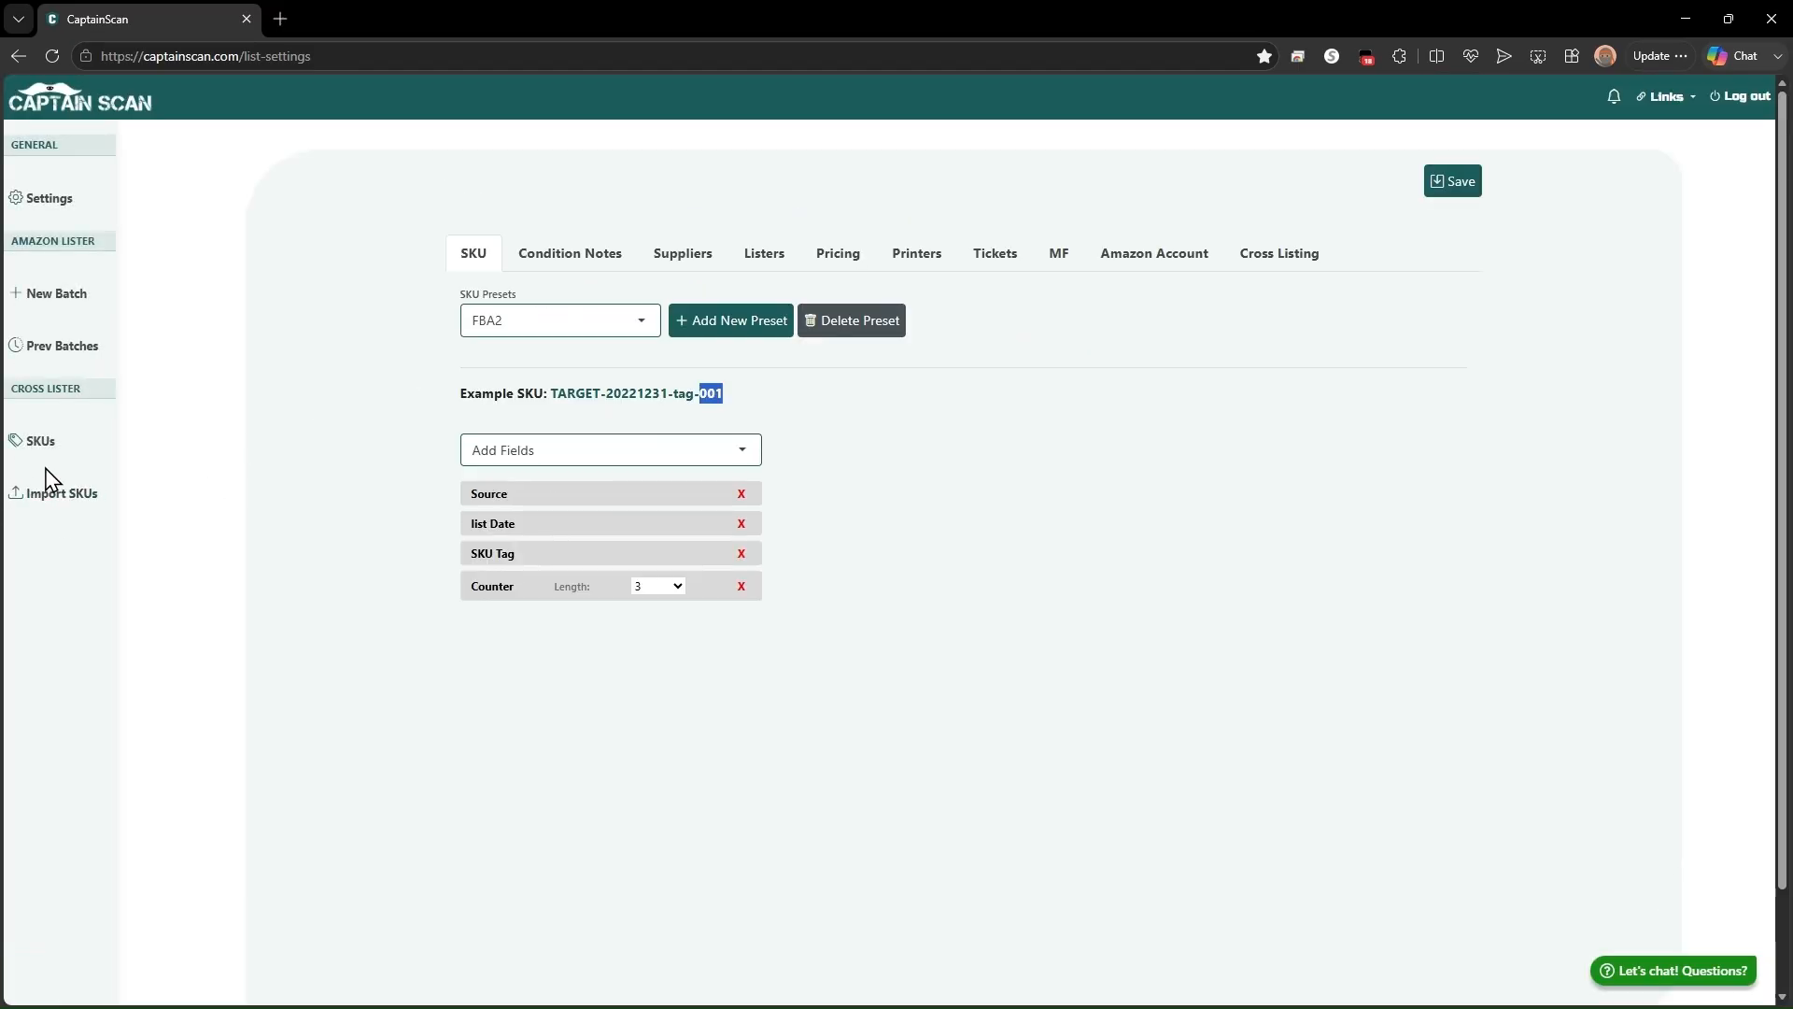
pyautogui.click(68, 297)
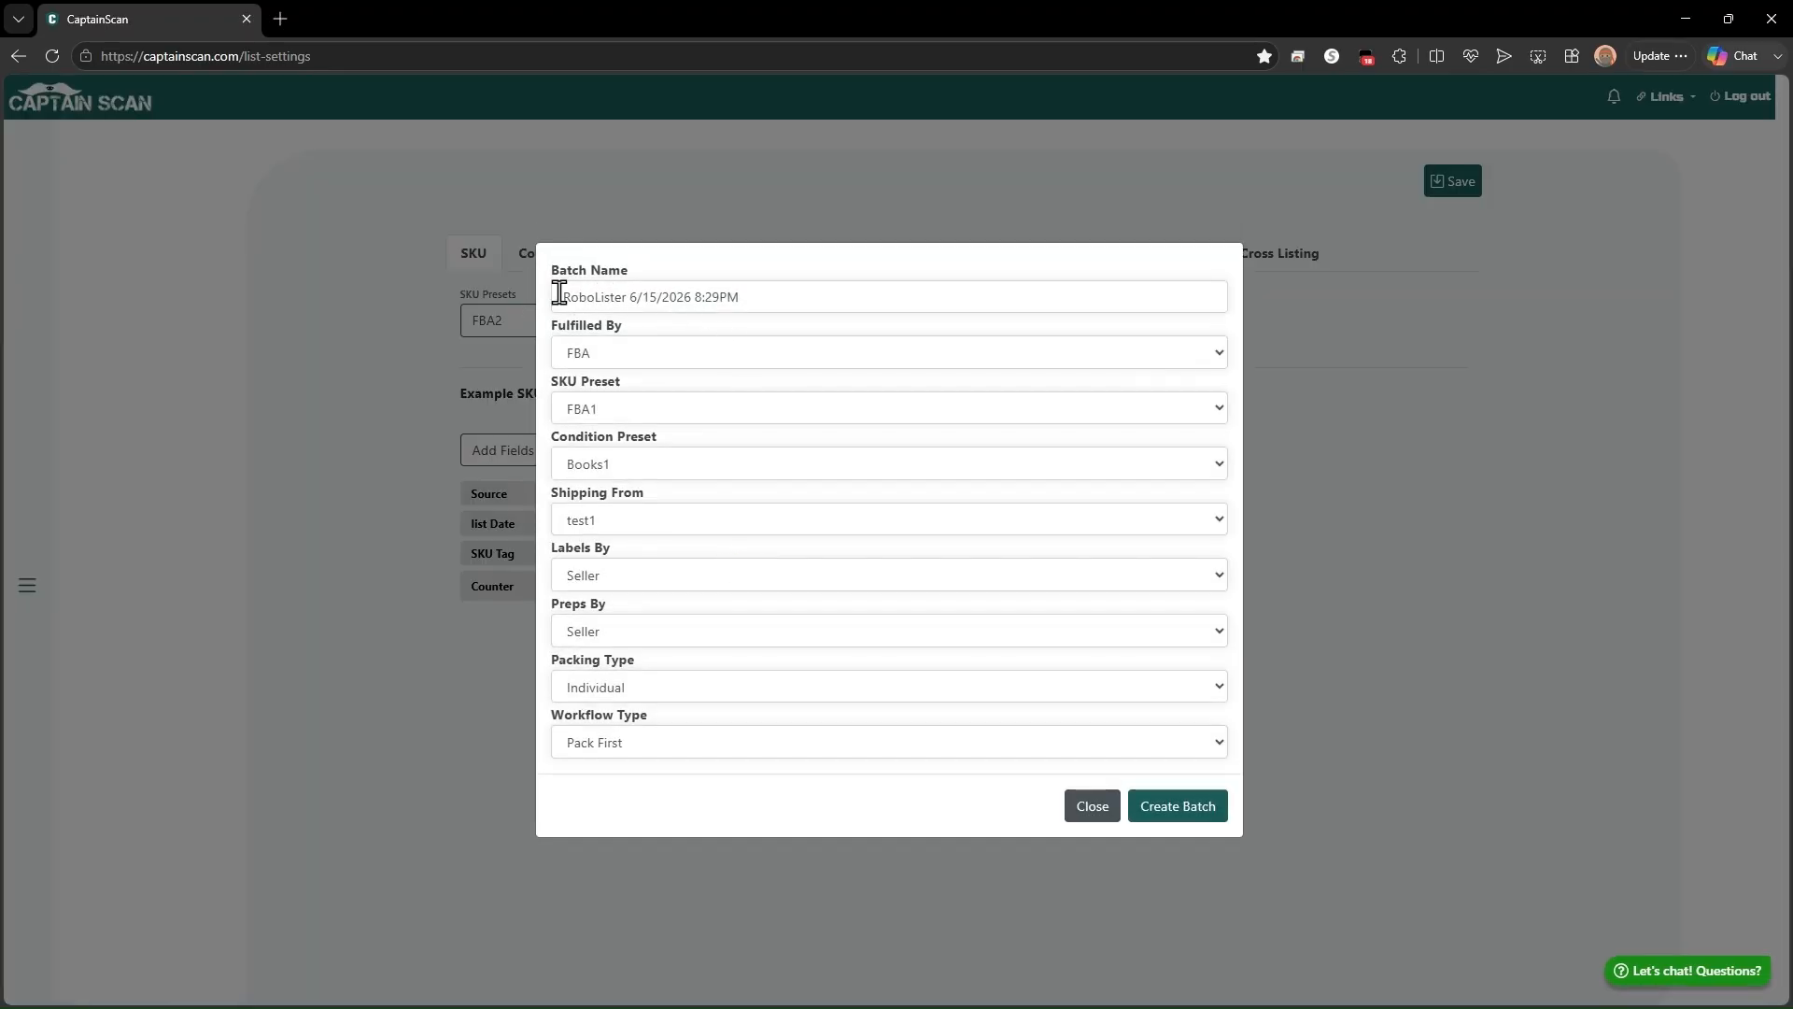
pyautogui.moveTo(747, 297); pyautogui.dragTo(521, 295)
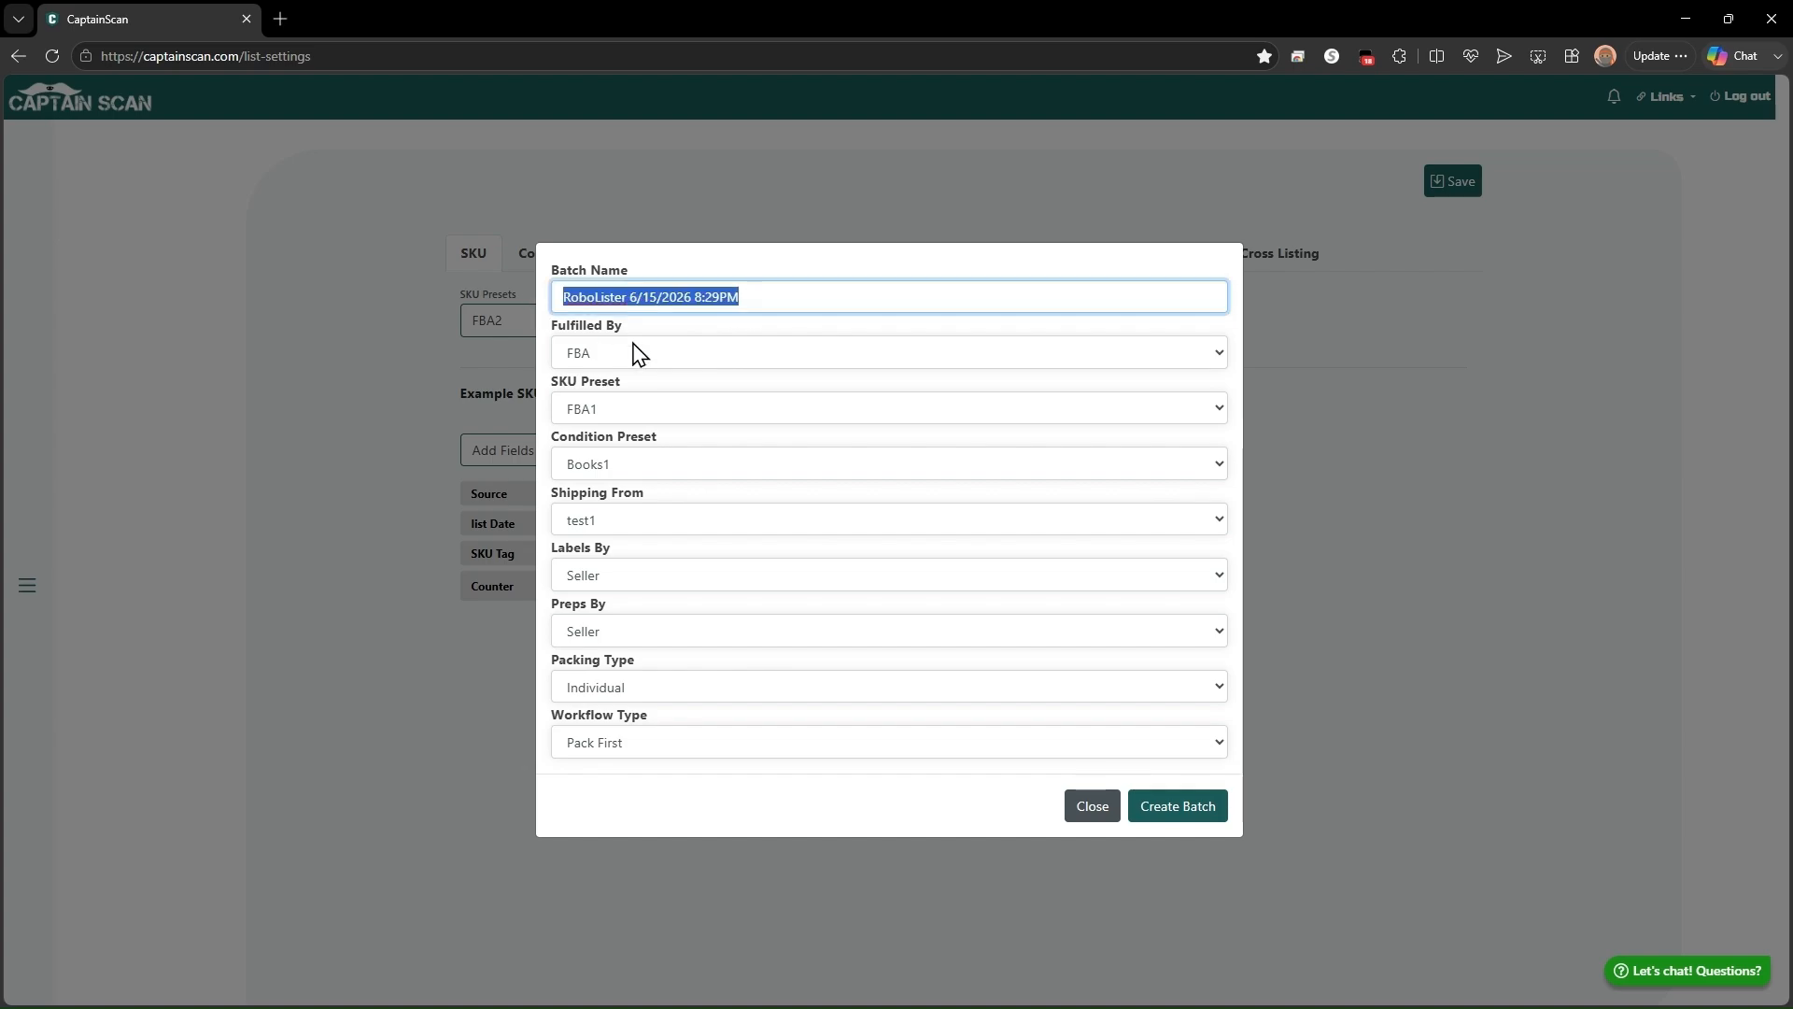
pyautogui.click(567, 306)
pyautogui.write('TST----')
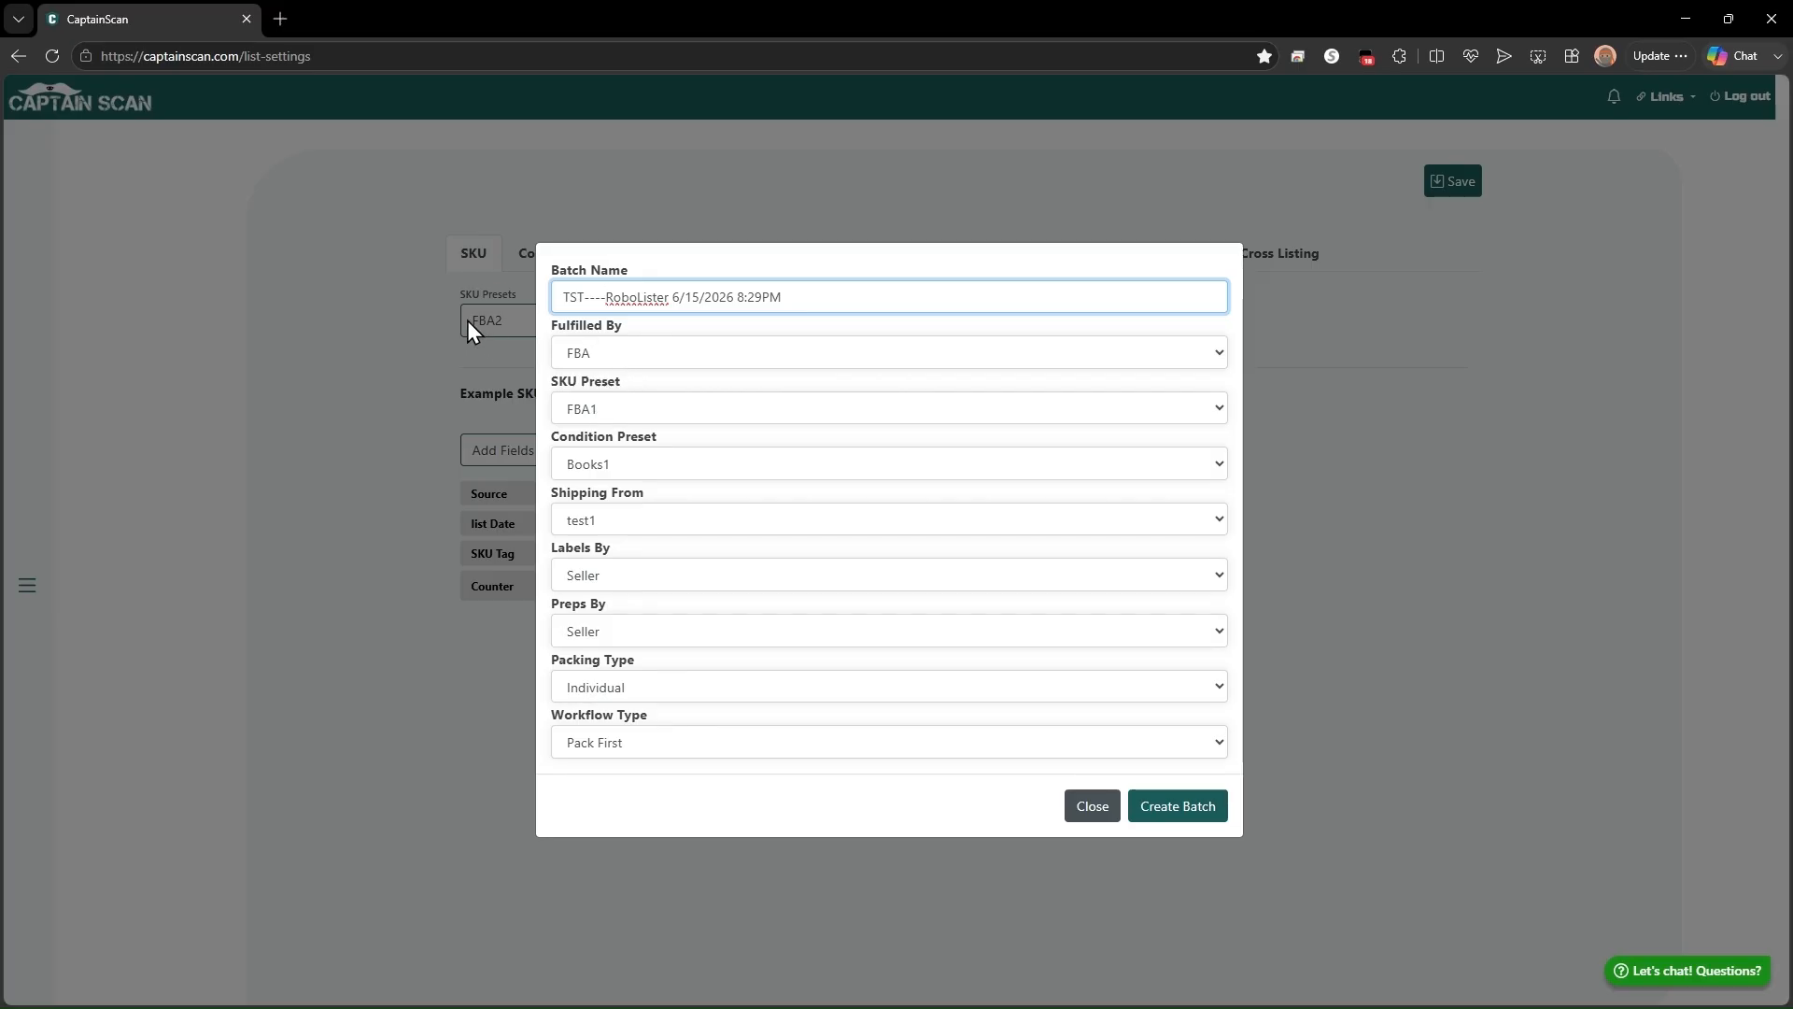
# Choose the FBA1 SKU preset for the new batch and create the batch
pyautogui.click(611, 409)
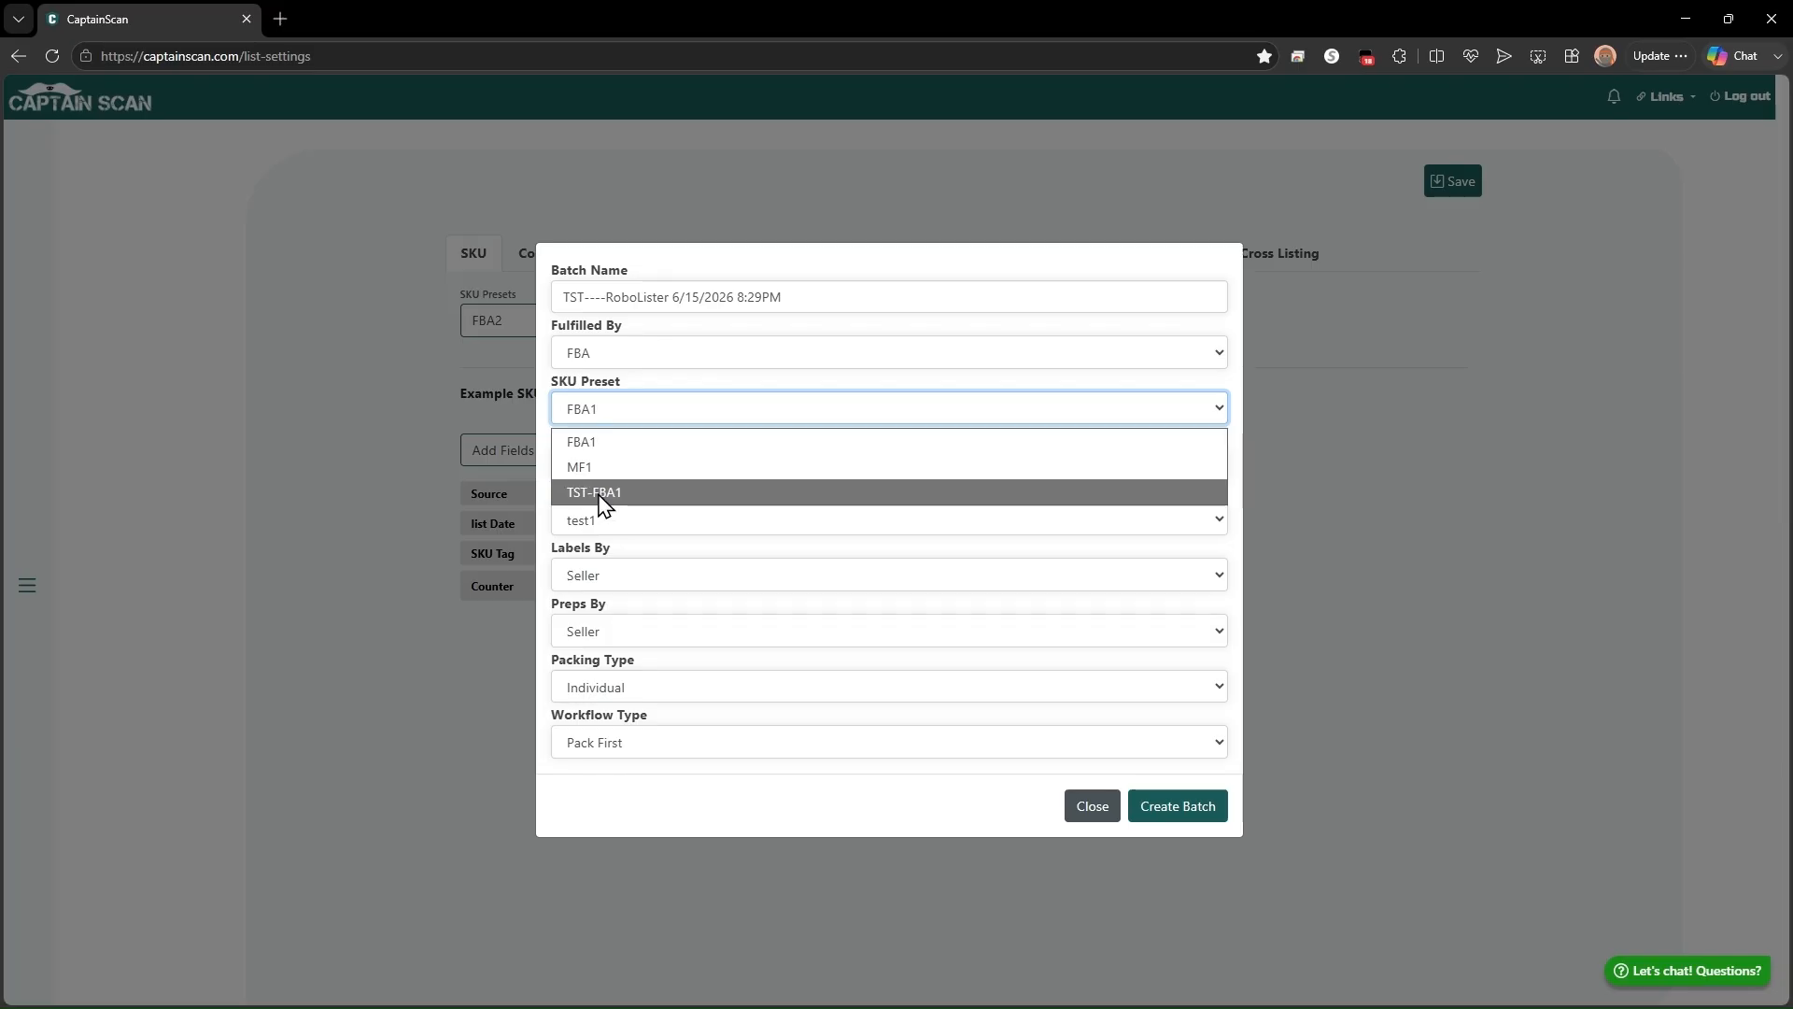
pyautogui.click(620, 444)
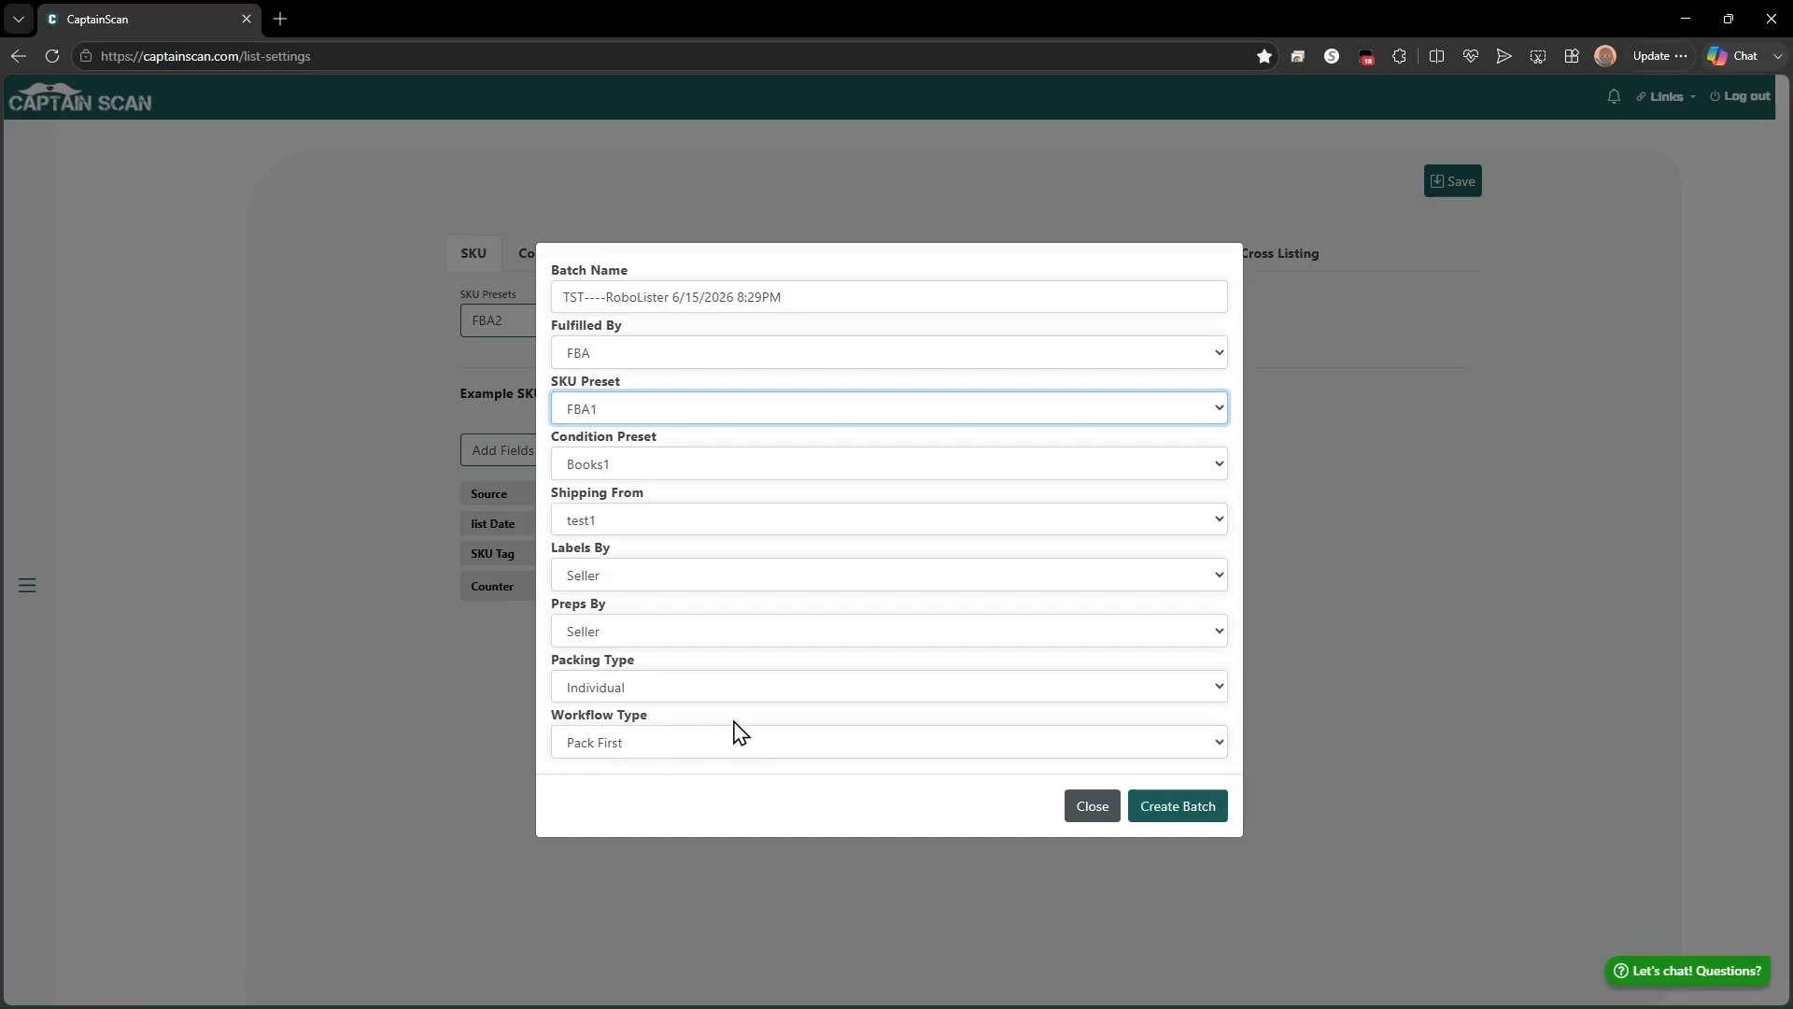
pyautogui.click(1185, 809)
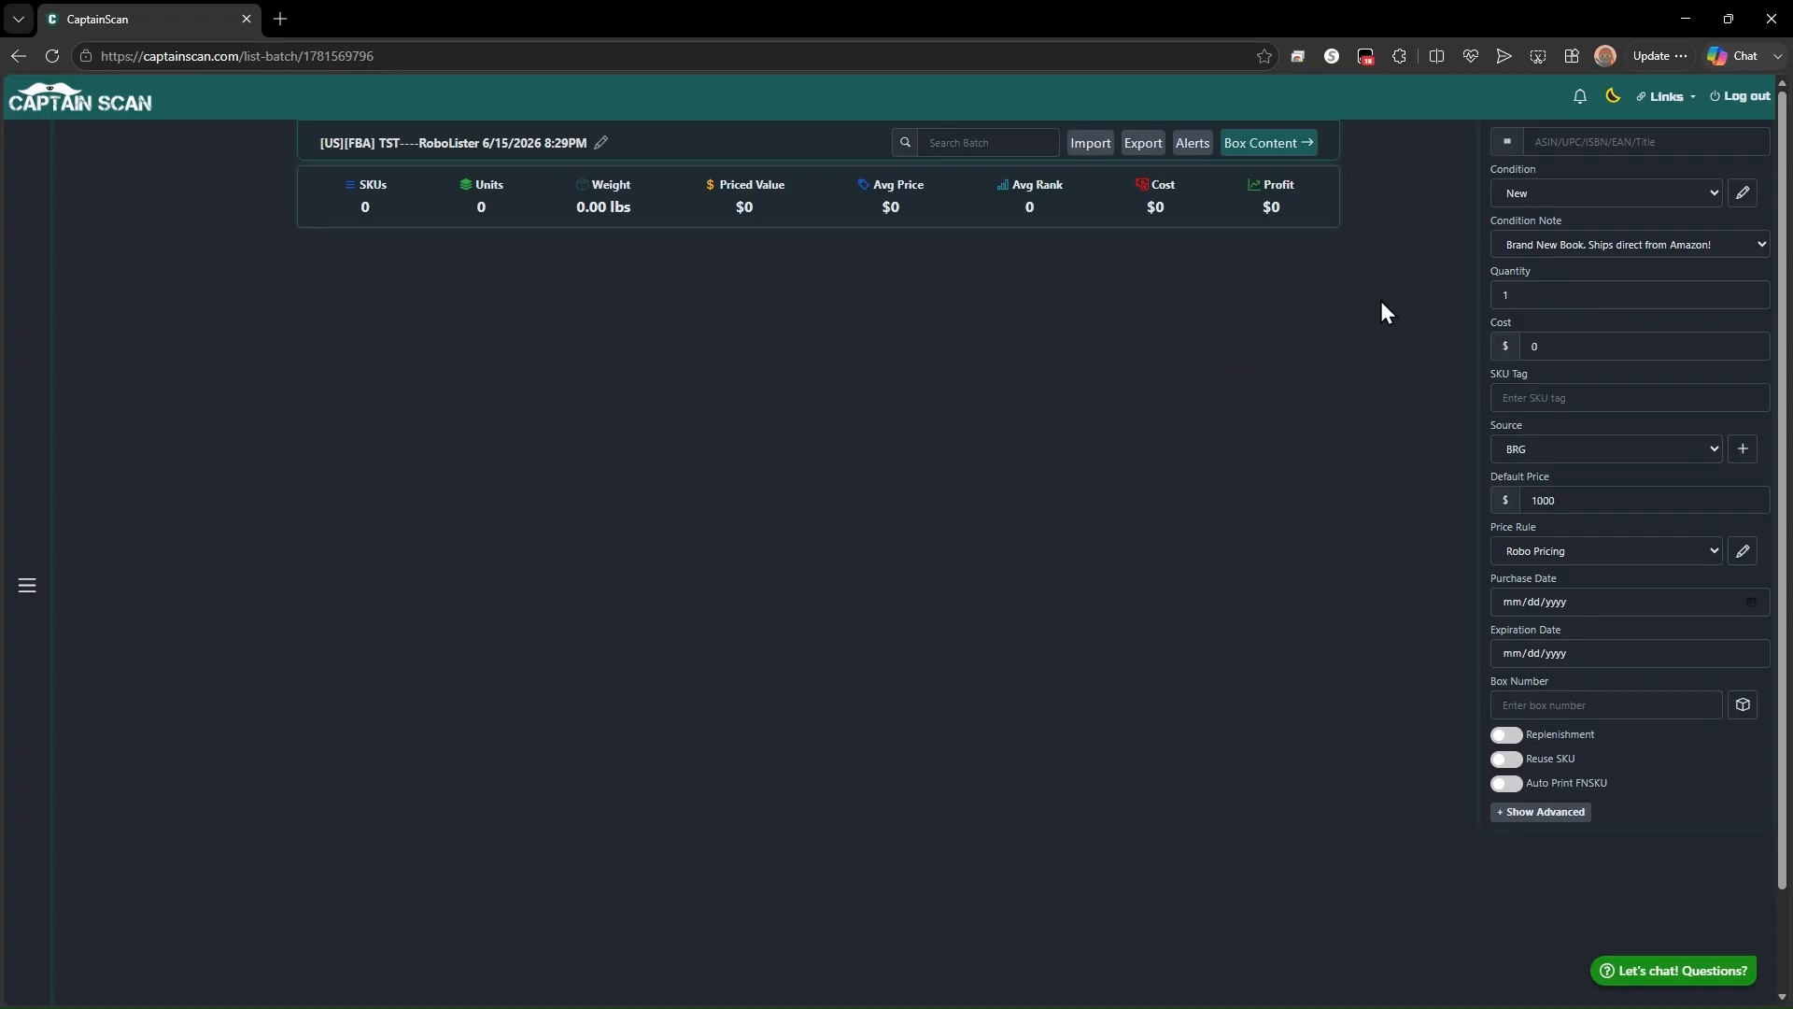
# Set the listing condition to Like New with the "Crisp pages. Clean cover and pages" condition note
pyautogui.click(1541, 195)
pyautogui.click(1543, 184)
pyautogui.click(1546, 185)
pyautogui.click(1526, 247)
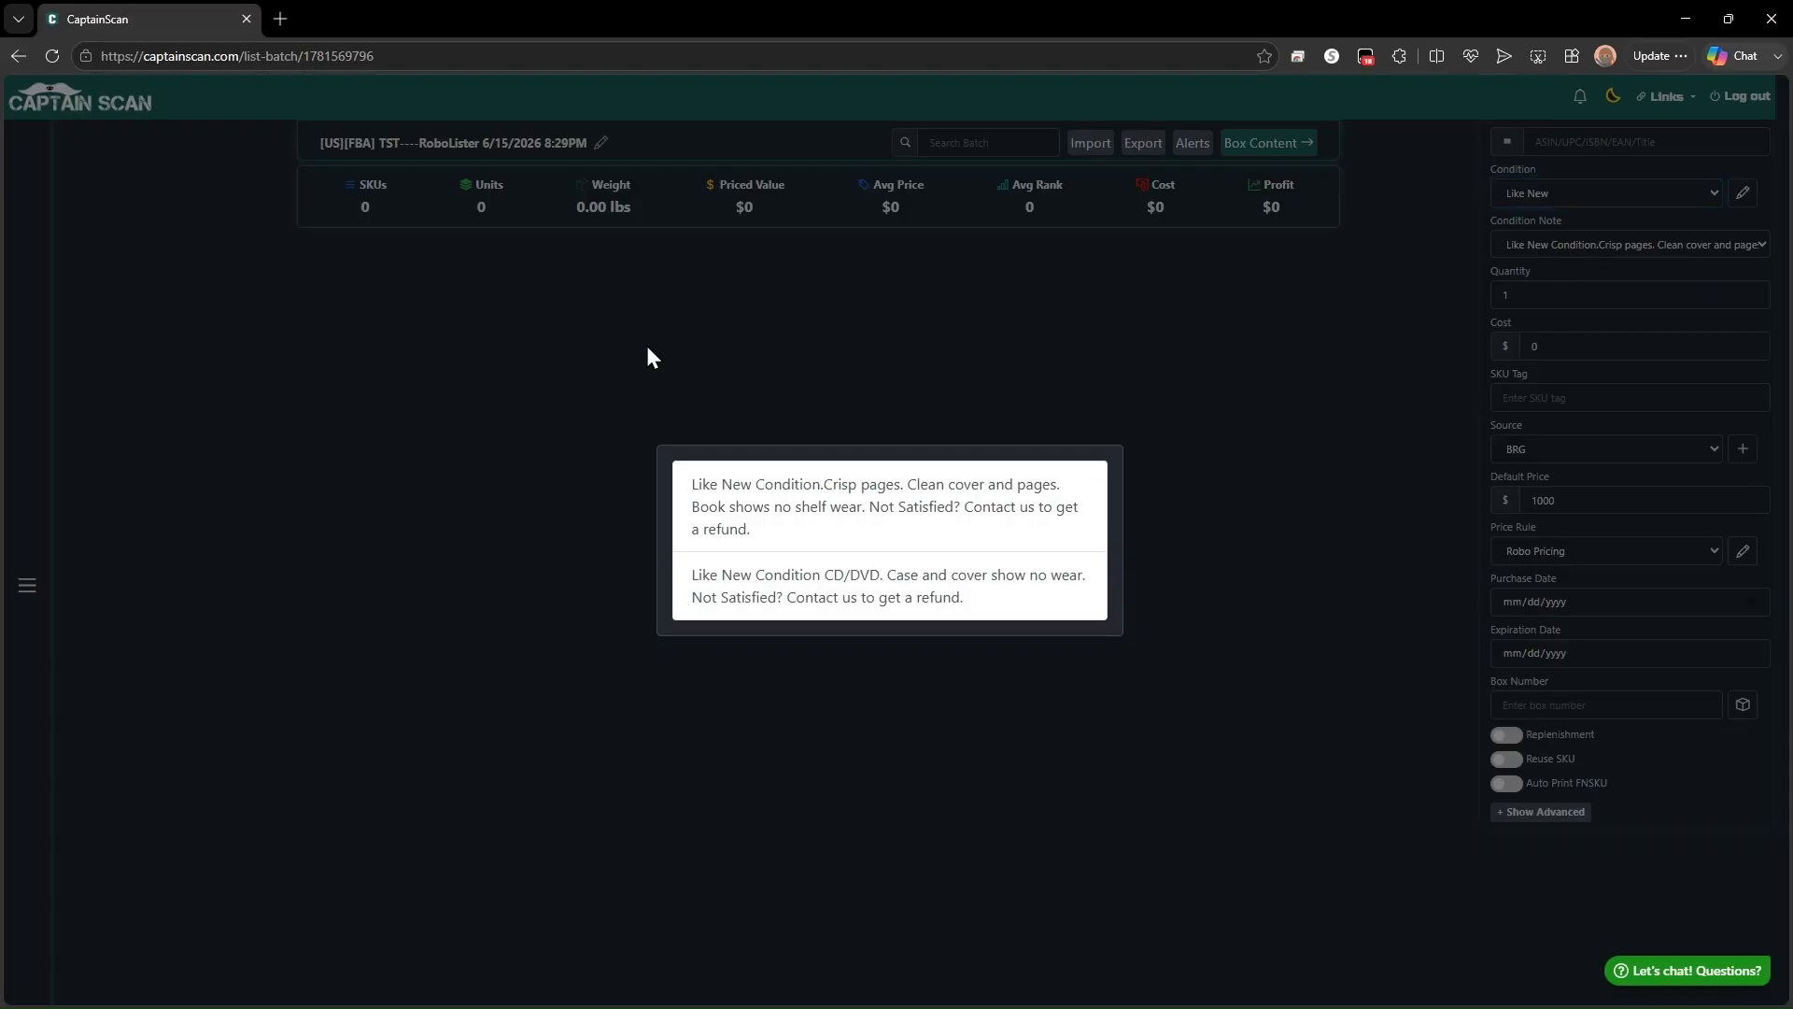
pyautogui.click(921, 519)
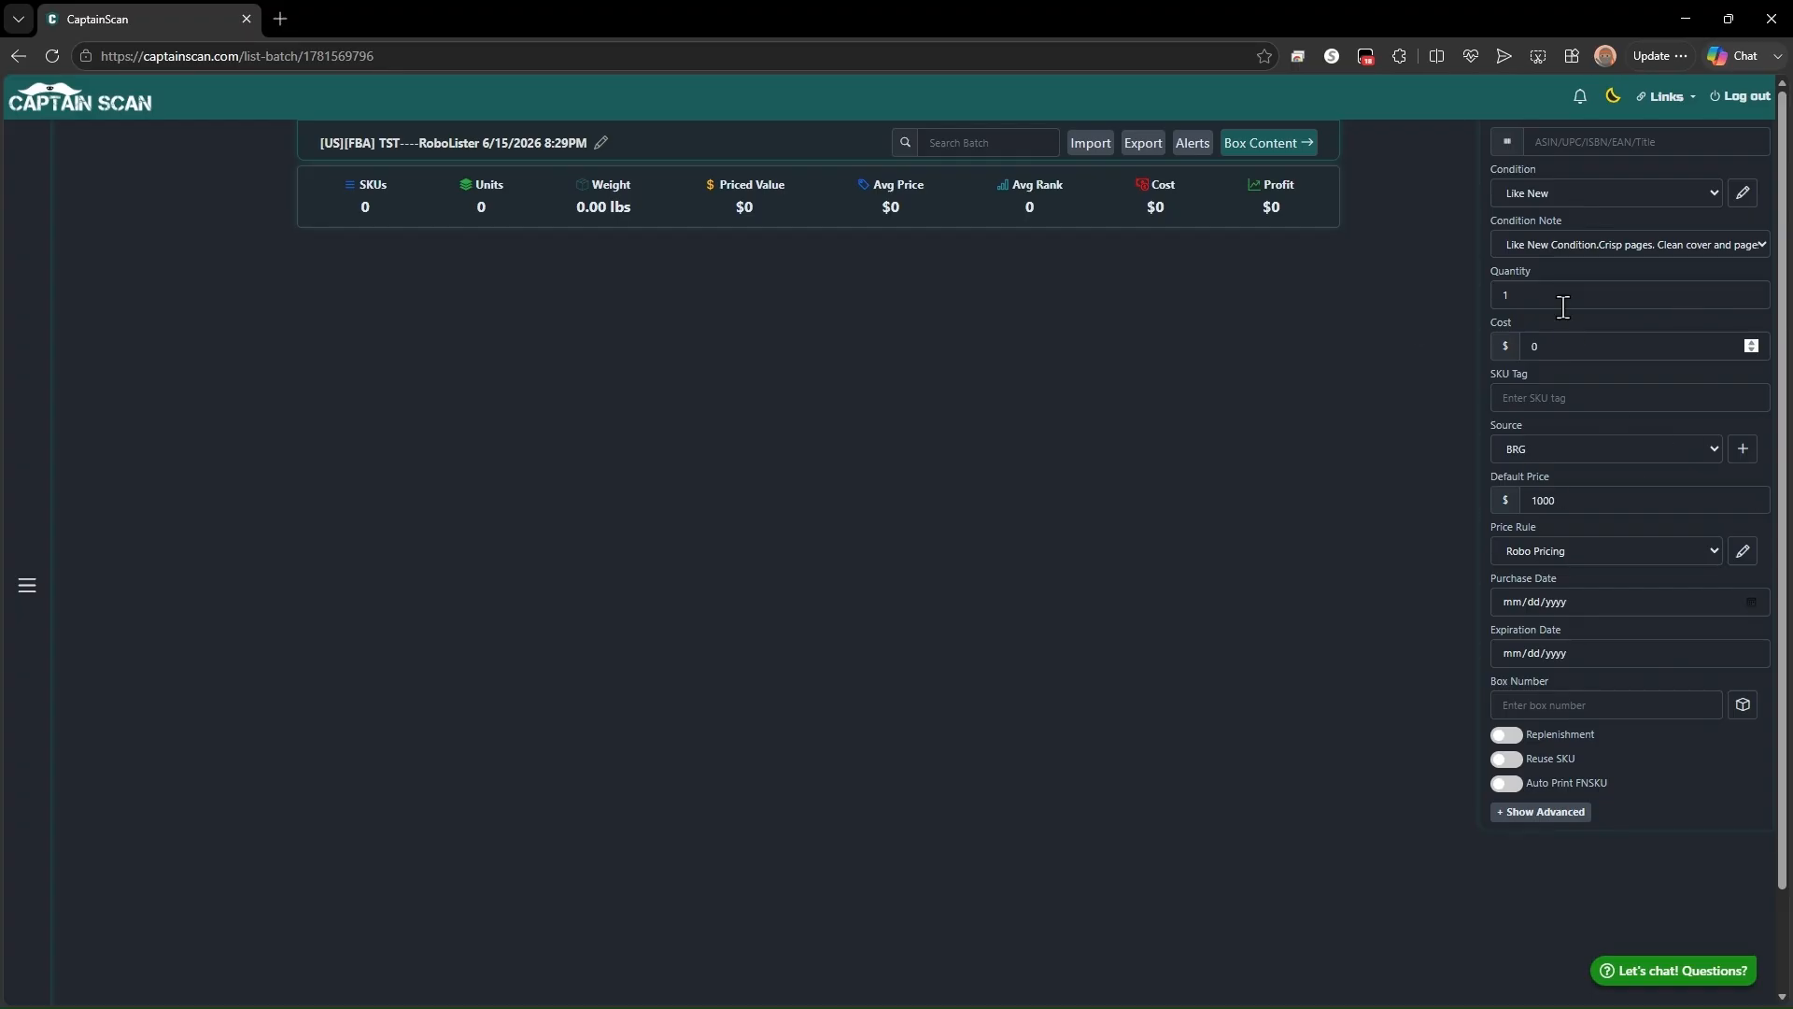
# Set the SKU tag to 9796, copied from the last four digits of the batch's web address
pyautogui.moveTo(1602, 294); pyautogui.dragTo(1399, 287)
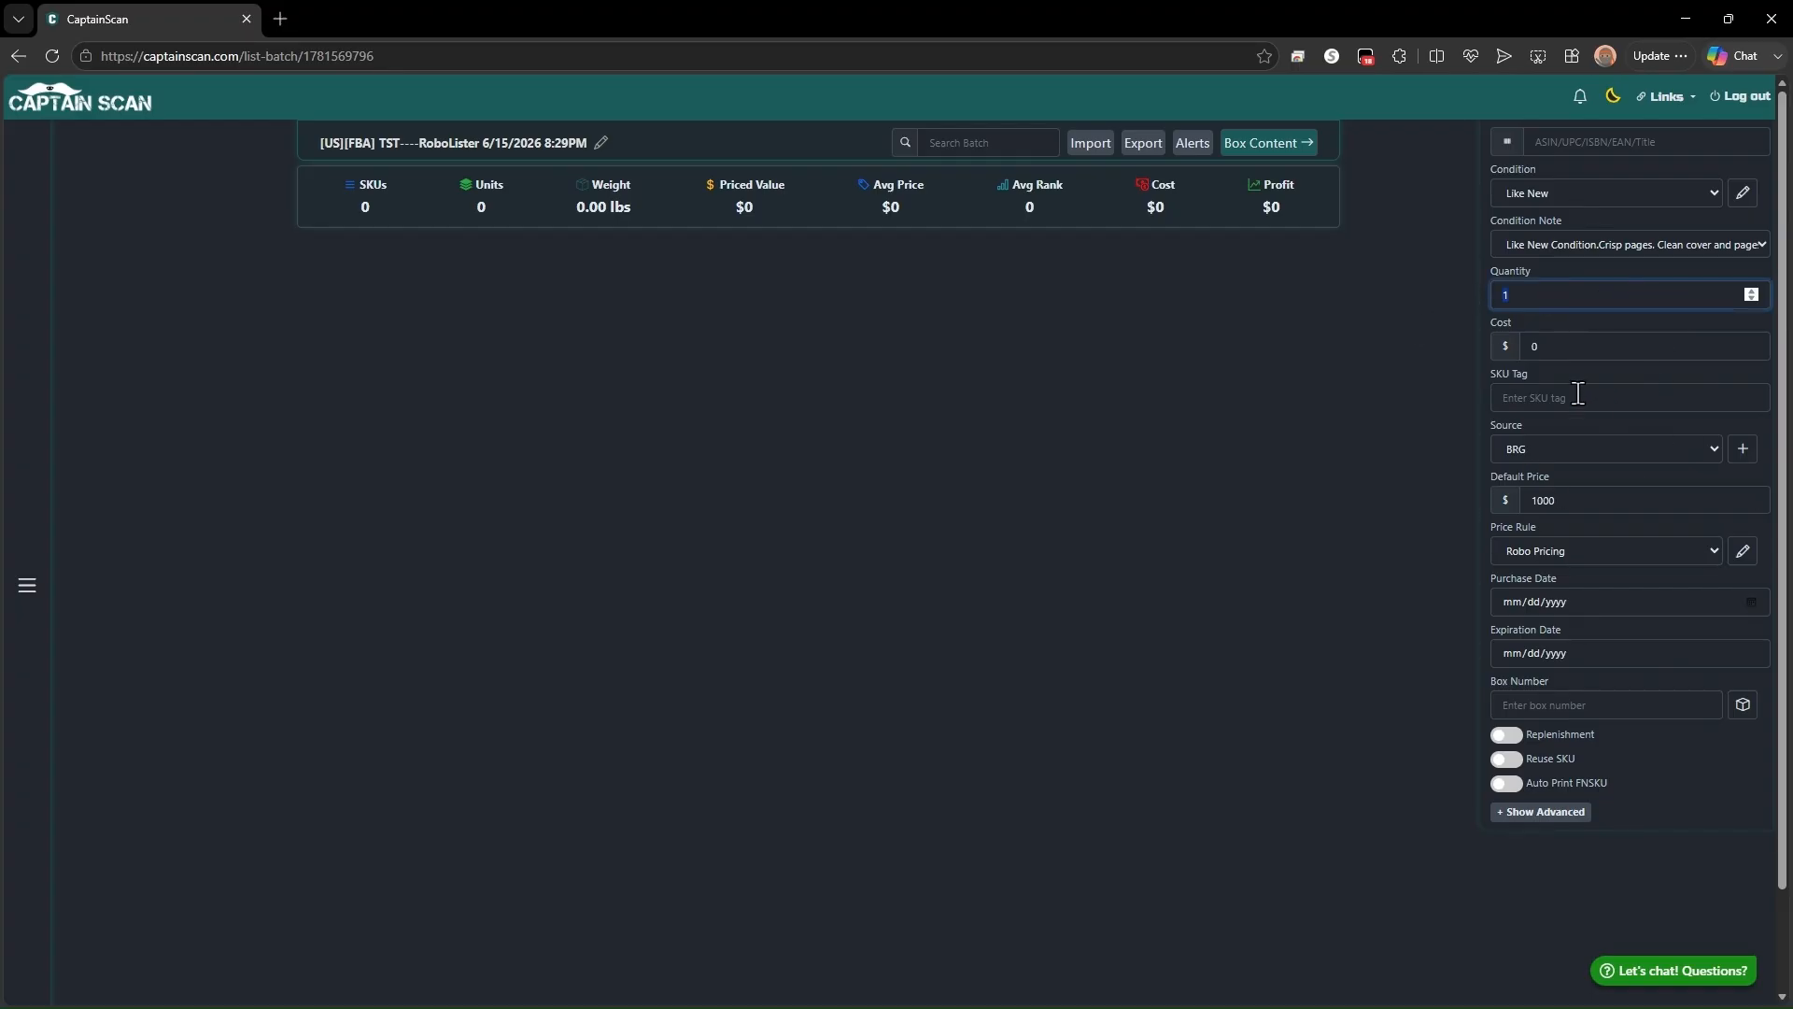
pyautogui.moveTo(1605, 348); pyautogui.dragTo(1414, 364)
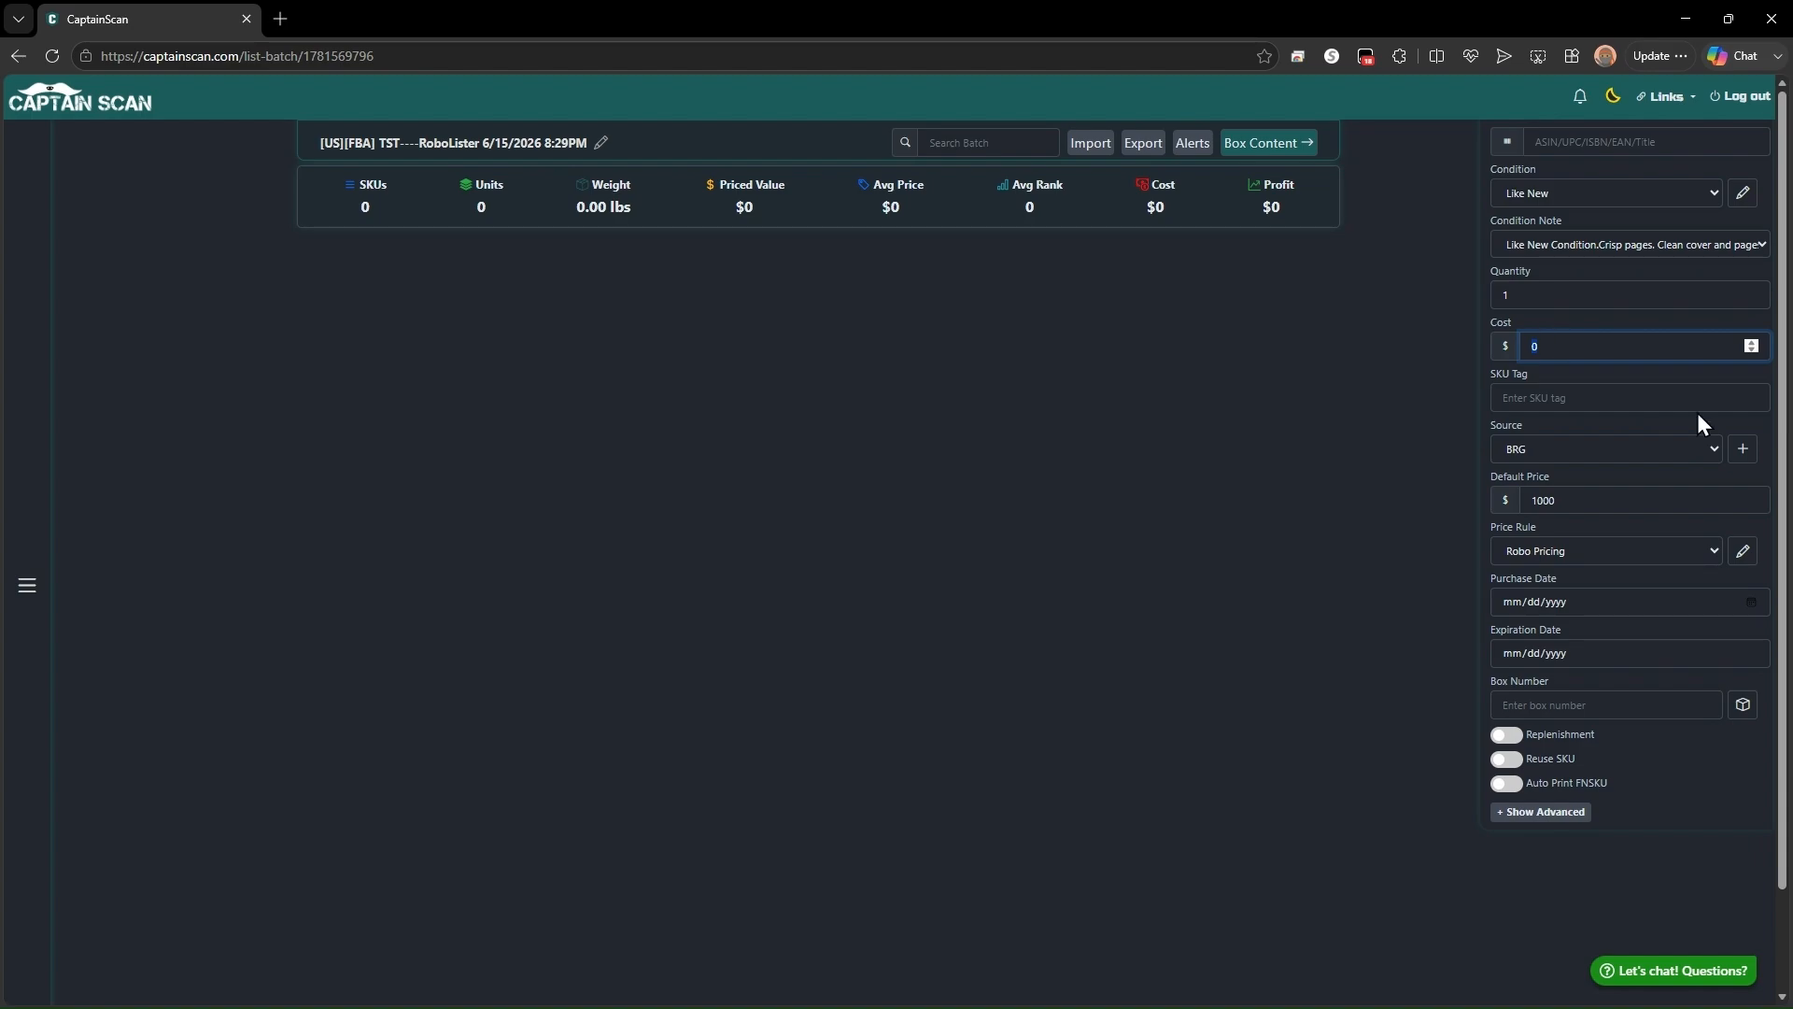
pyautogui.click(1566, 398)
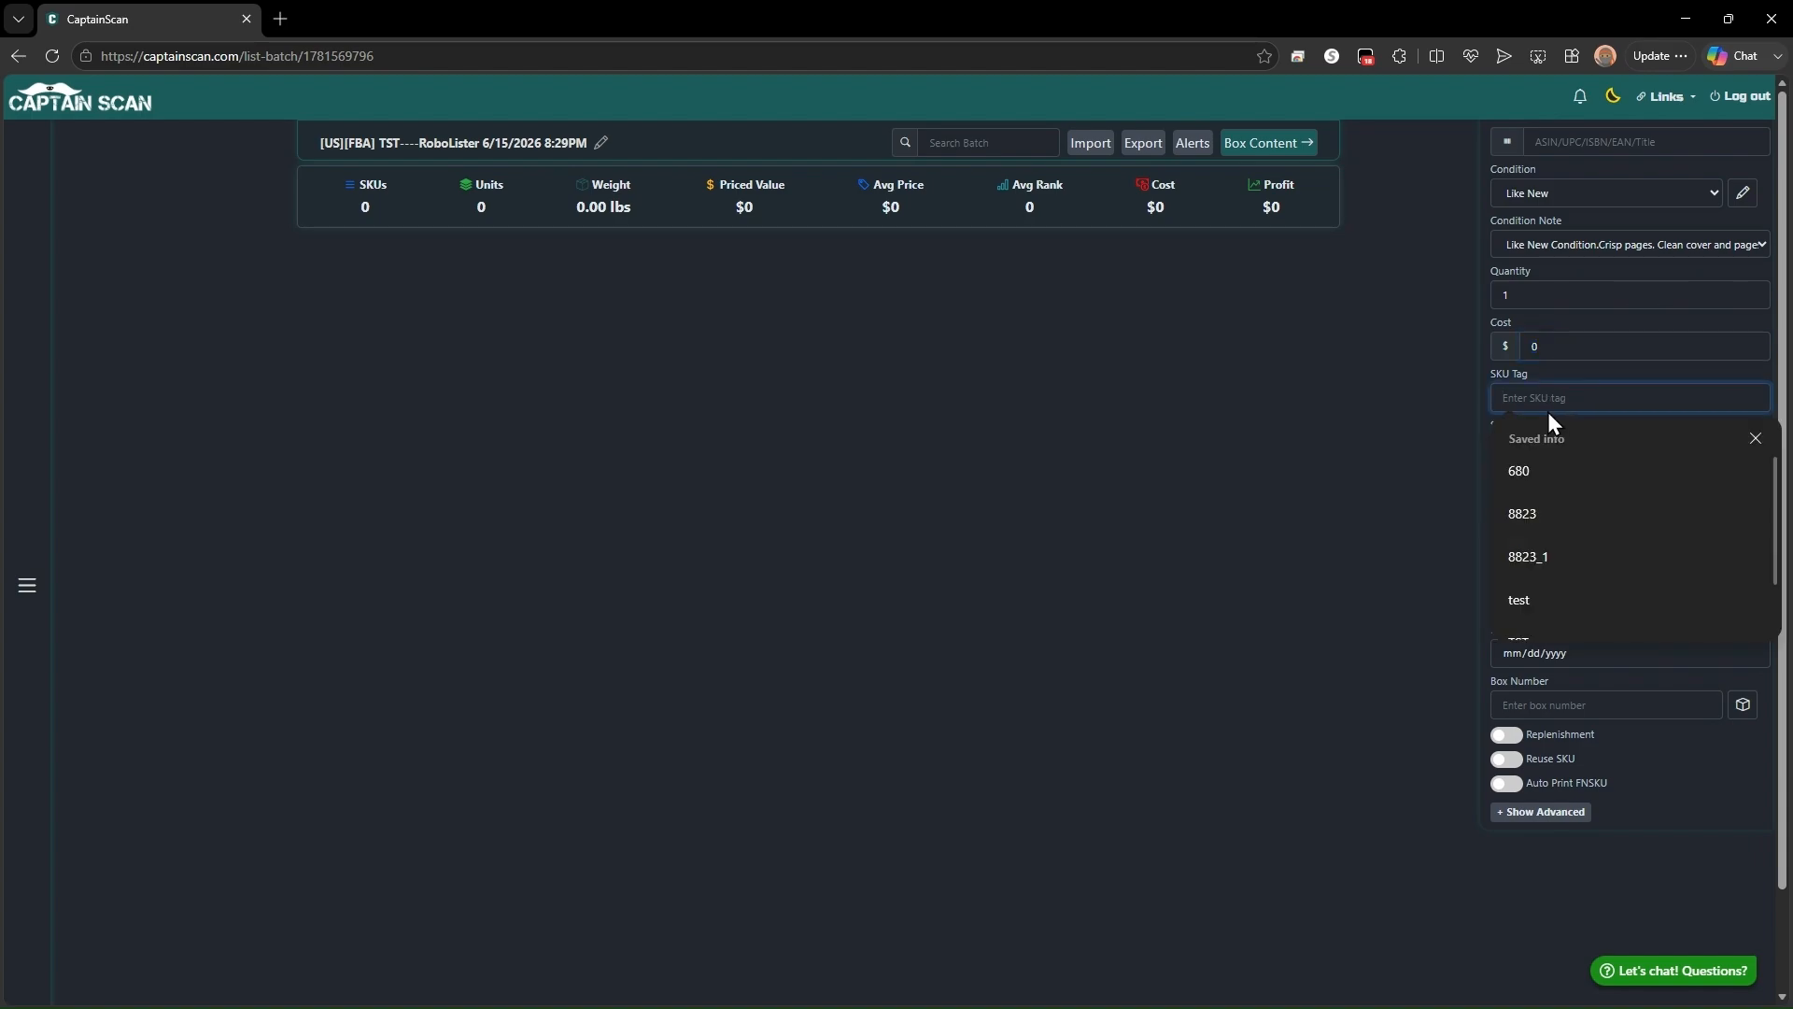
pyautogui.click(1756, 439)
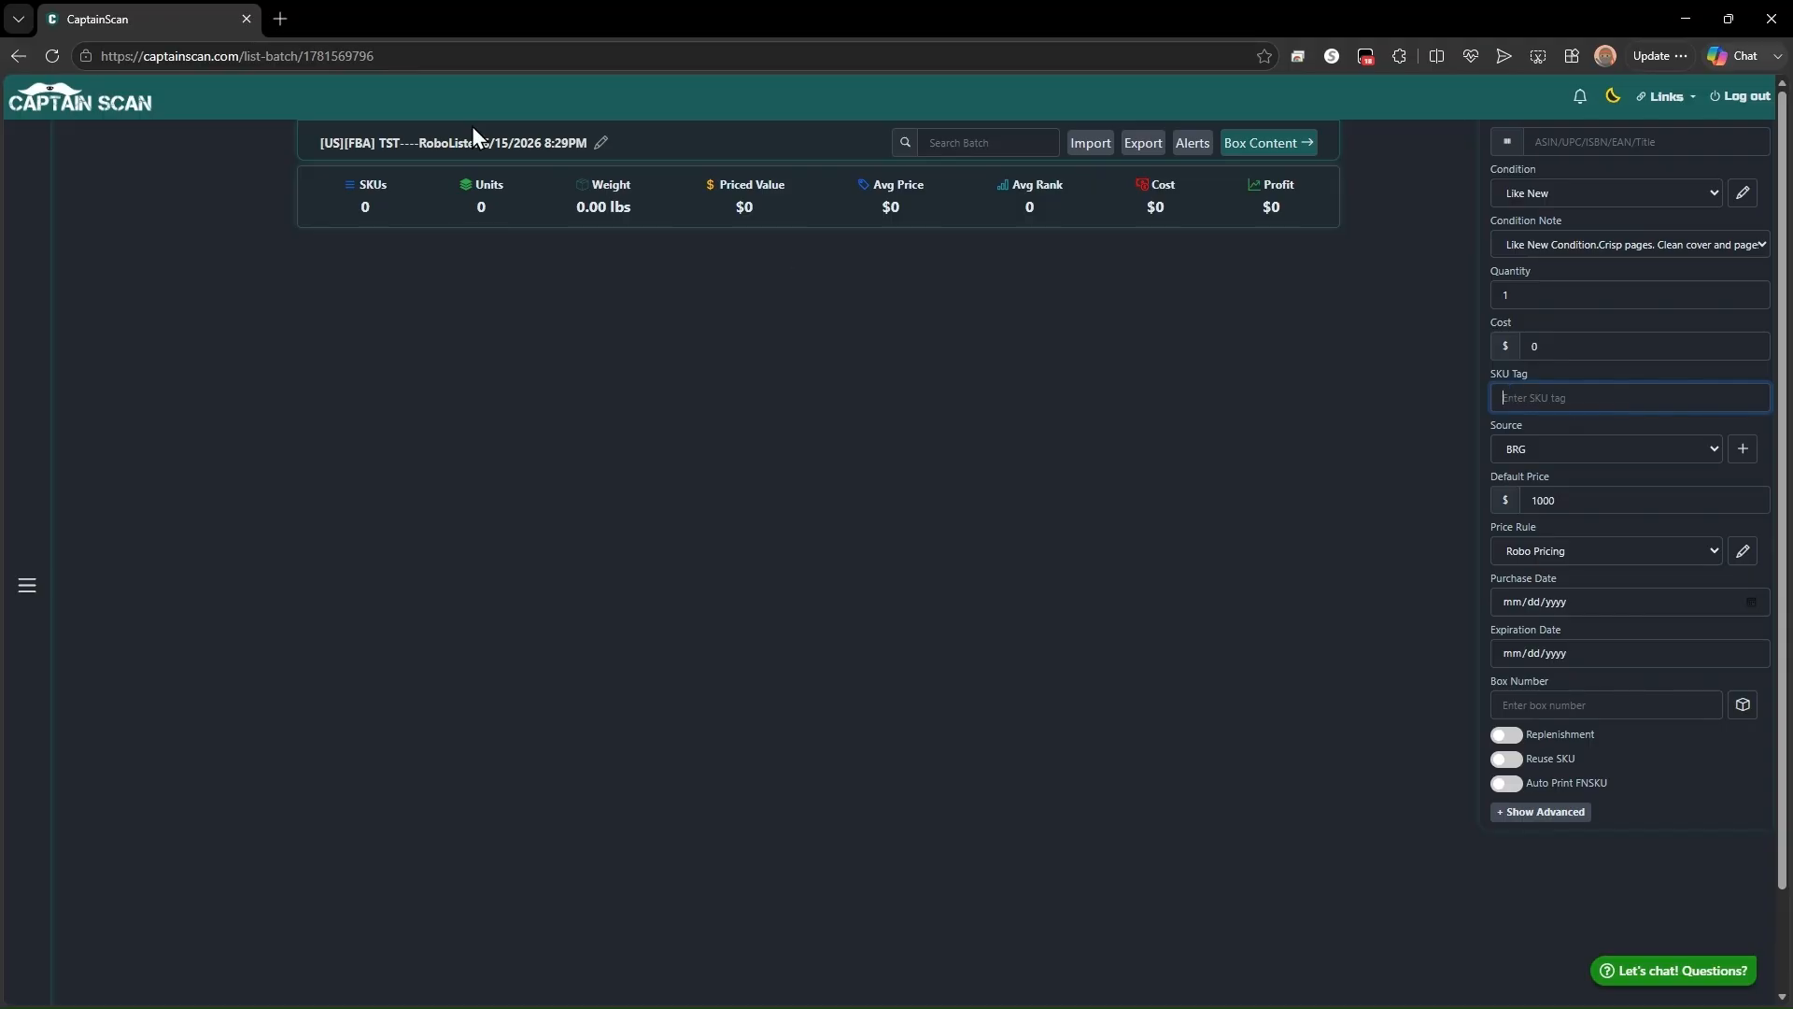
pyautogui.scroll(-1, 473, 126)
pyautogui.moveTo(399, 58); pyautogui.dragTo(346, 81)
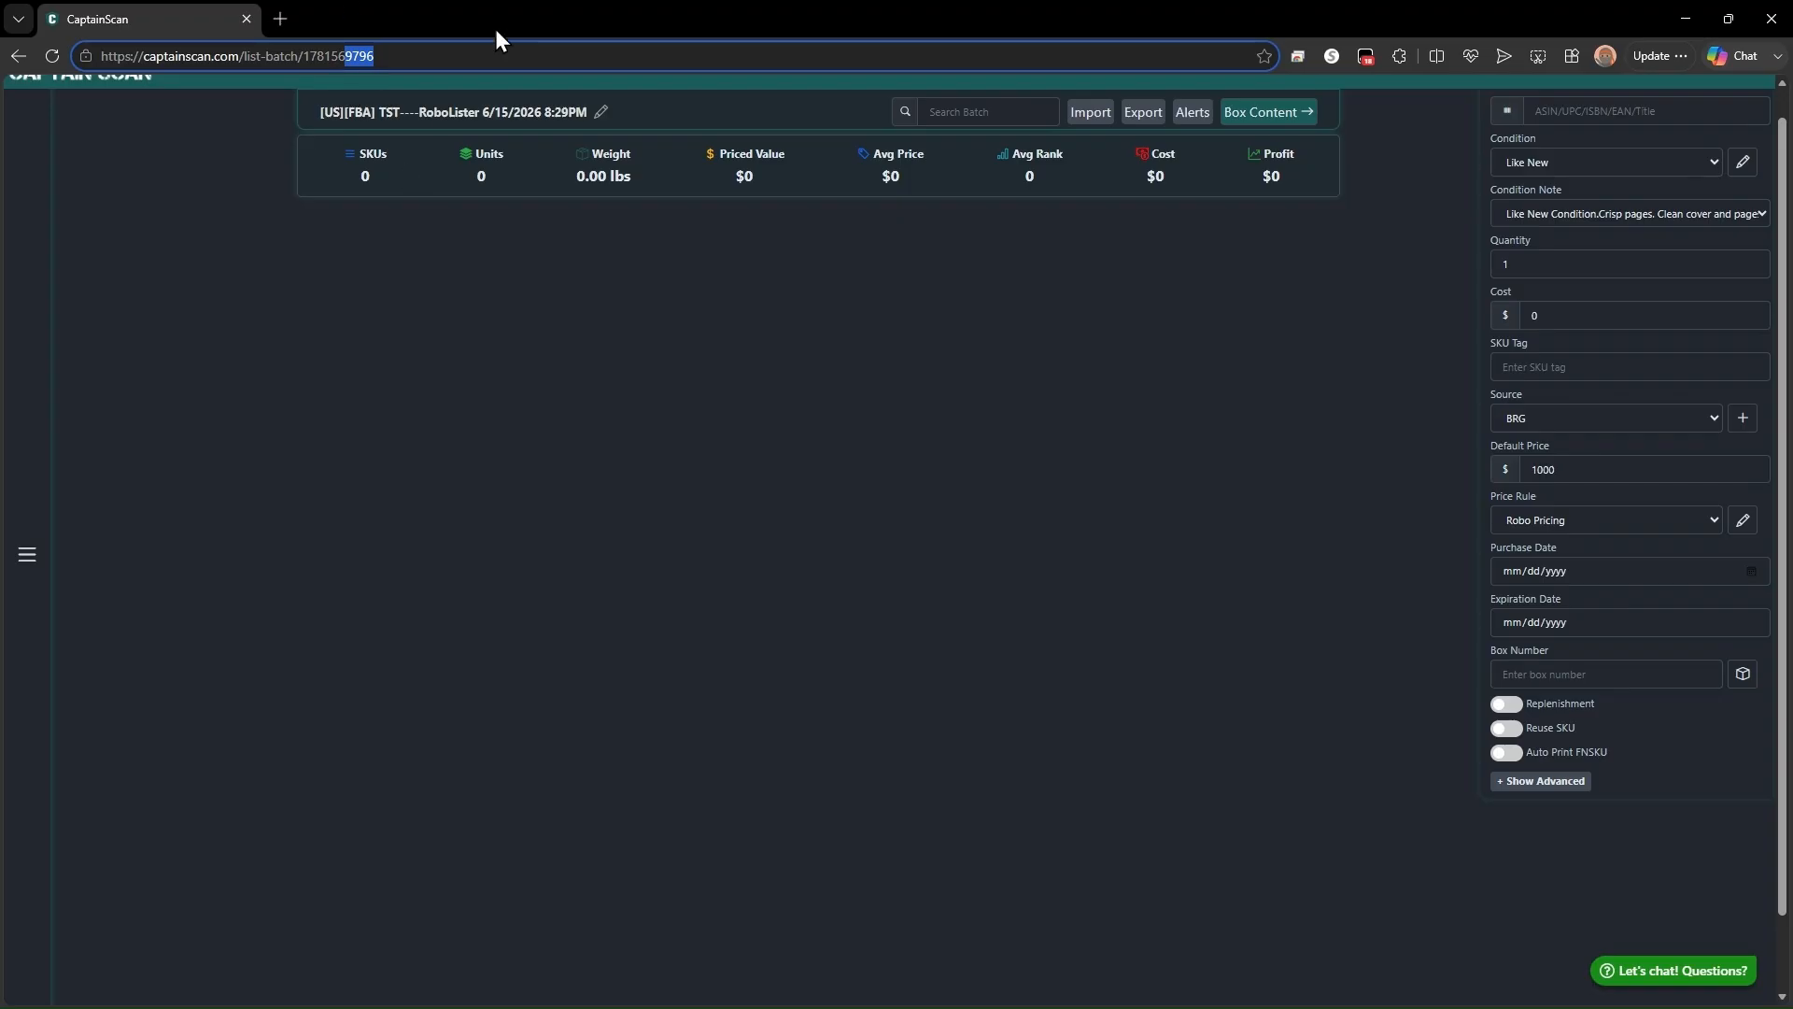
pyautogui.hotkey('ctrl', 'c')
pyautogui.click(1579, 368)
pyautogui.hotkey('ctrl', 'v')
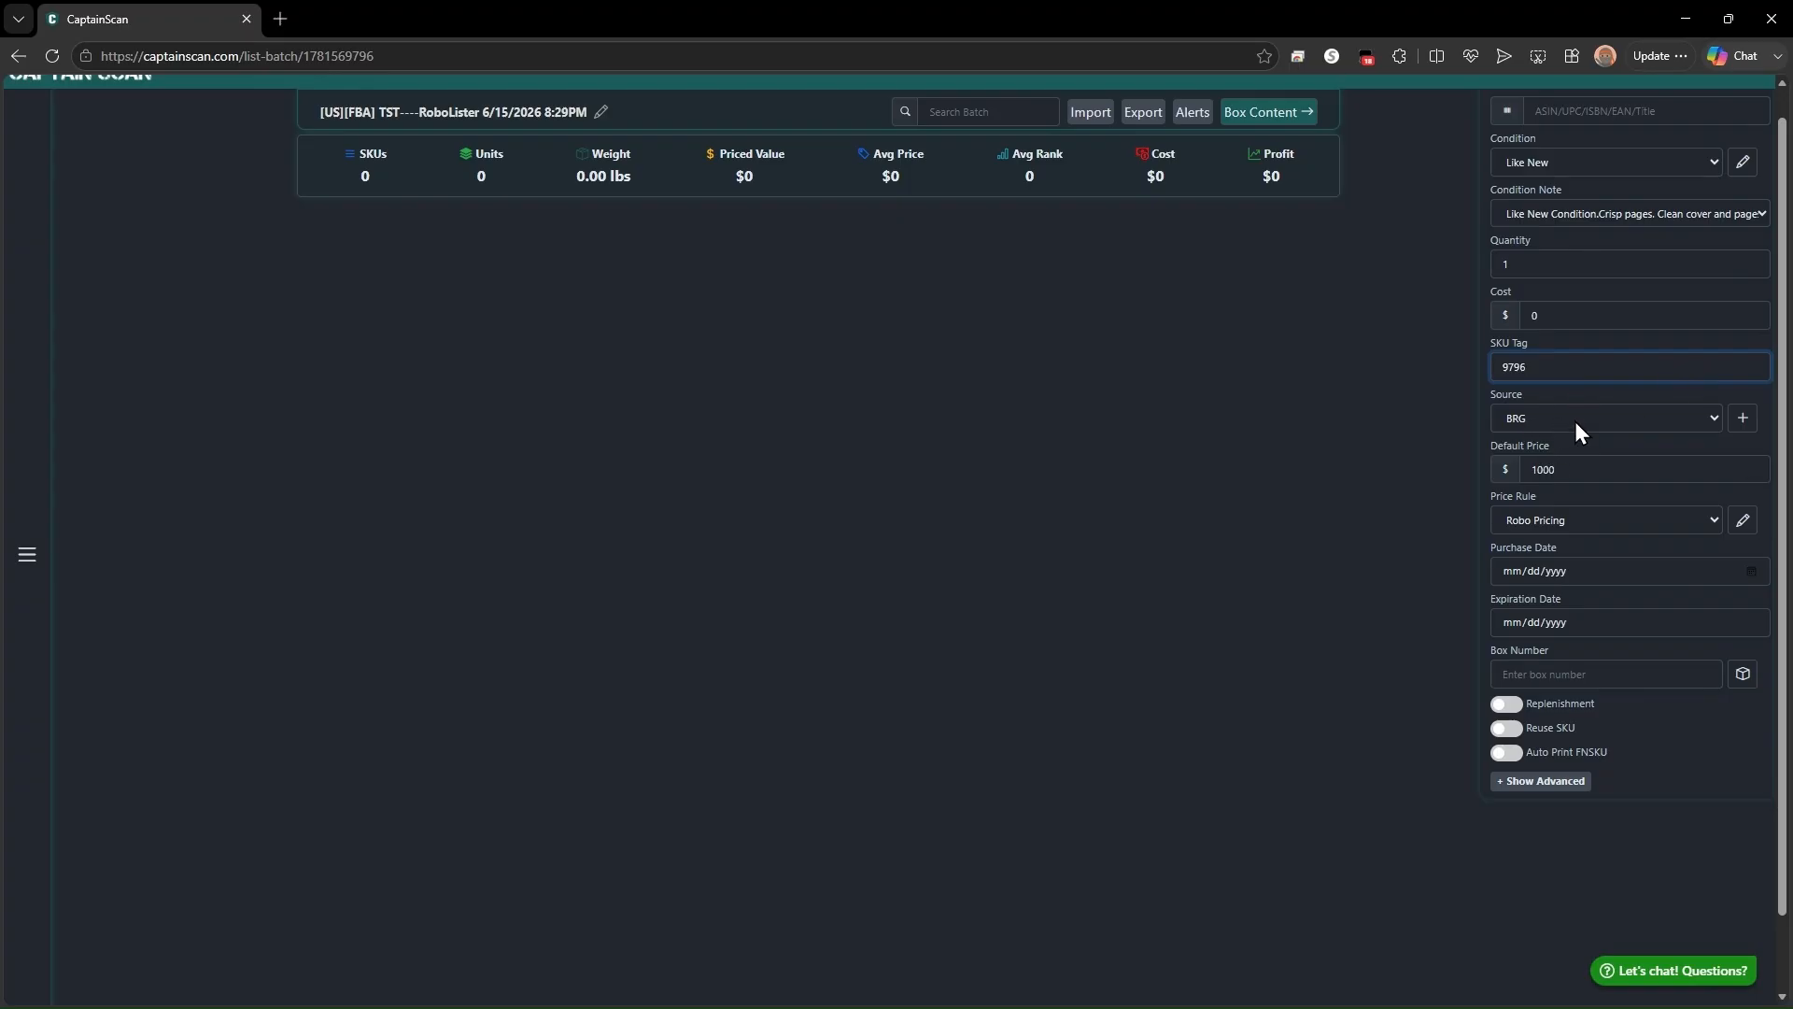
# Keep the Robo Pricing price rule and set the box number to 1
pyautogui.click(1594, 523)
pyautogui.click(1638, 489)
pyautogui.click(1555, 672)
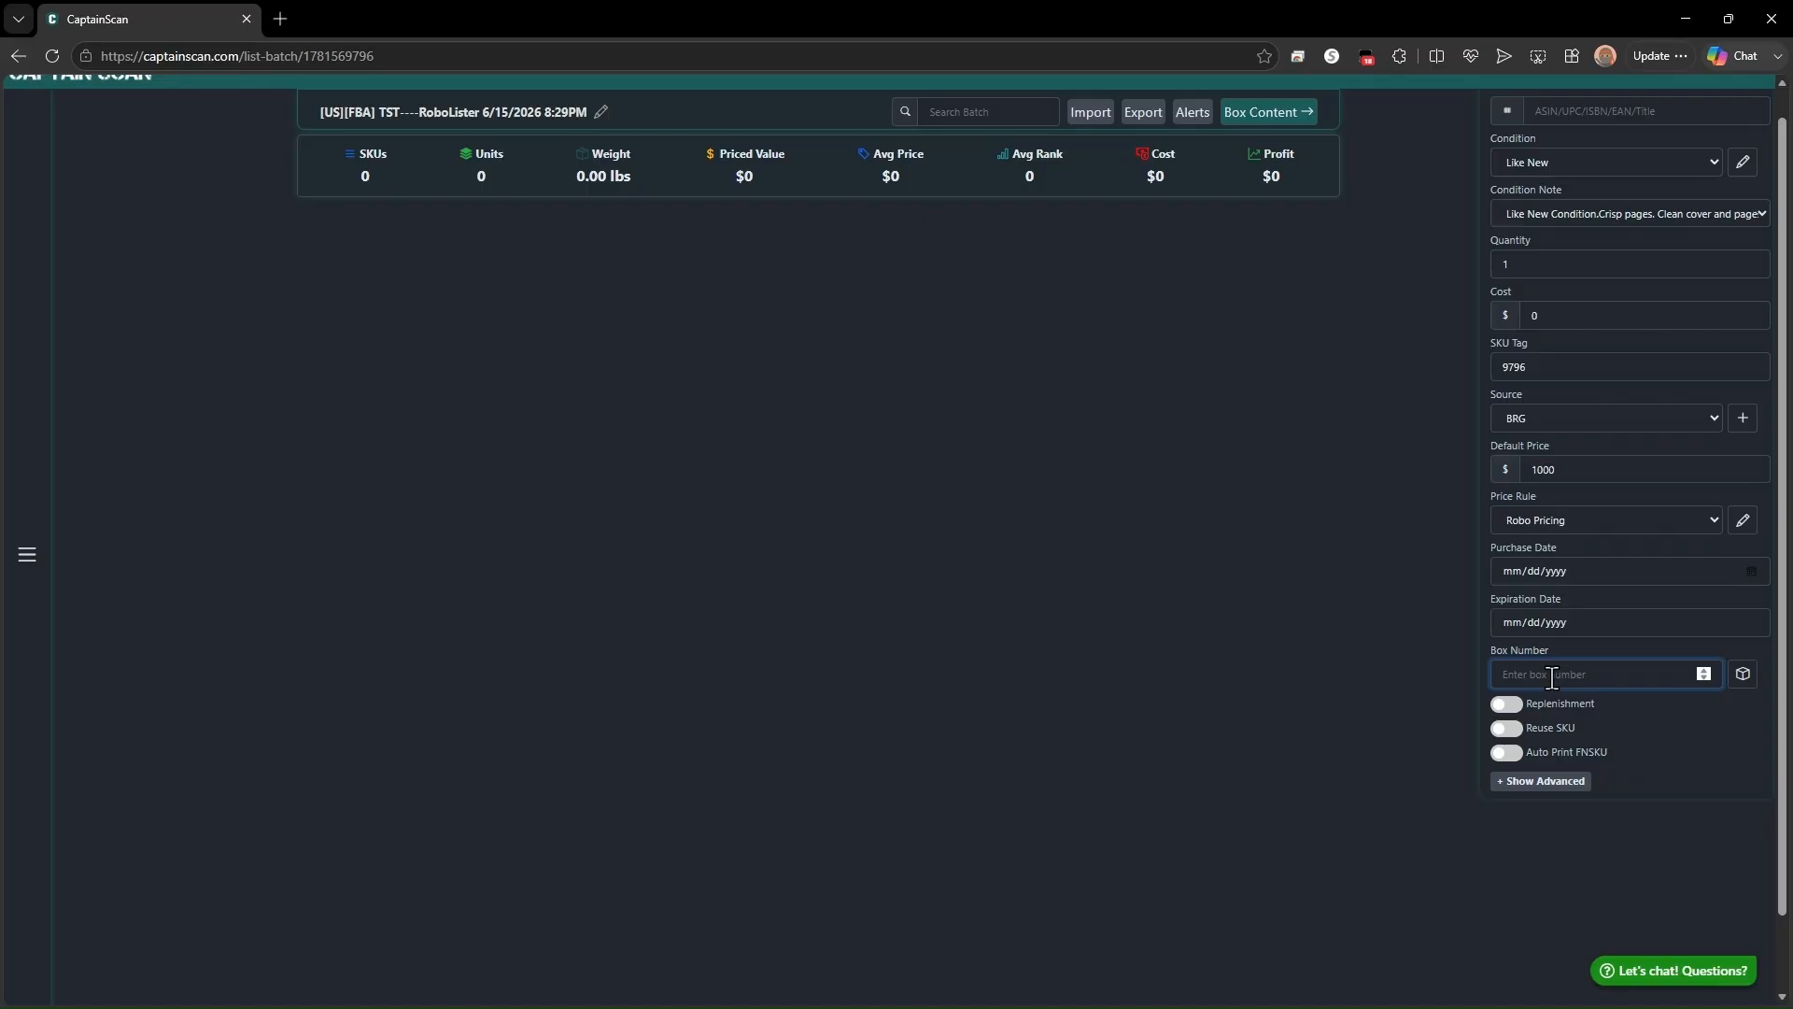
pyautogui.write('1')
# Enable Replenishment with the Auto Replenishment type, and briefly switch Auto Print FNSKU on and back off
pyautogui.click(1508, 704)
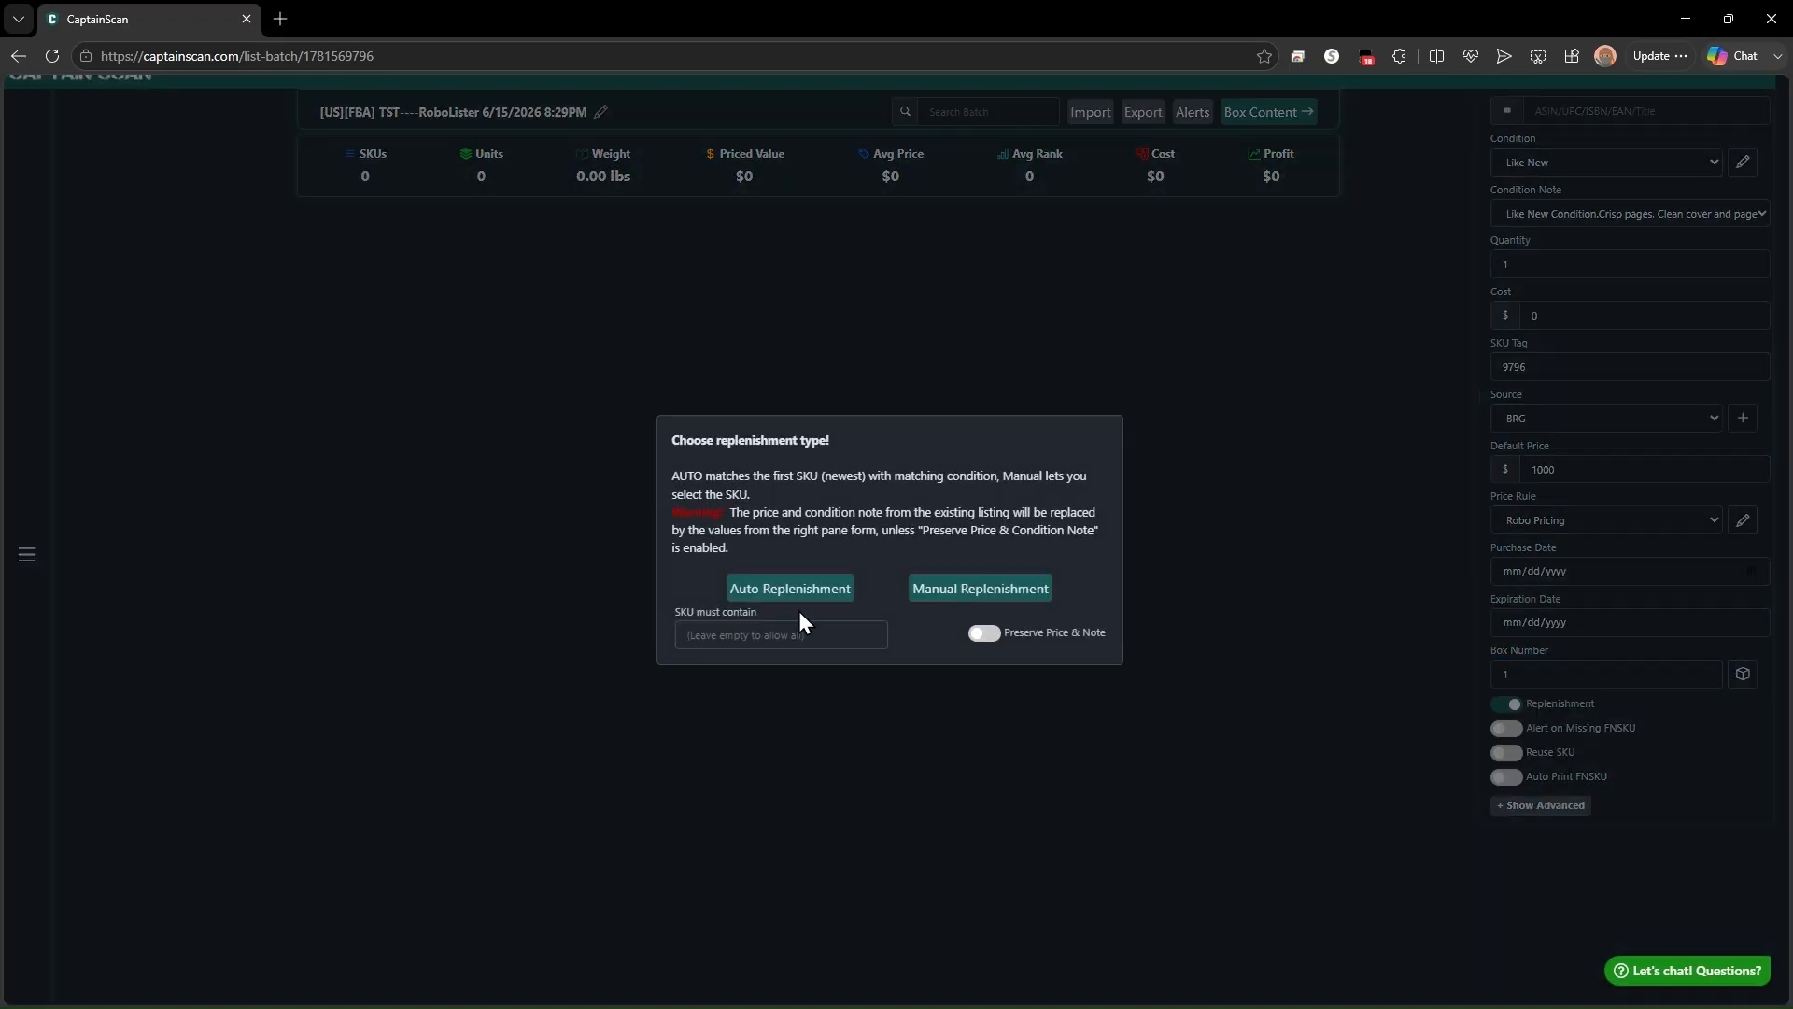
pyautogui.click(794, 590)
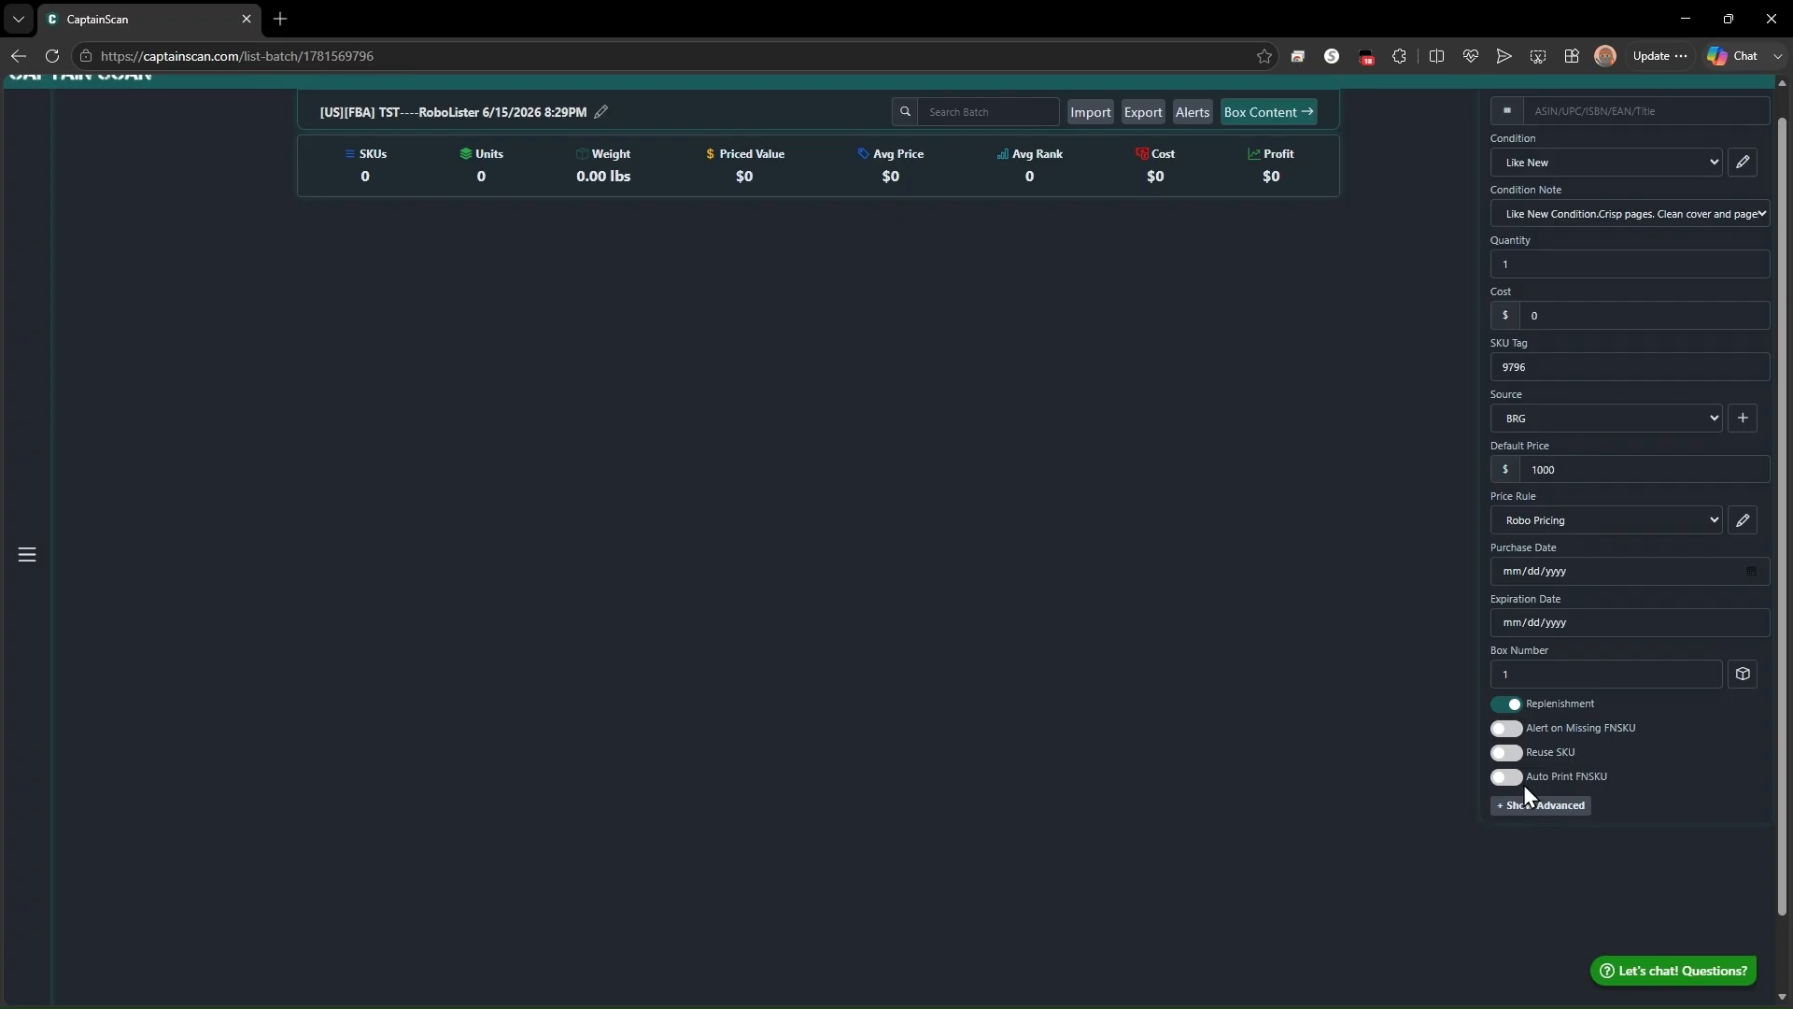
pyautogui.click(1517, 778)
pyautogui.click(1512, 781)
pyautogui.moveTo(1557, 733)
pyautogui.click(1611, 105)
pyautogui.write('1612680305')
pyautogui.press('Return')
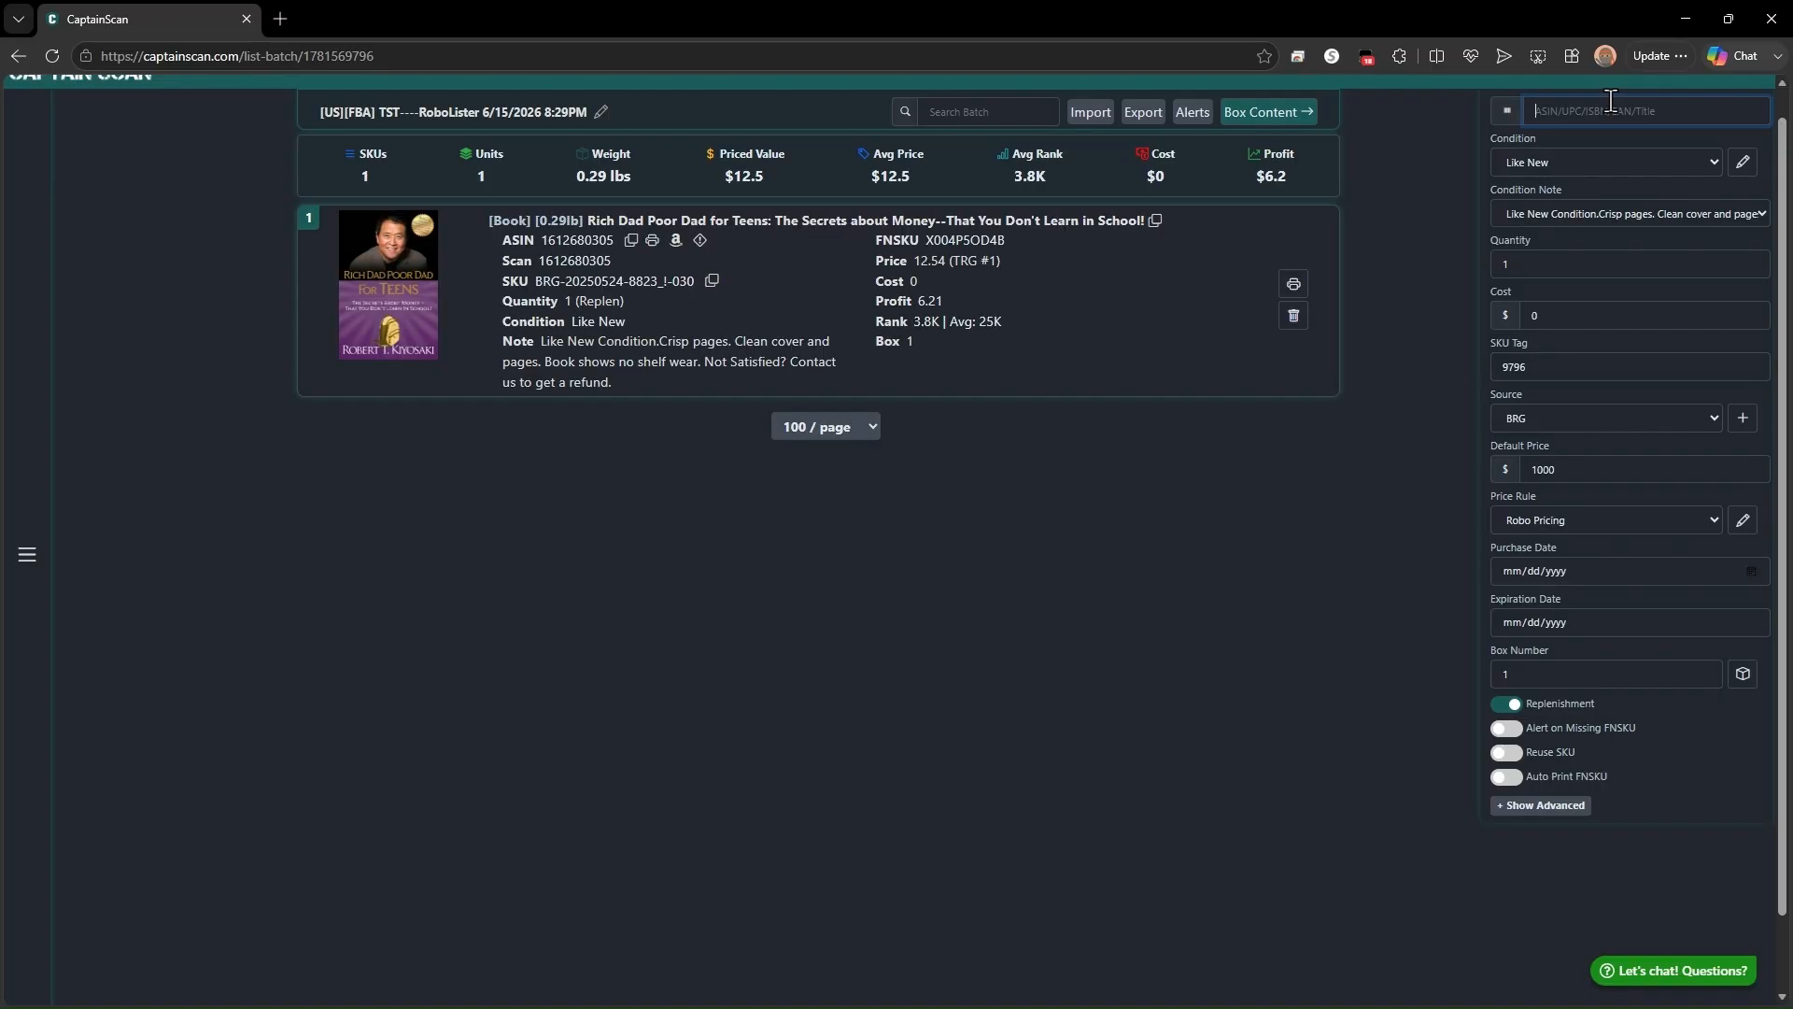
pyautogui.write('0140014454')
pyautogui.press('Return')
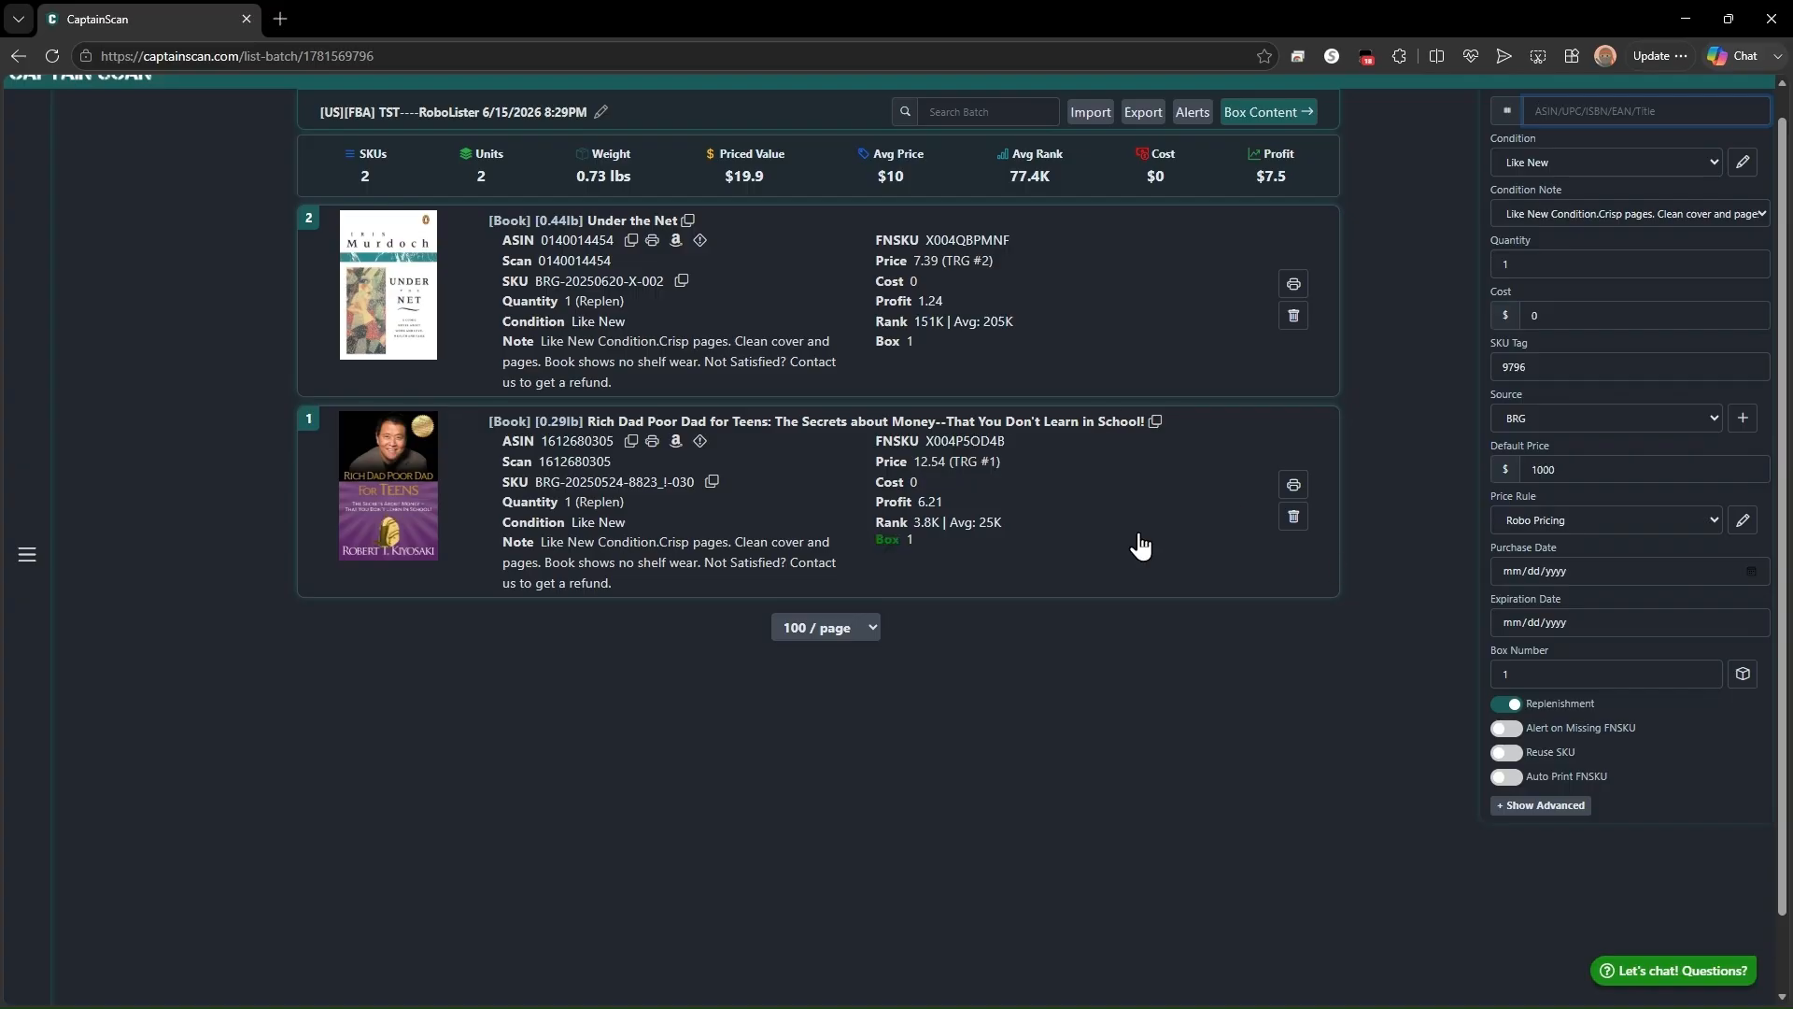
# Examine the condition note editor and the pricing screen for the book Under the Net without changing them
pyautogui.click(1507, 777)
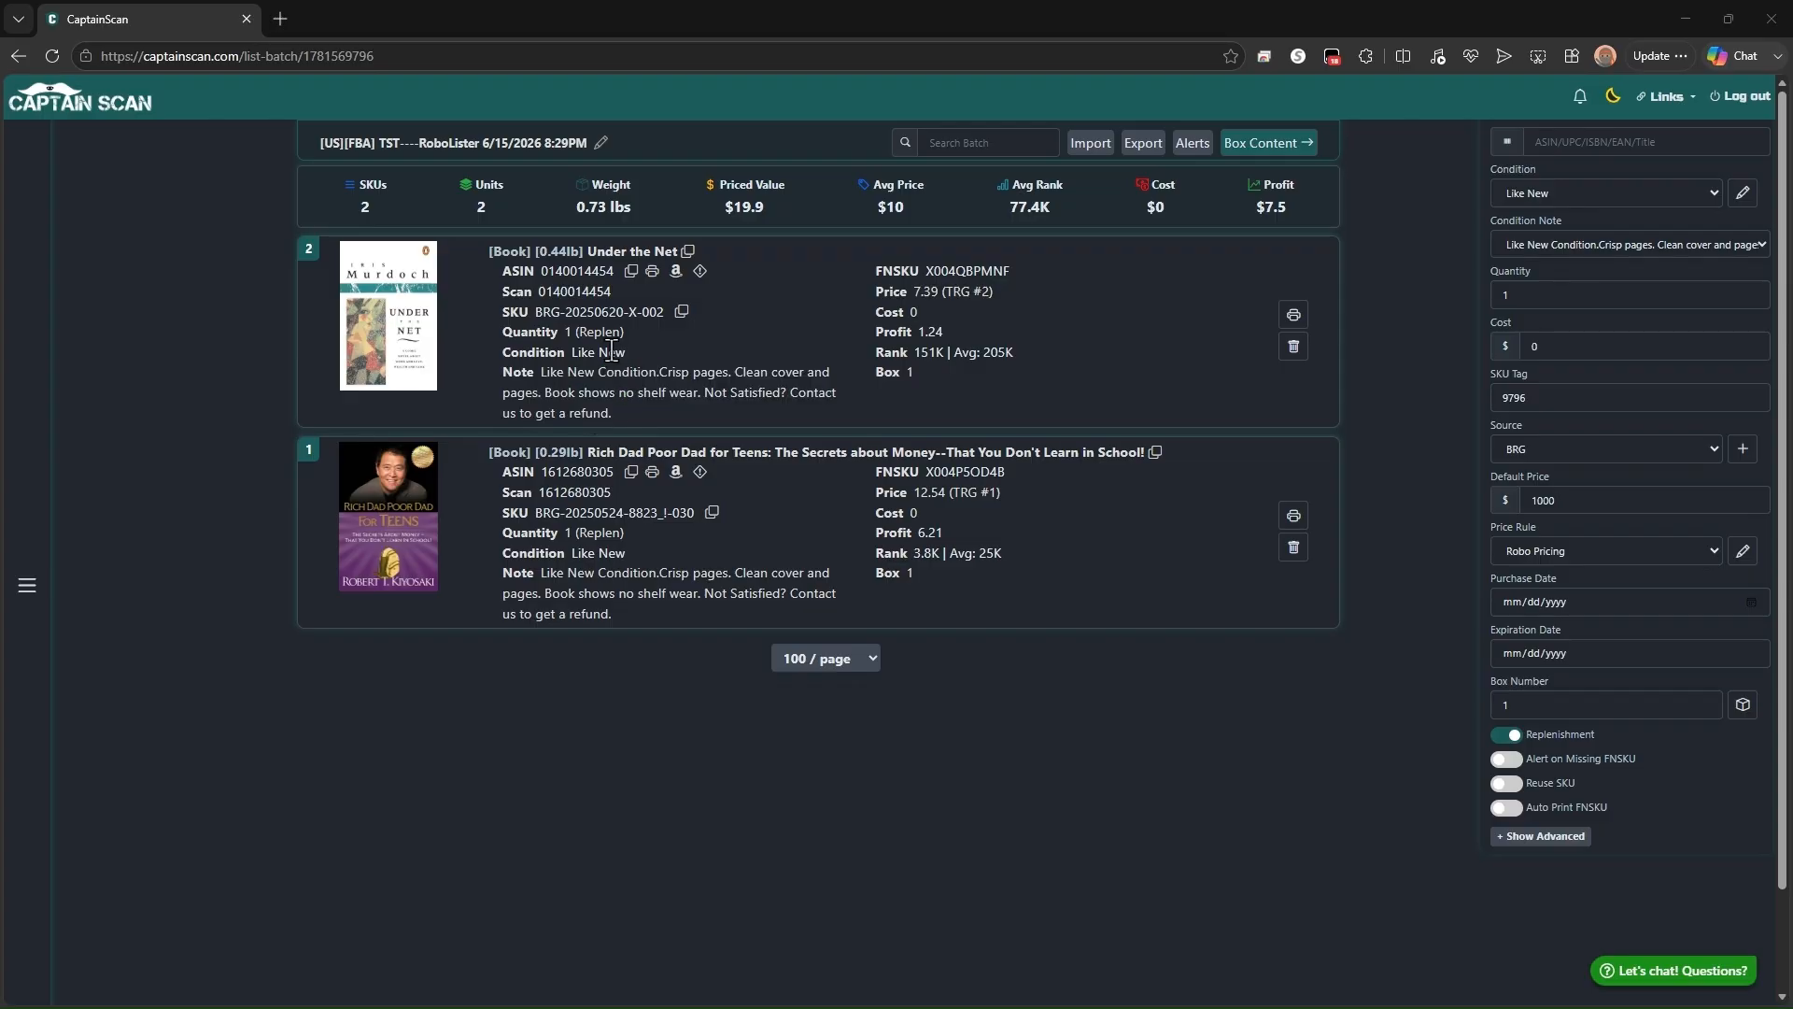
pyautogui.click(607, 390)
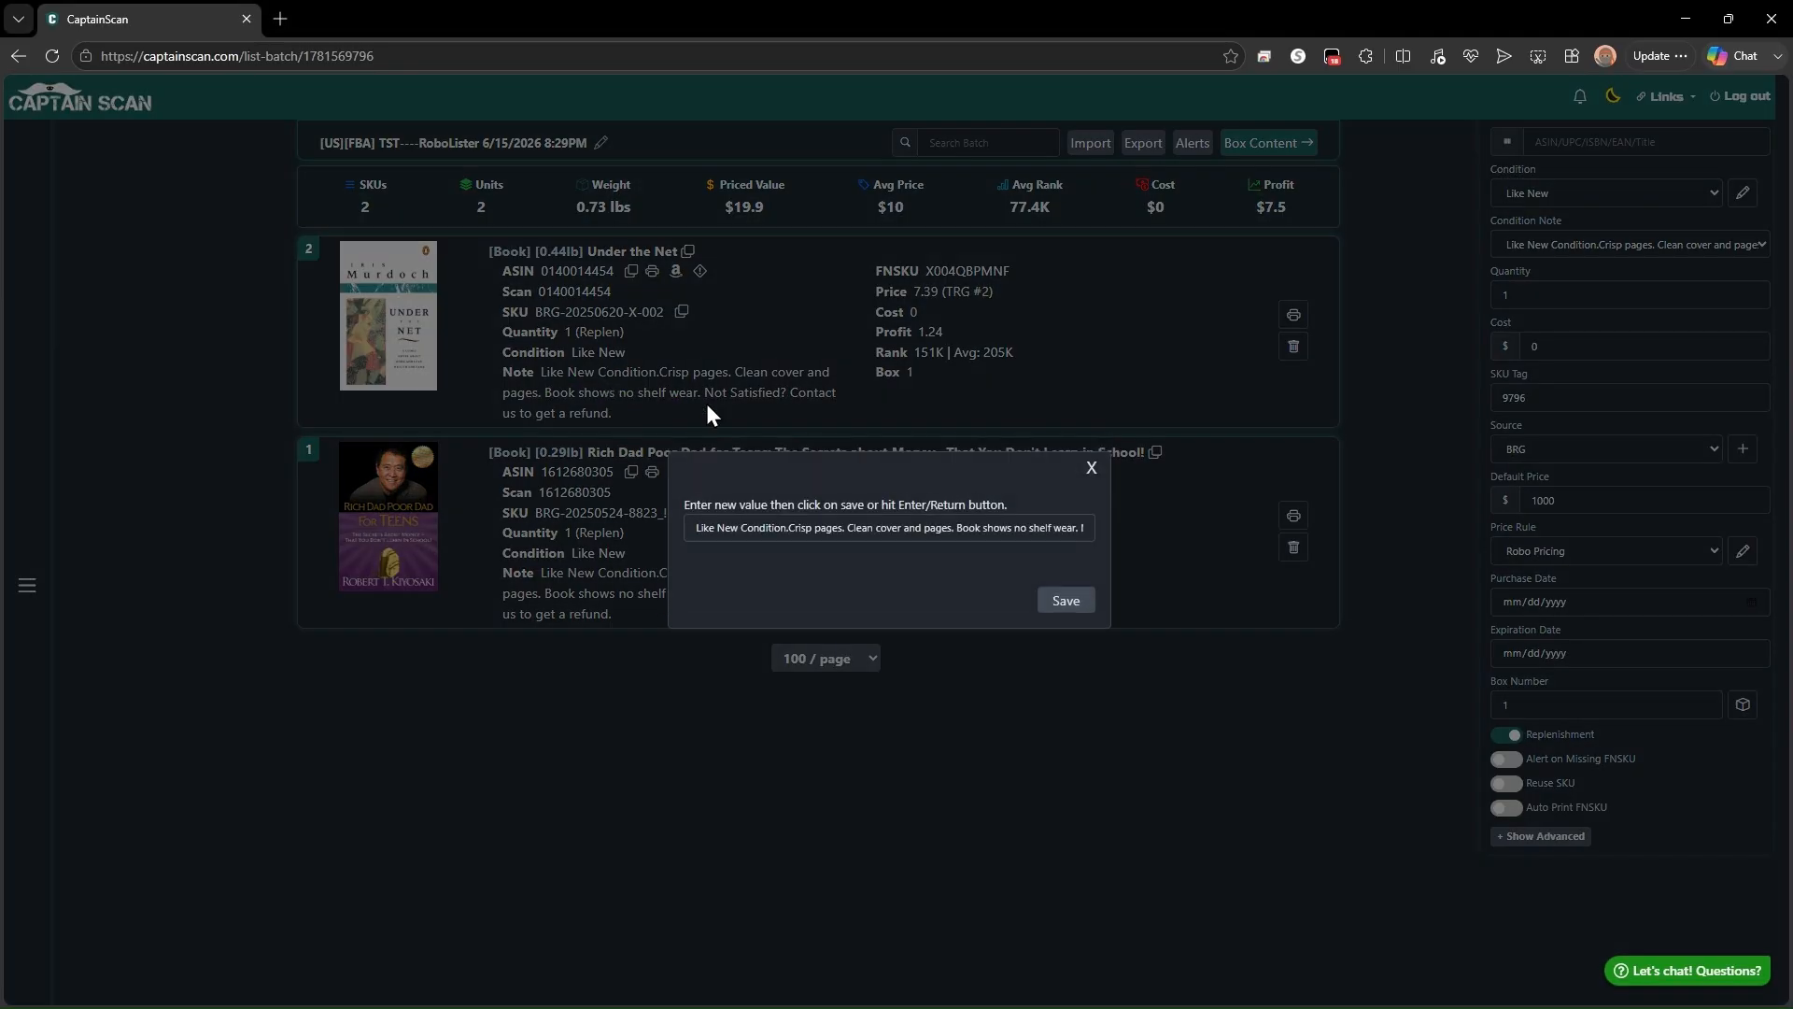
pyautogui.click(1091, 470)
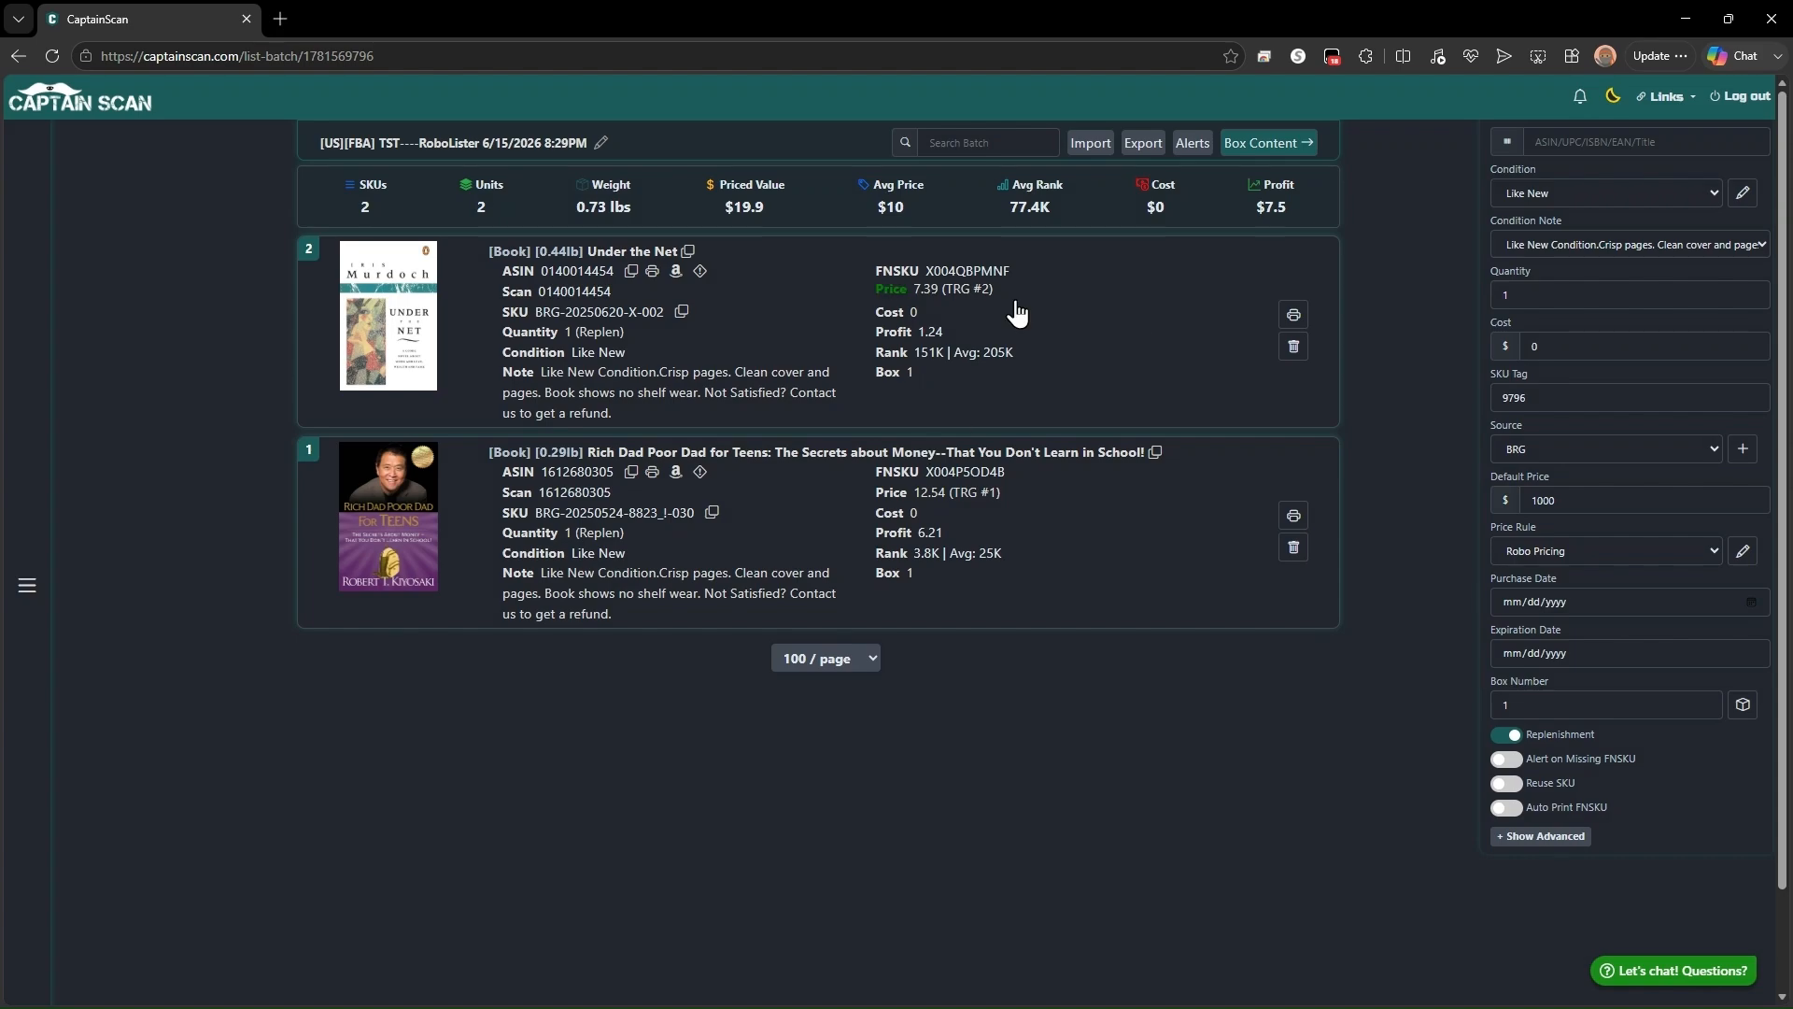
pyautogui.click(954, 294)
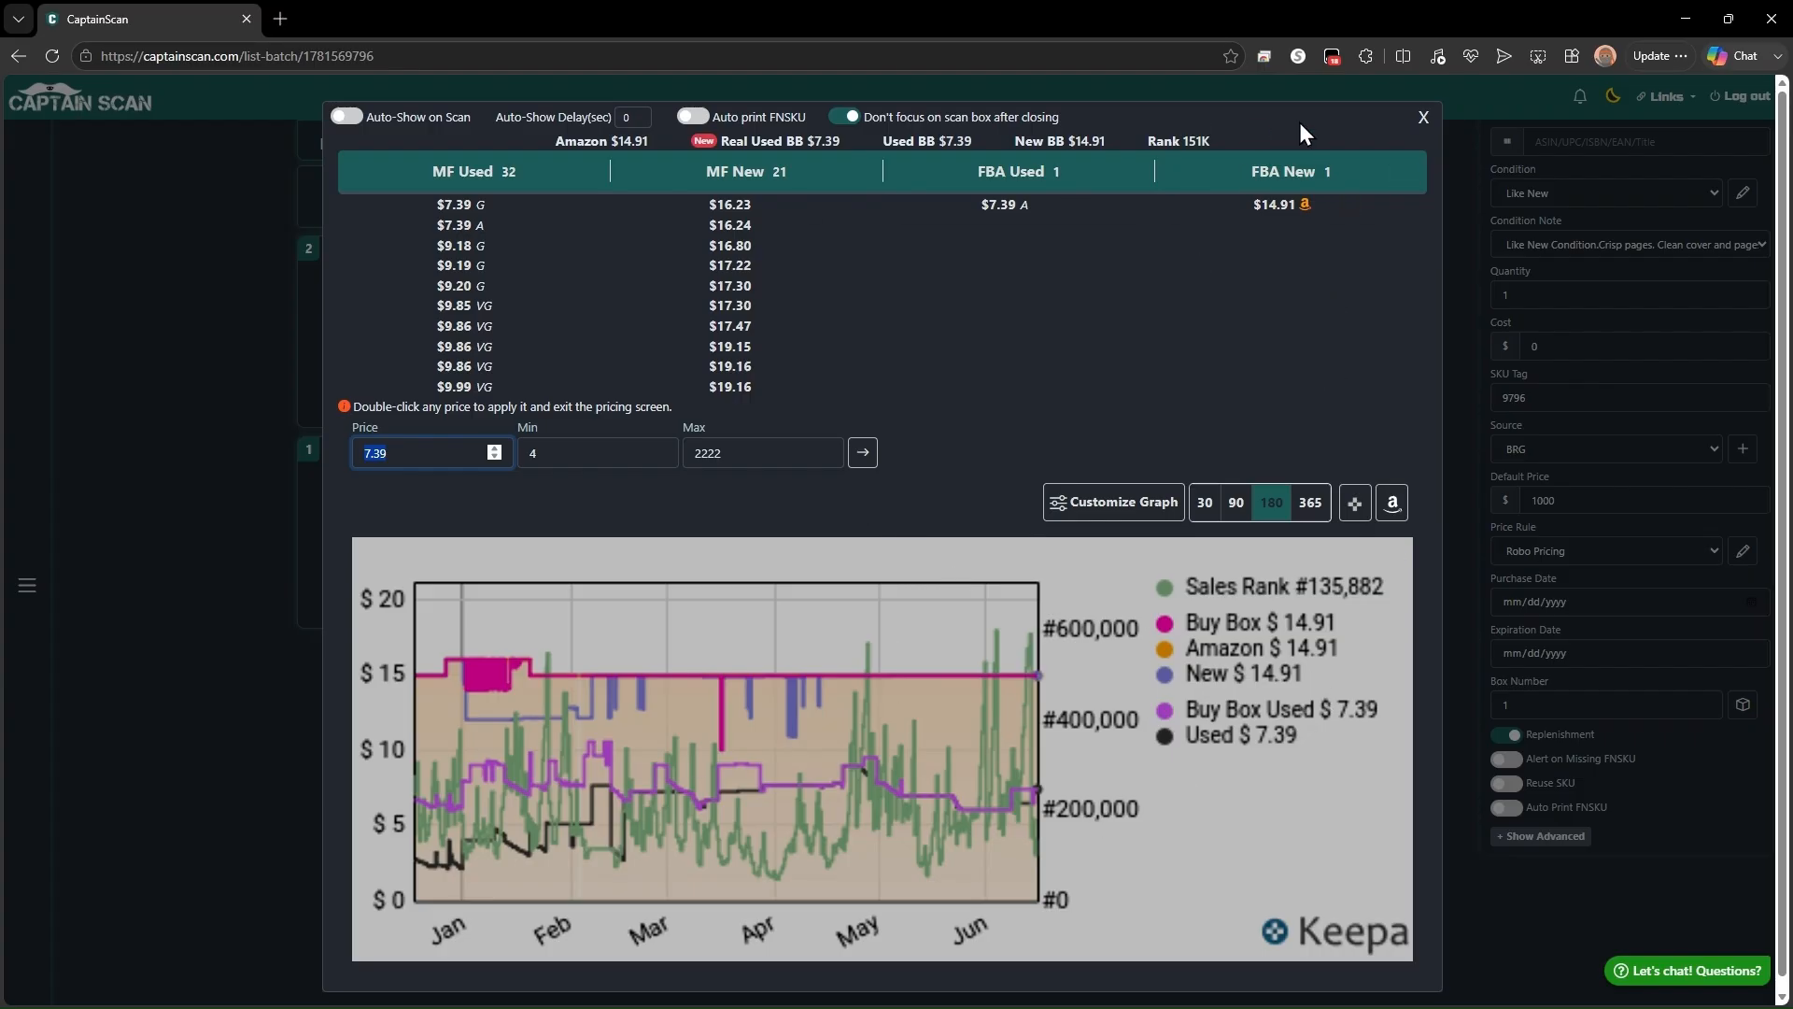
pyautogui.click(1425, 122)
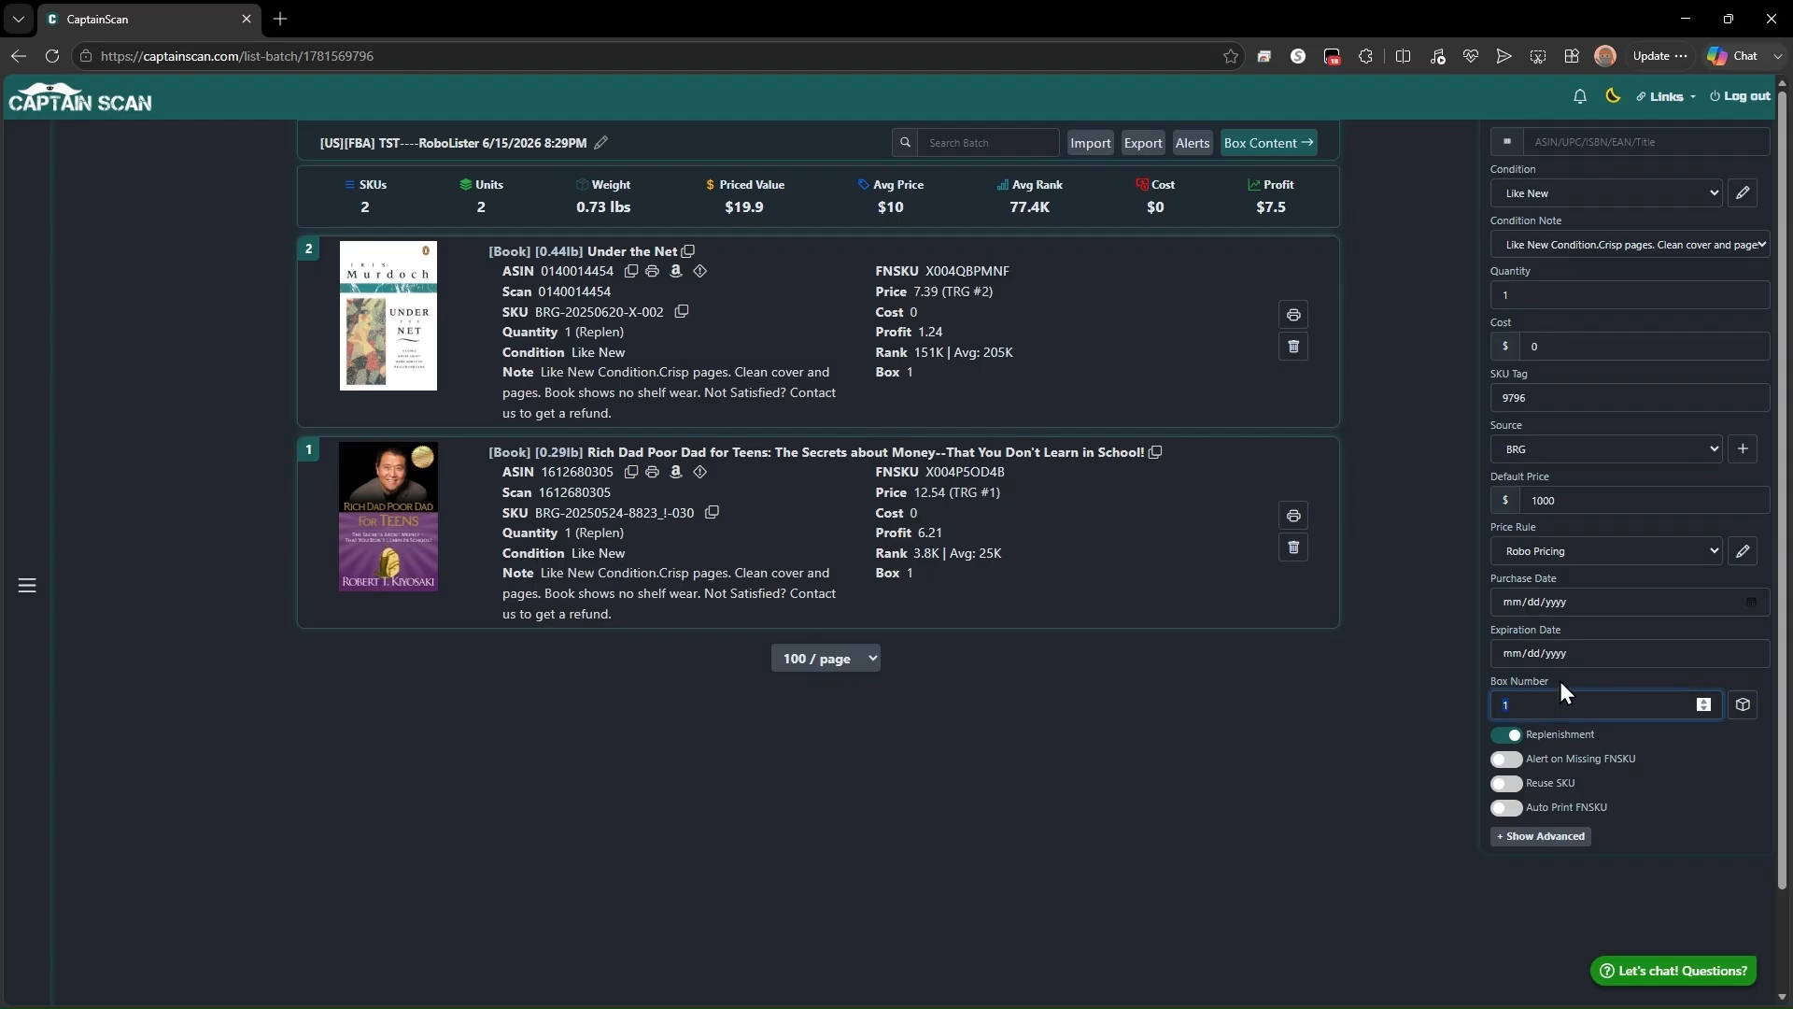
# Examine Under the Net's box number and rank, and the form for box weights and dimensions
pyautogui.click(908, 375)
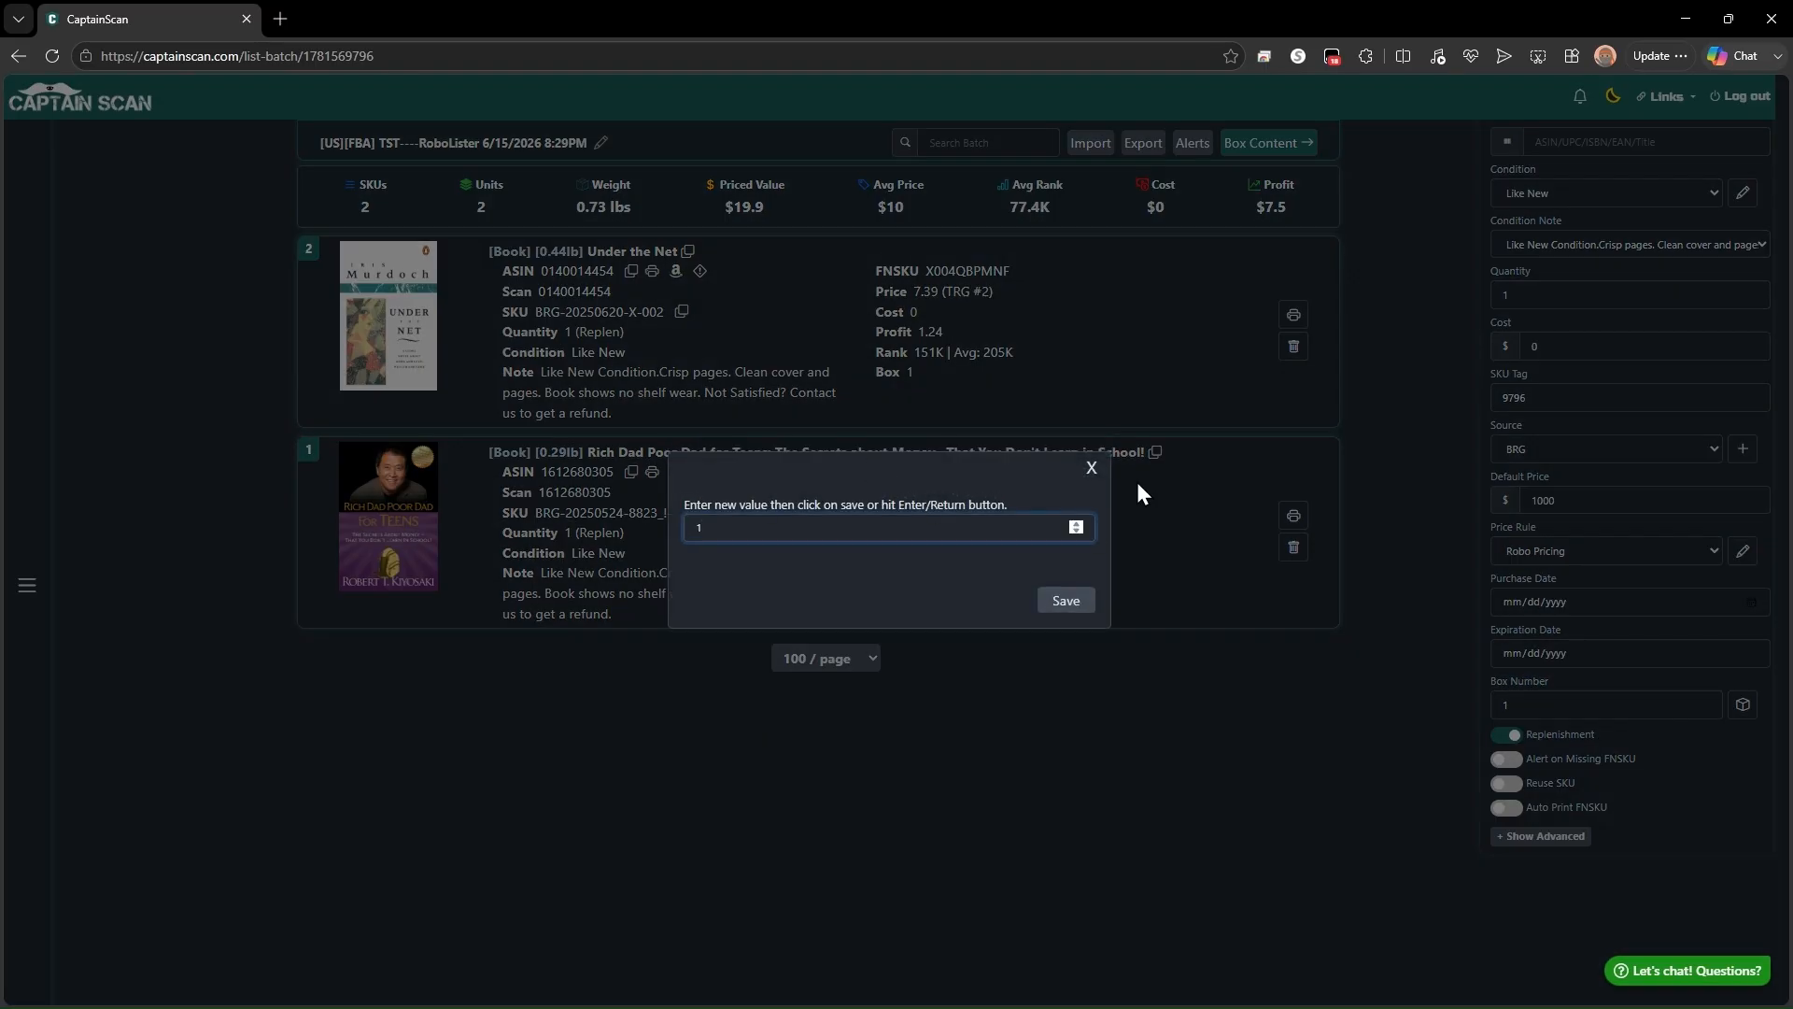
pyautogui.click(1092, 470)
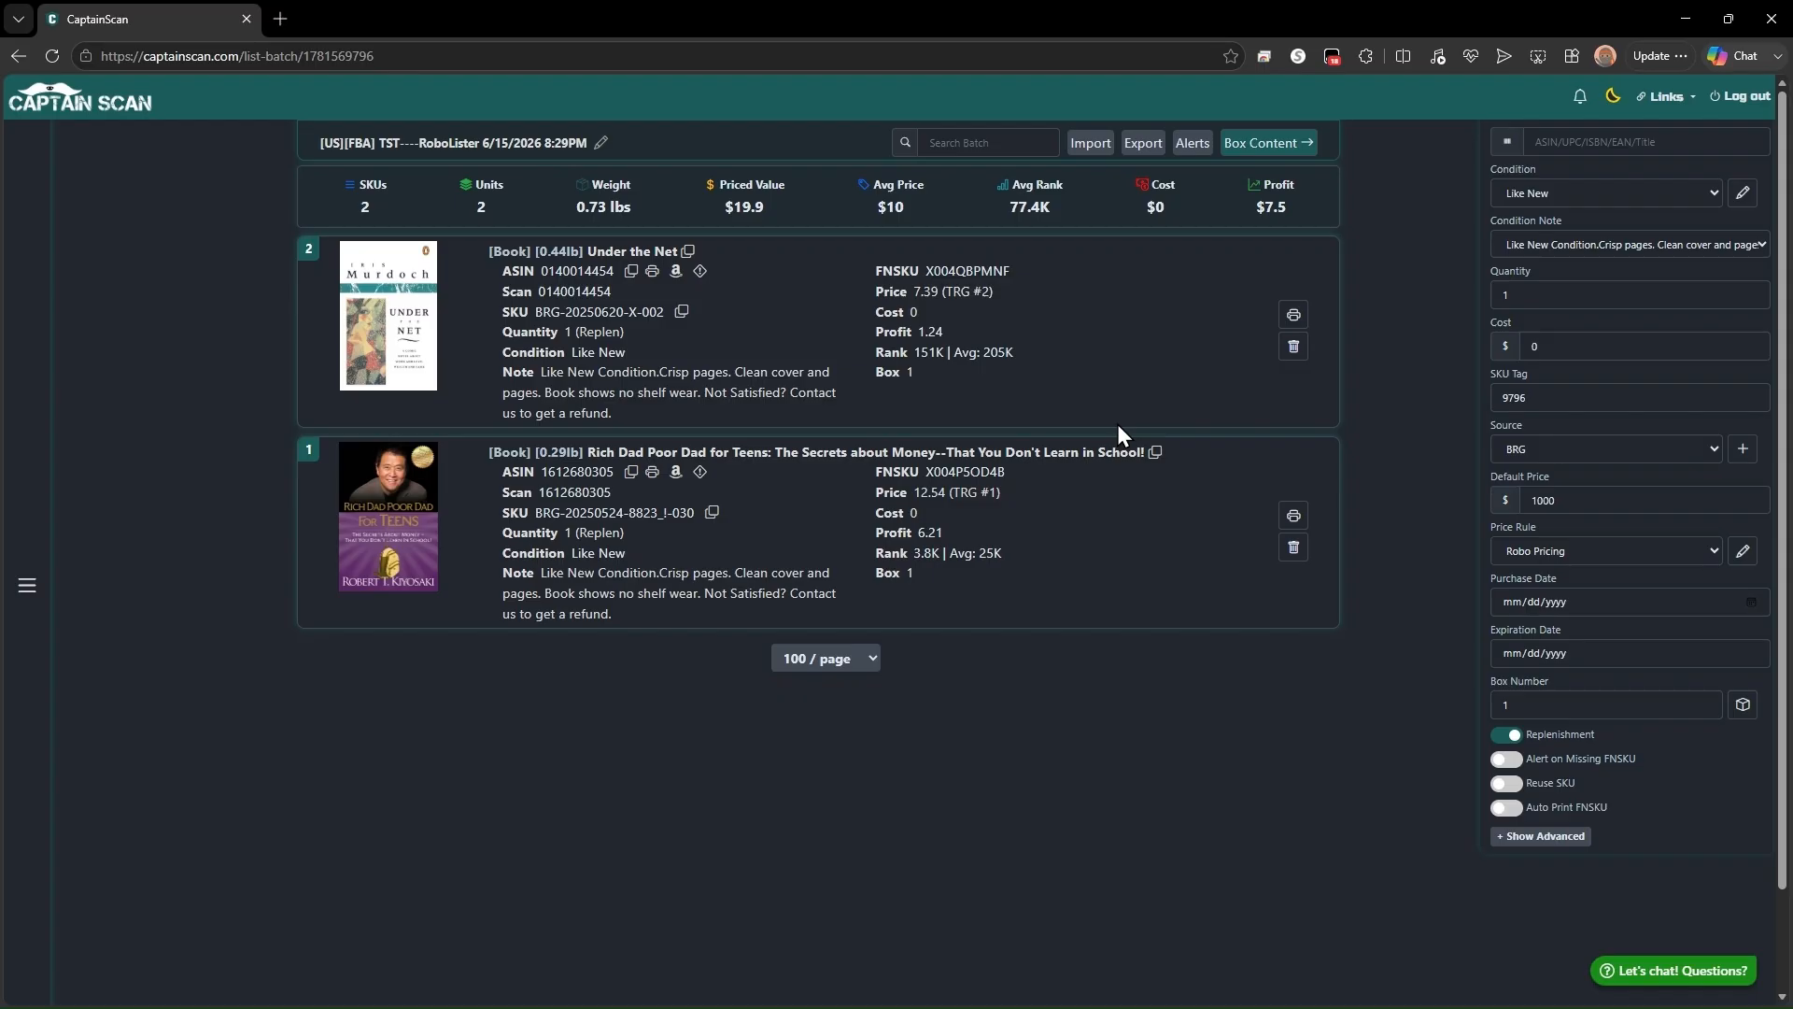
pyautogui.click(1752, 717)
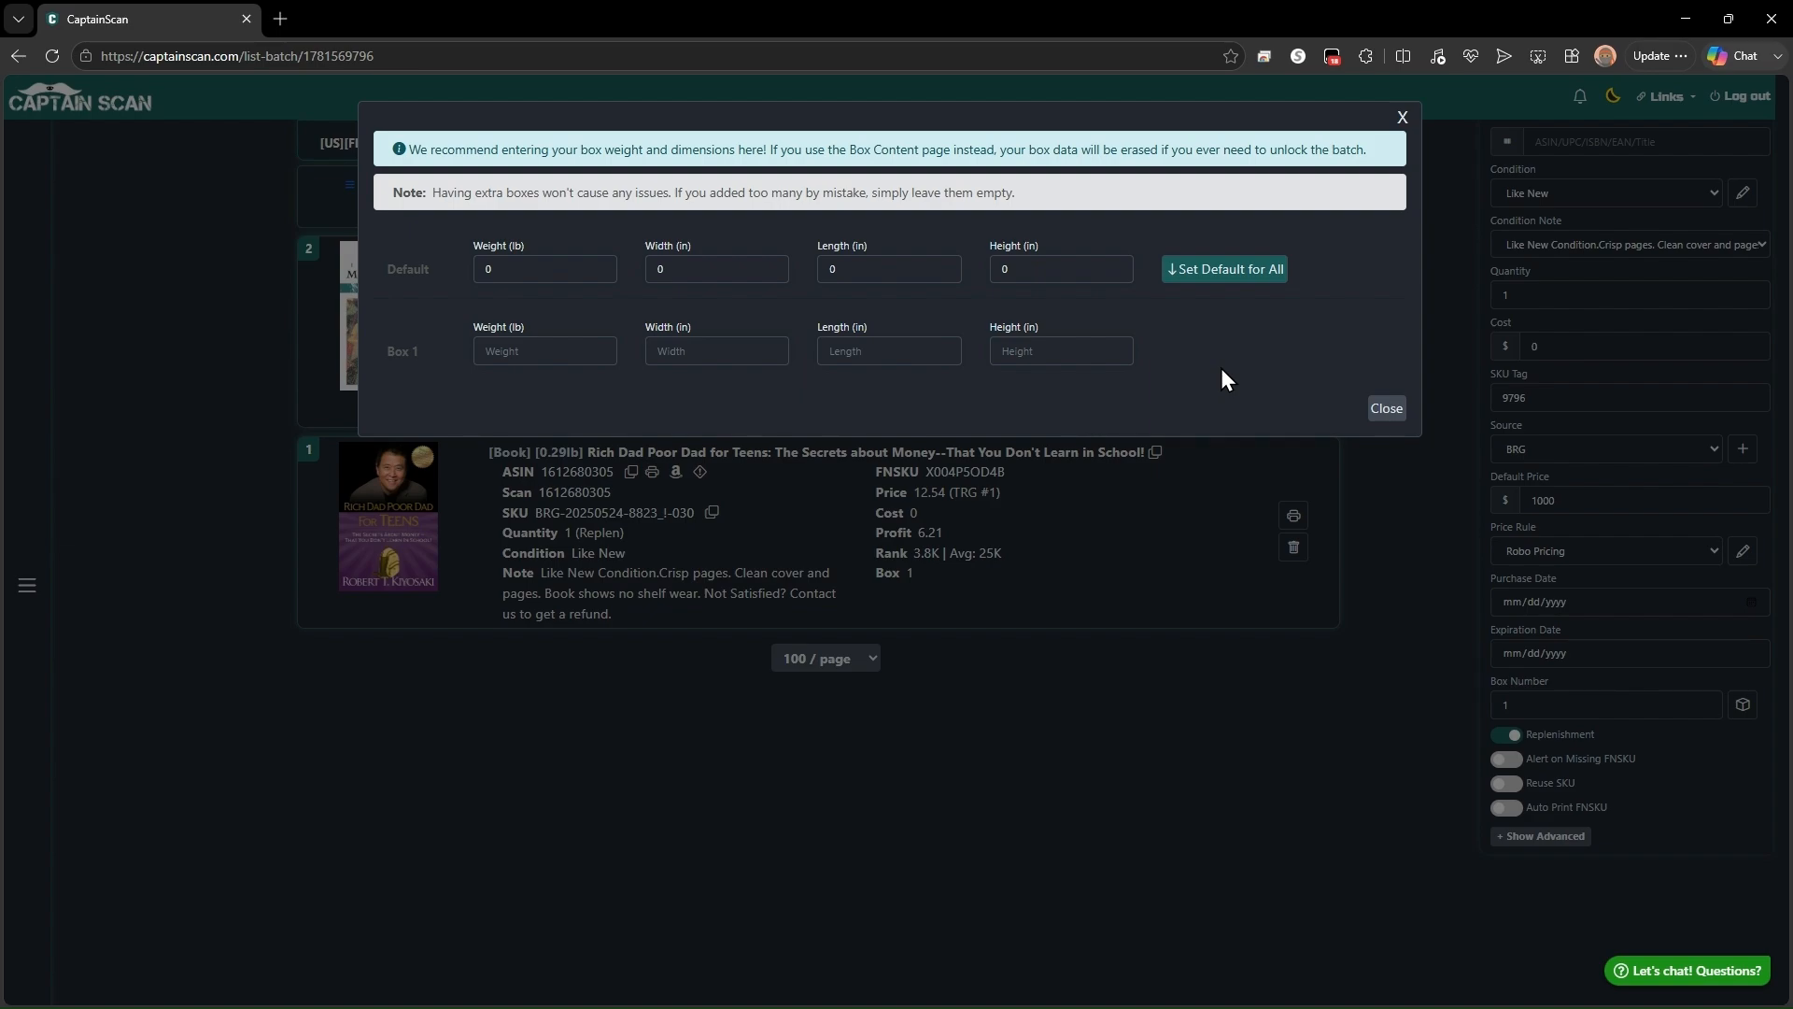
pyautogui.click(1386, 408)
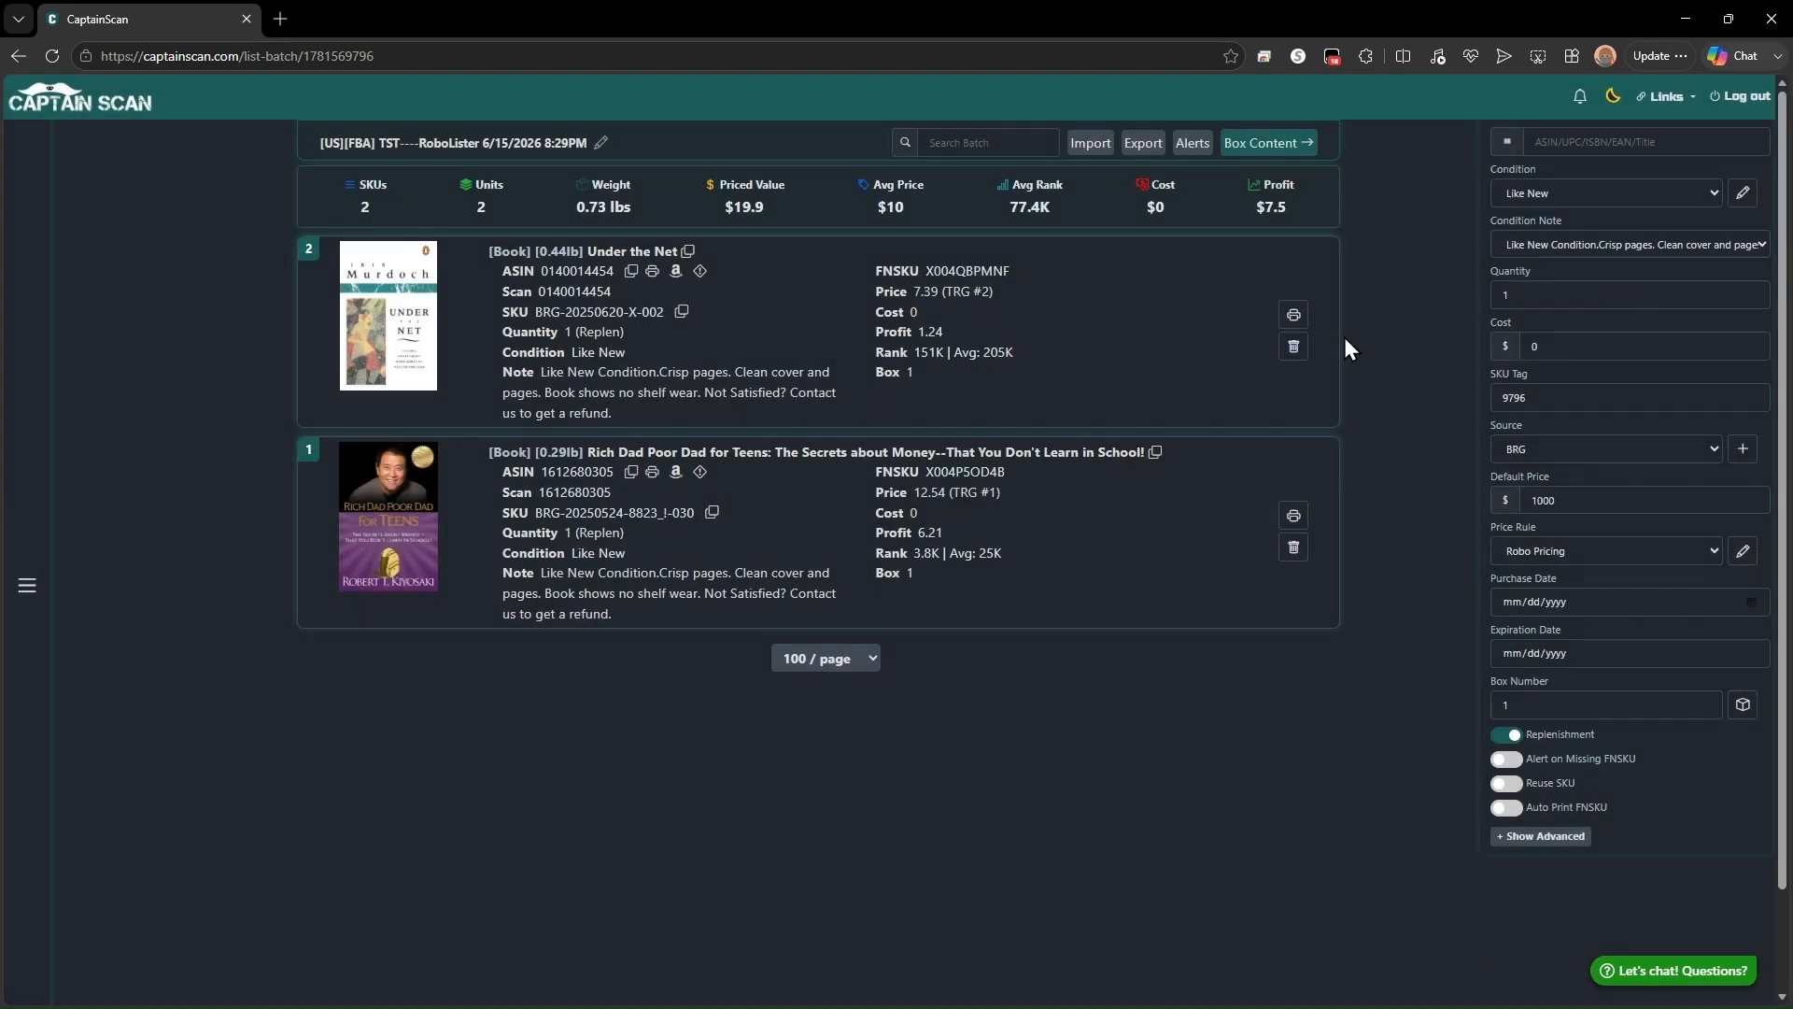
pyautogui.moveTo(876, 352); pyautogui.dragTo(1015, 353)
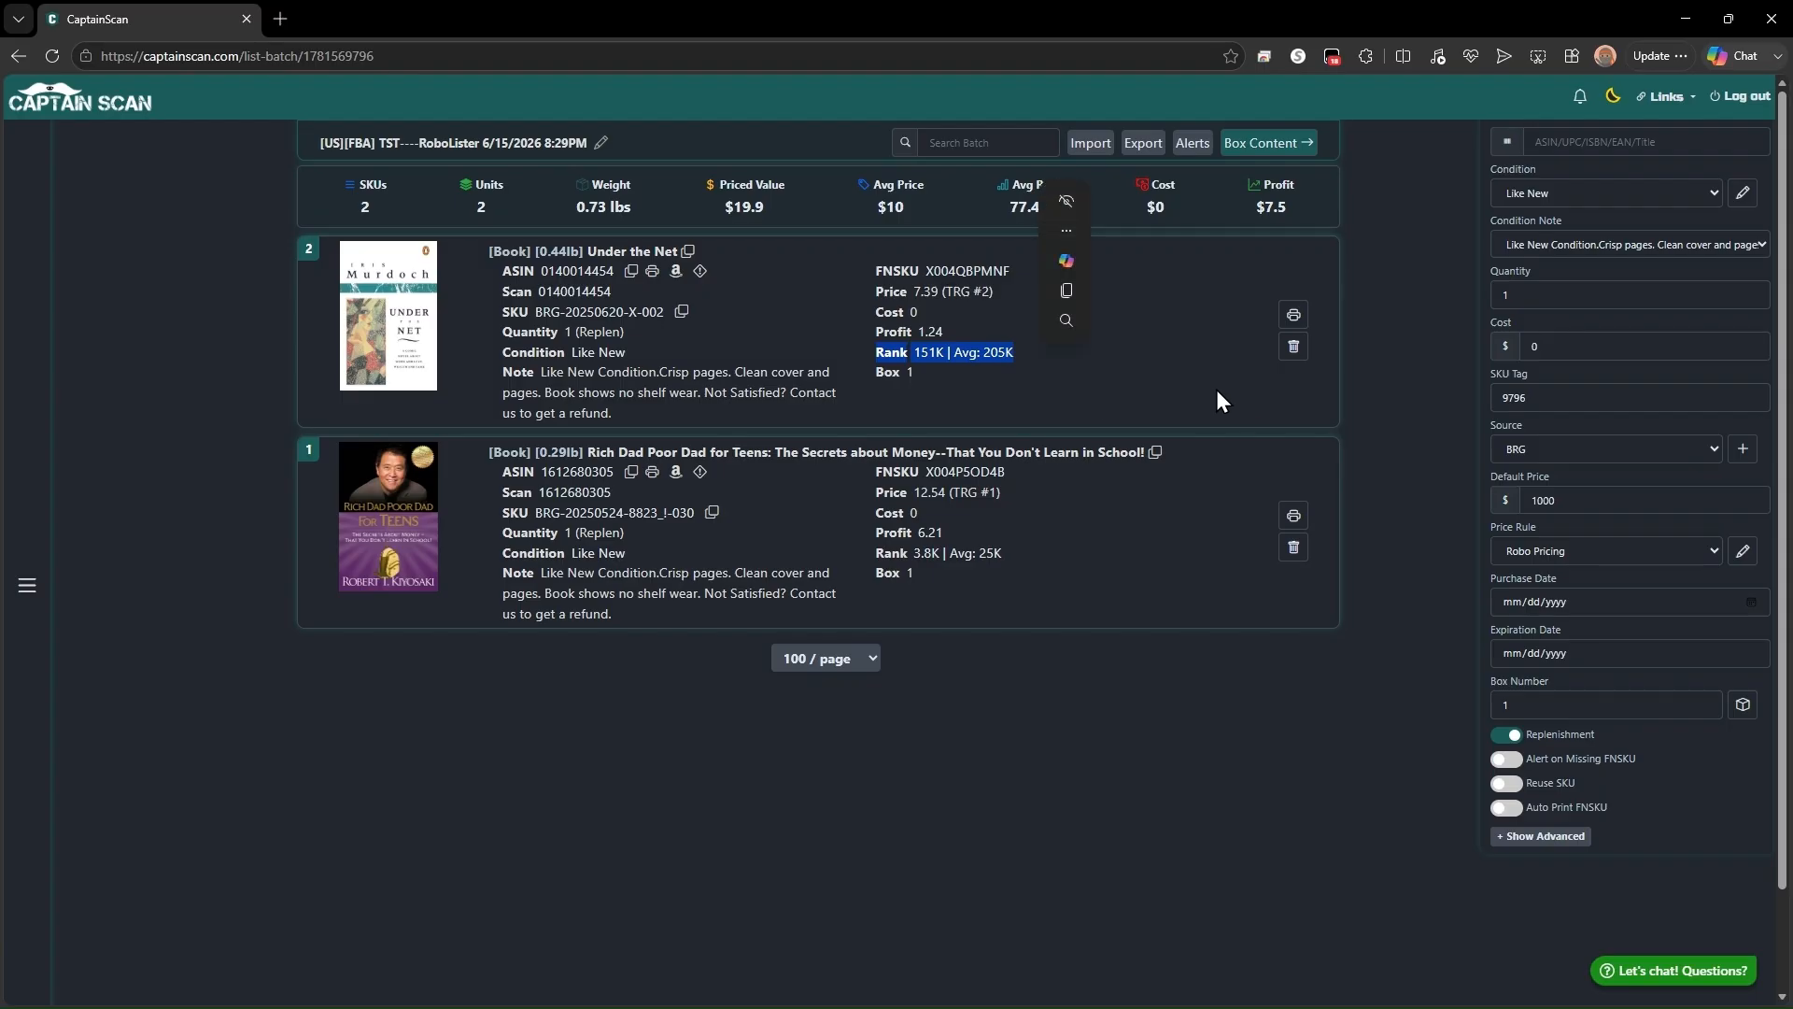